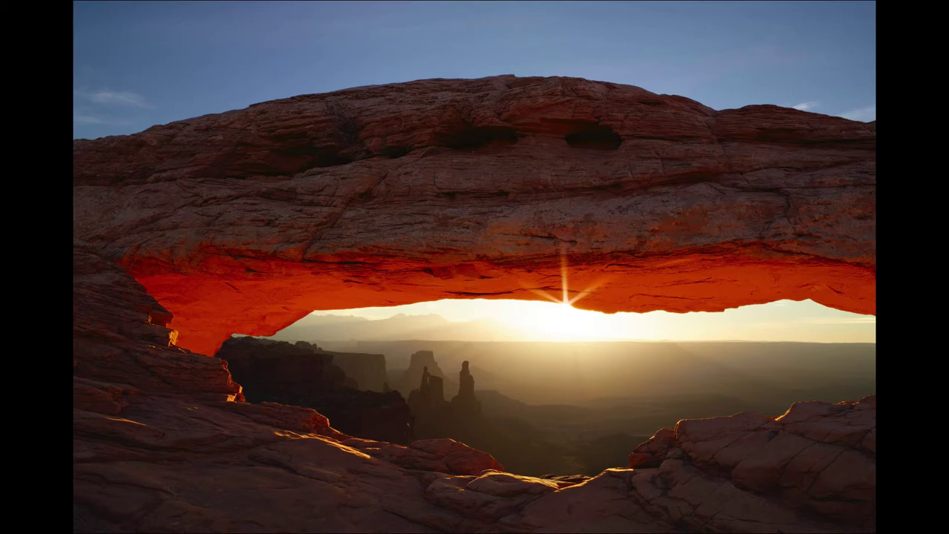
Step: Leave the full-screen preview and look through the photo library's folders, catalog and collections
key("f")
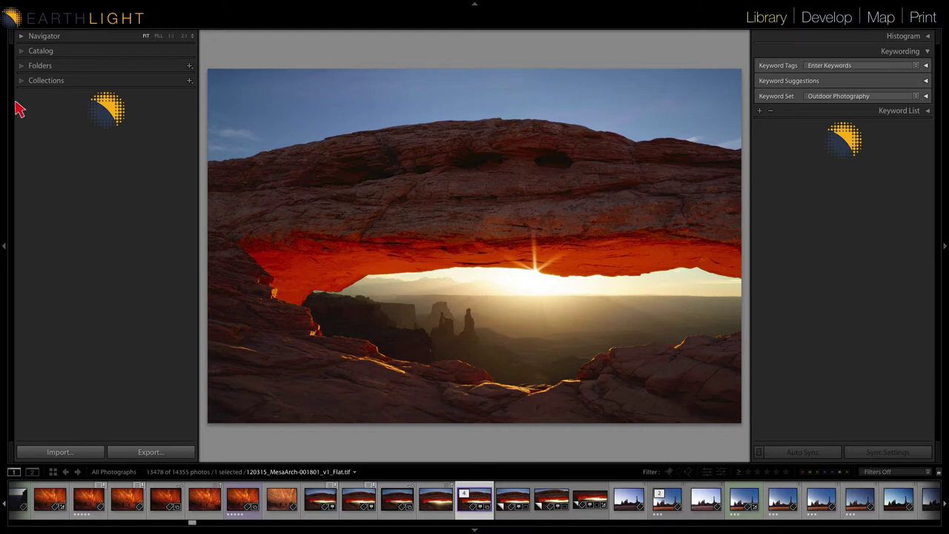
left_click(109, 84)
left_click(111, 66)
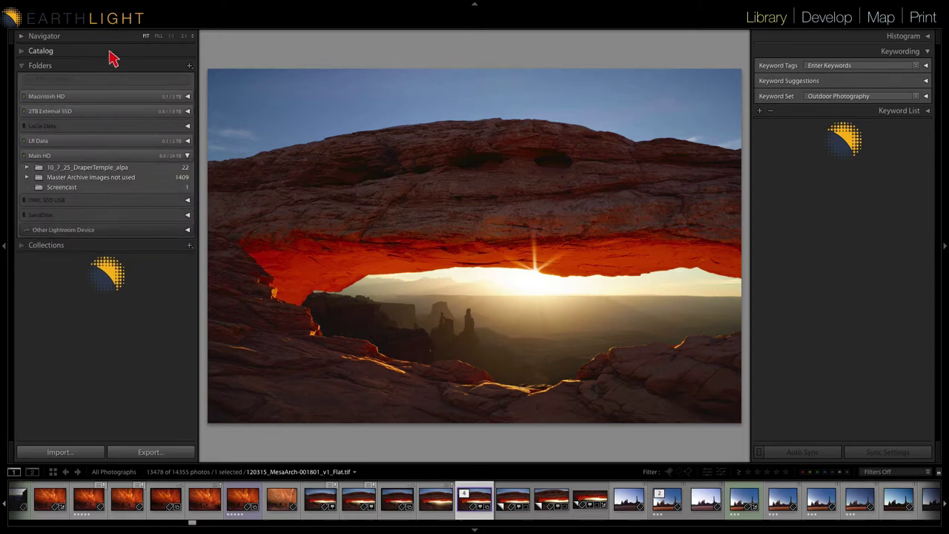
left_click(109, 52)
left_click(96, 107)
left_click(96, 225)
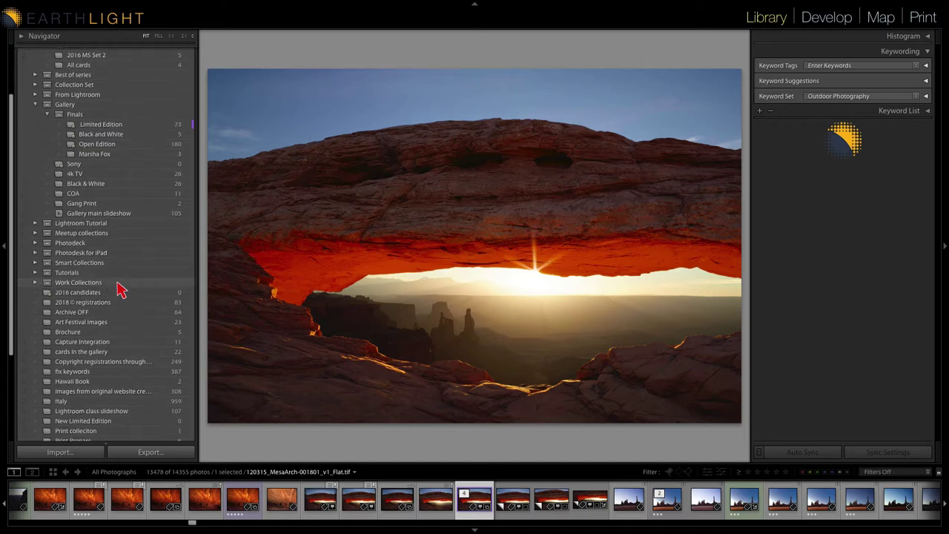
scroll(119, 289, "up", 3)
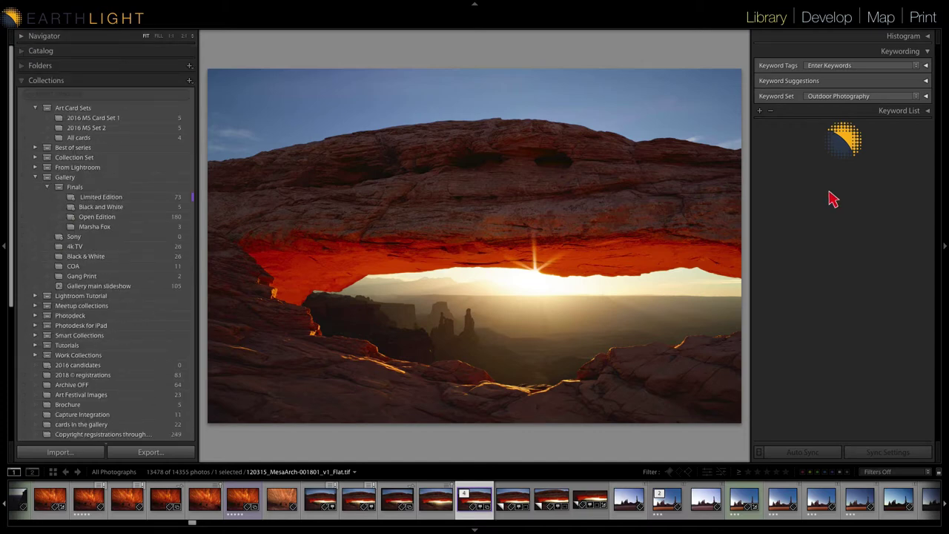
Step: Look through the .places and .things hierarchies in the keyword list, then collapse them again
left_click(926, 111)
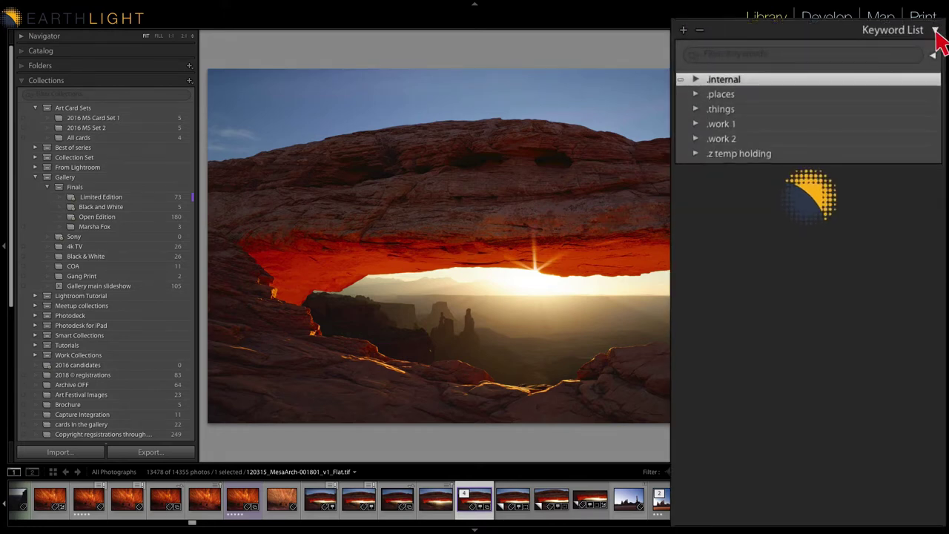
left_click(697, 95)
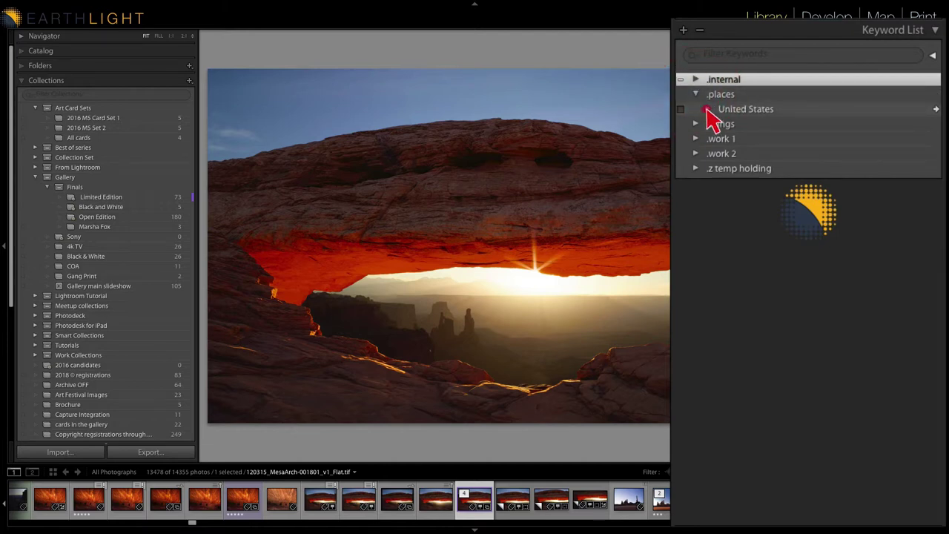
left_click(706, 109)
left_click(695, 95)
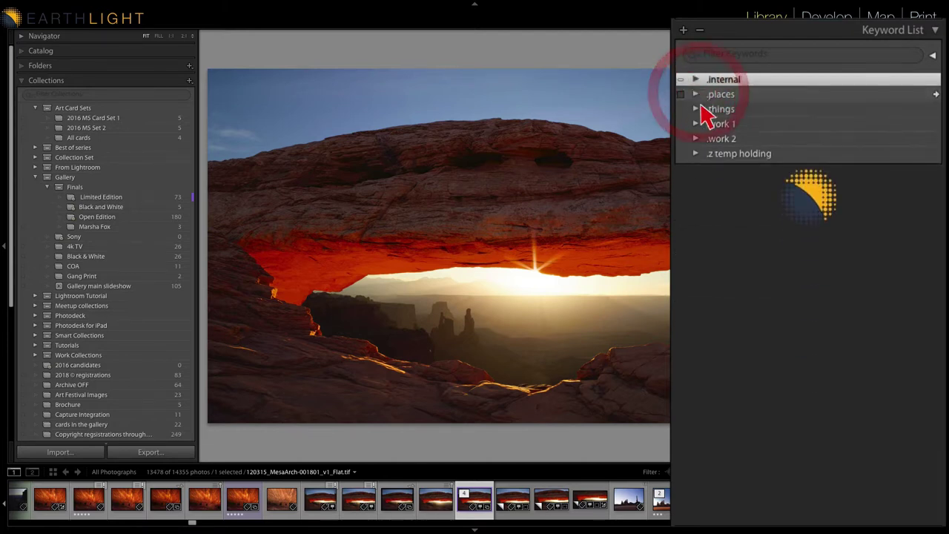
left_click(697, 110)
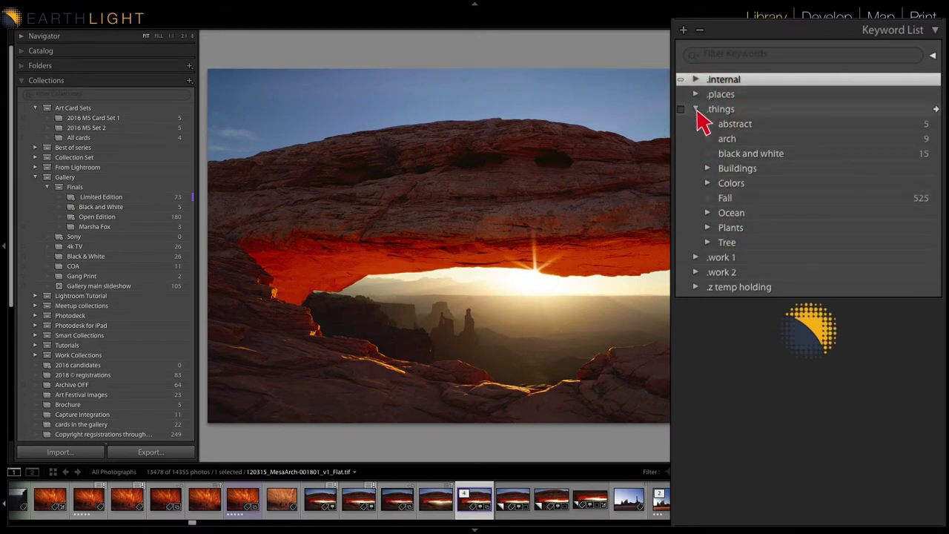
left_click(697, 110)
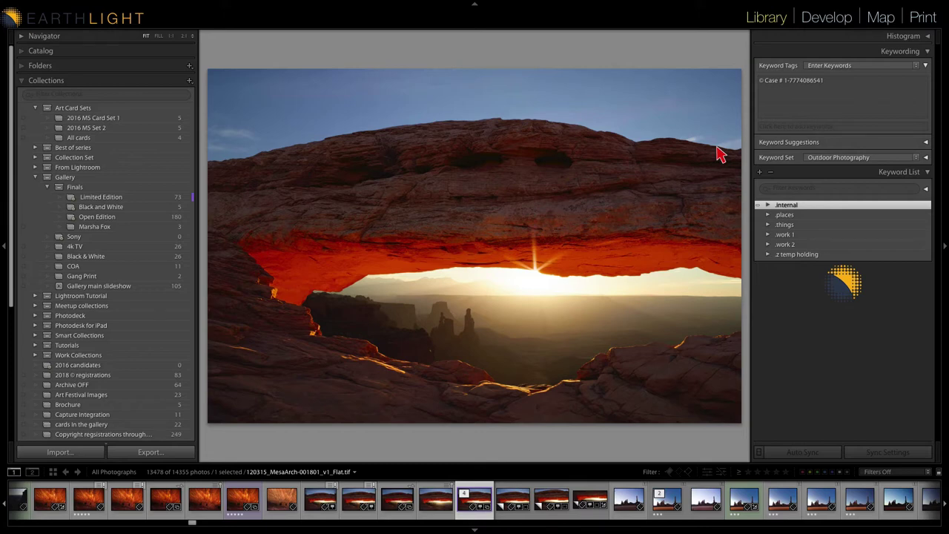
Step: Add the keyword Mesa Arch to the selected arch photo's keyword tags
key("ctrl+k")
type(", Mesa")
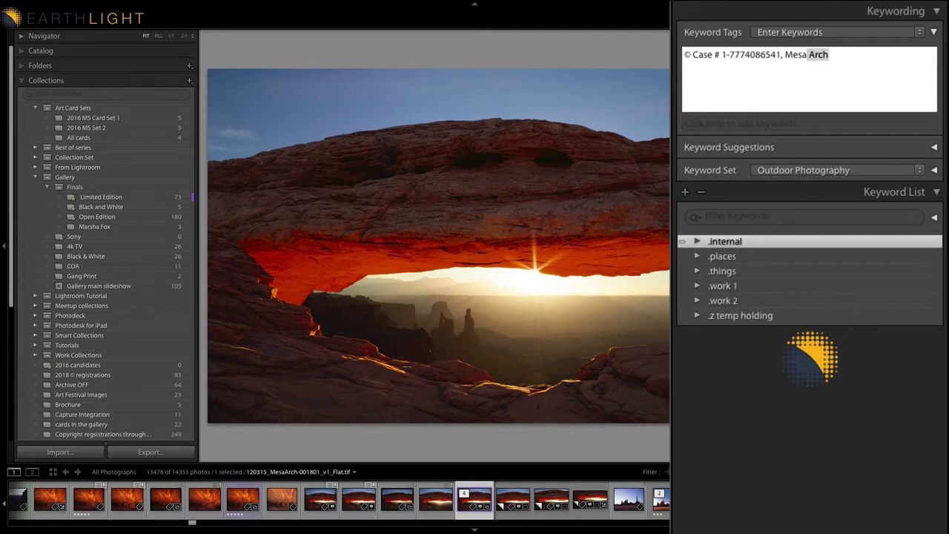
type("Arch")
key("Return")
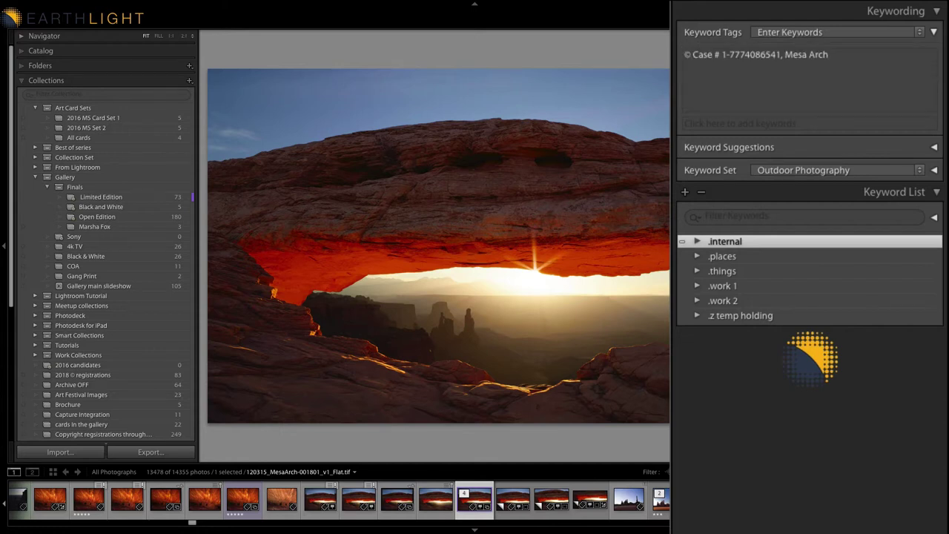
Step: Check the photo's Will Export keywords against the .places hierarchy down to Canyonlands National Park, then return the tag view to Enter Keywords
left_click(788, 32)
left_click(789, 64)
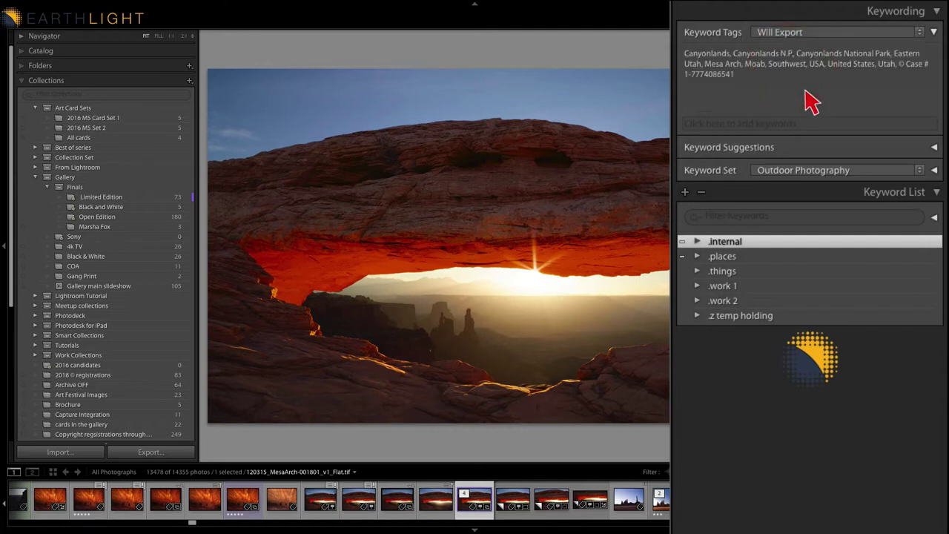
left_click(698, 257)
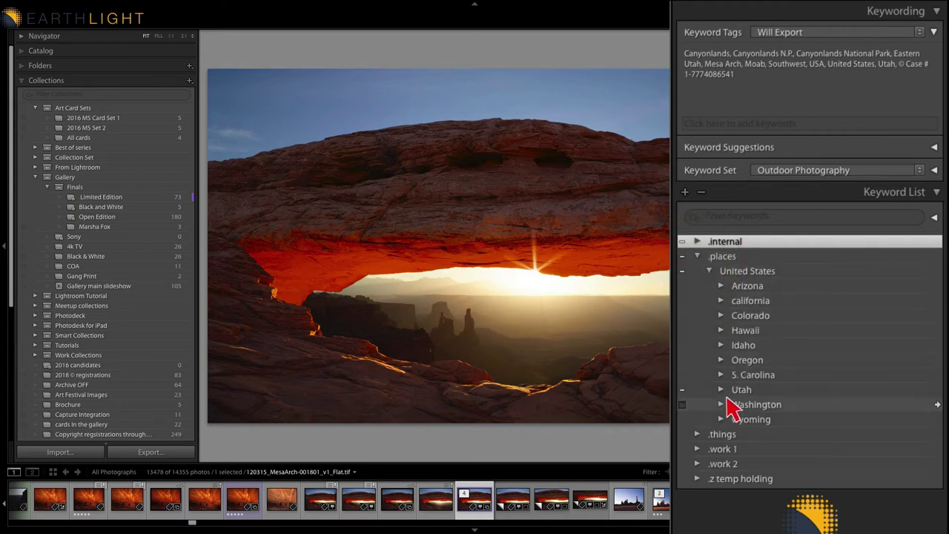
left_click(720, 390)
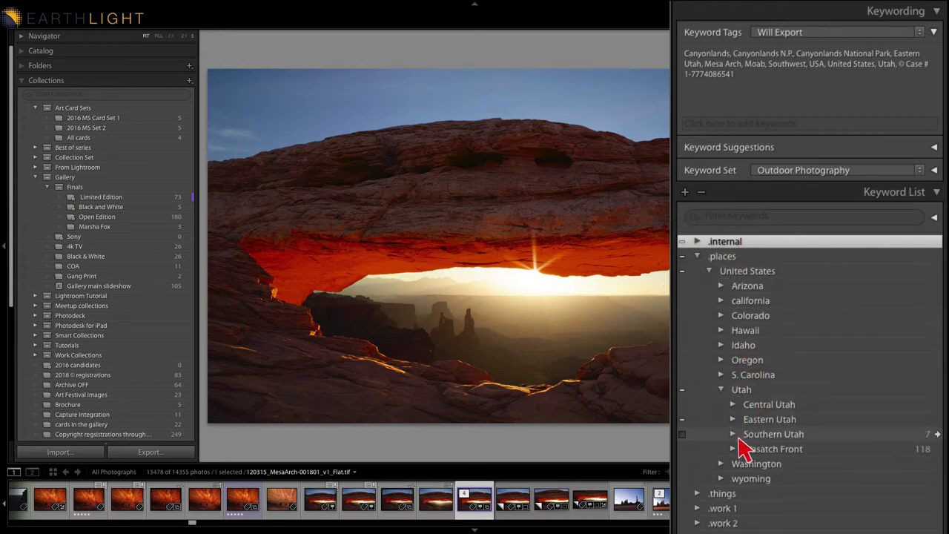
left_click(733, 420)
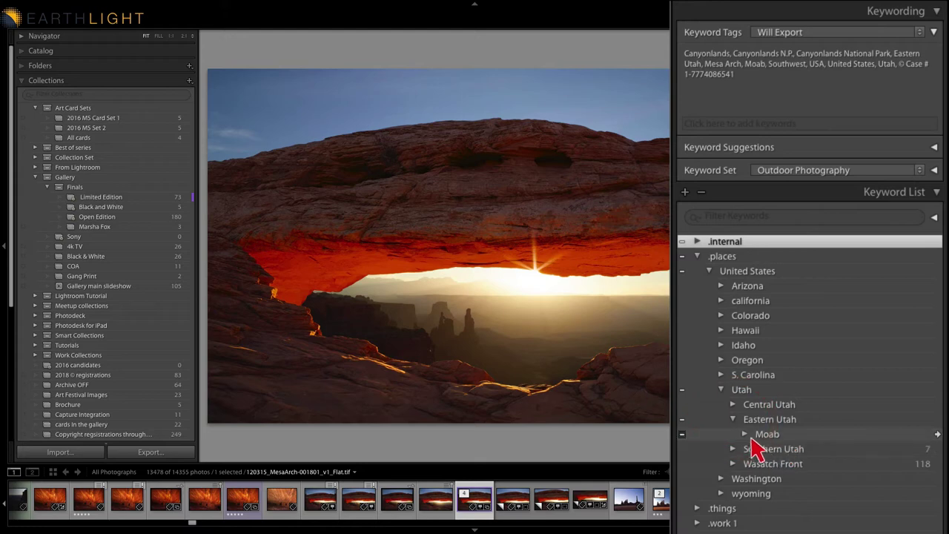
left_click(744, 434)
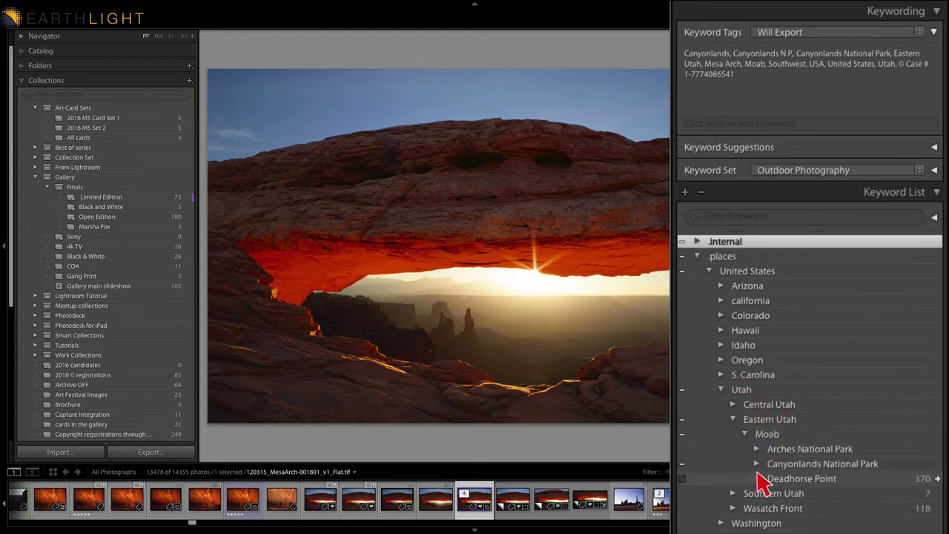
left_click(757, 464)
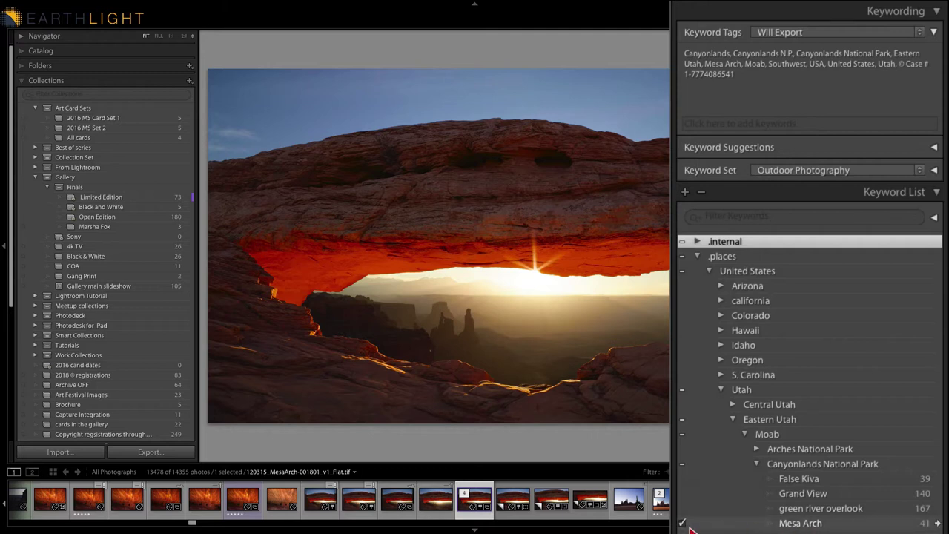
left_click(801, 32)
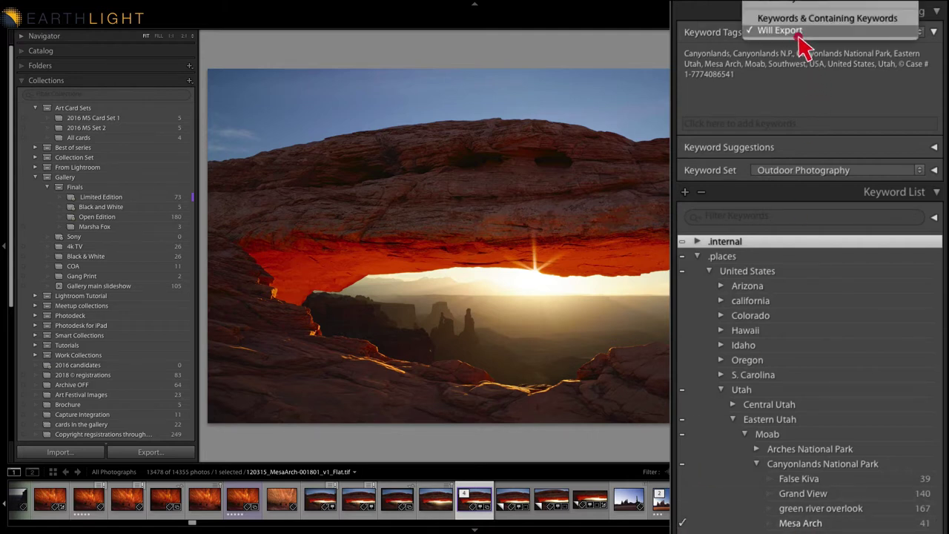
left_click(786, 6)
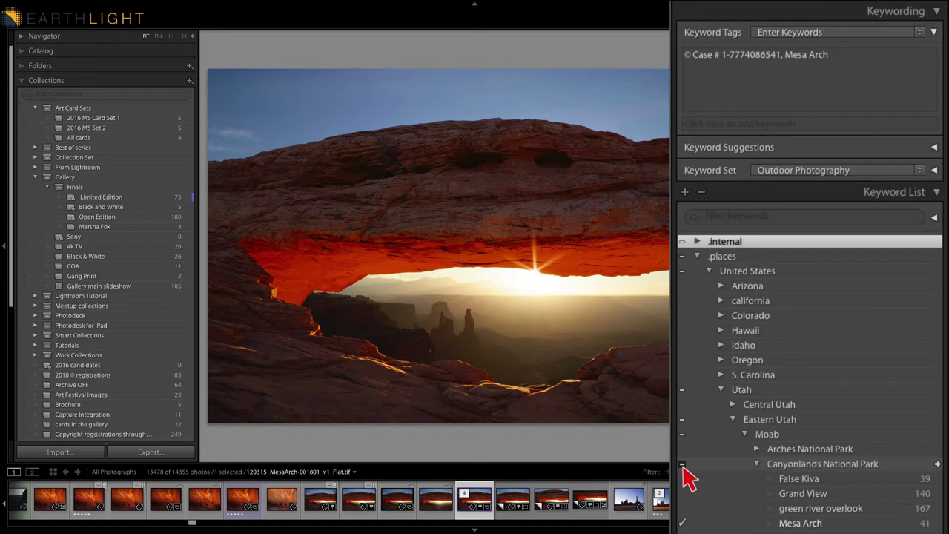
Step: Assign the parent keyword Canyonlands National Park directly to the photo and remove it again
left_click(682, 464)
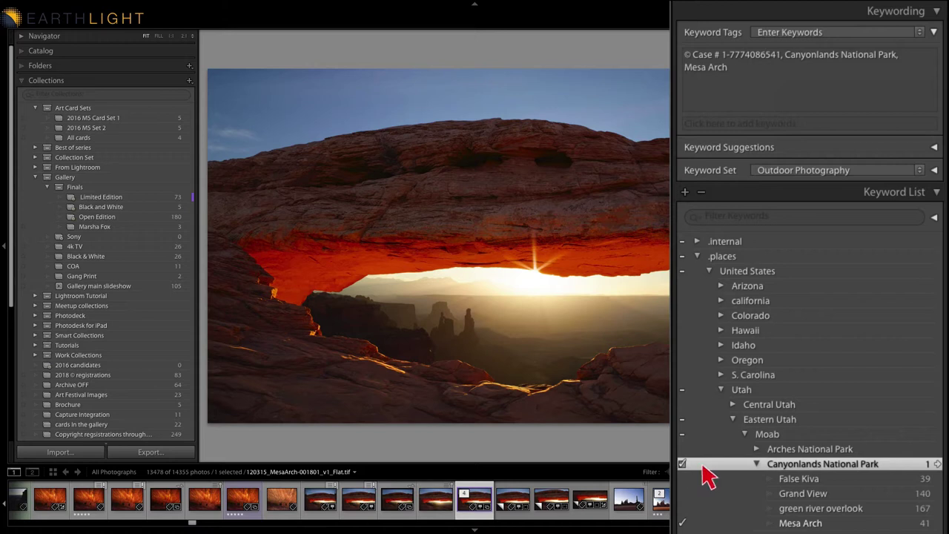
left_click(682, 467)
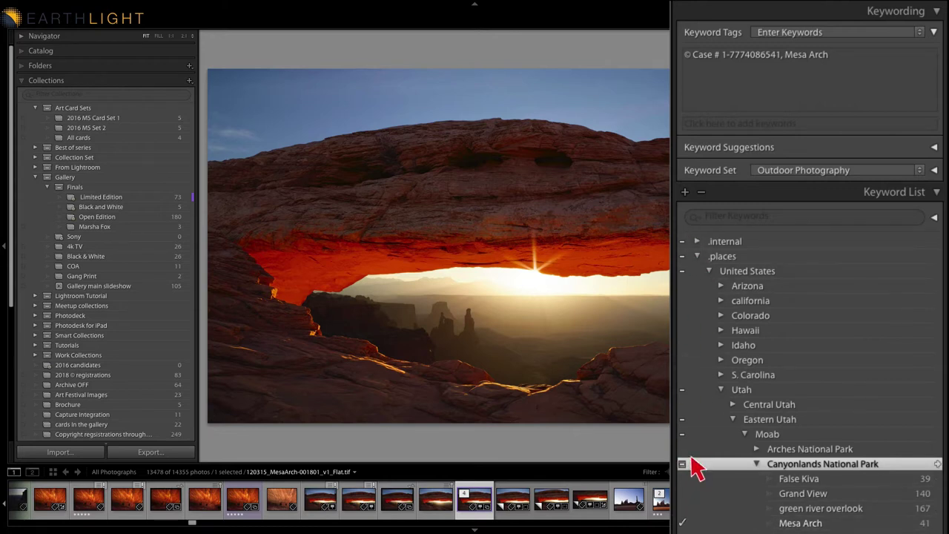
left_click(788, 89)
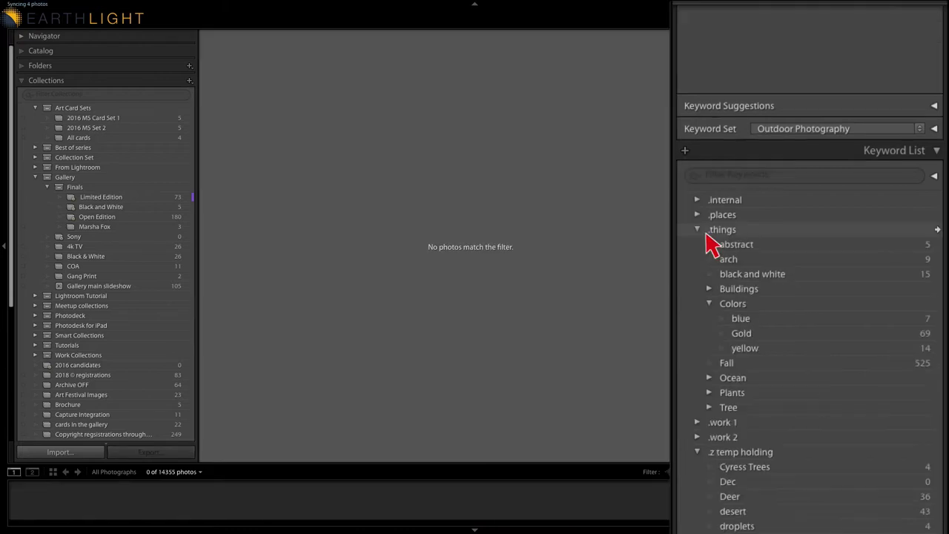
Step: Collapse the .things and .z temp holding keyword groups, then view the states under .places and collapse it
left_click(697, 230)
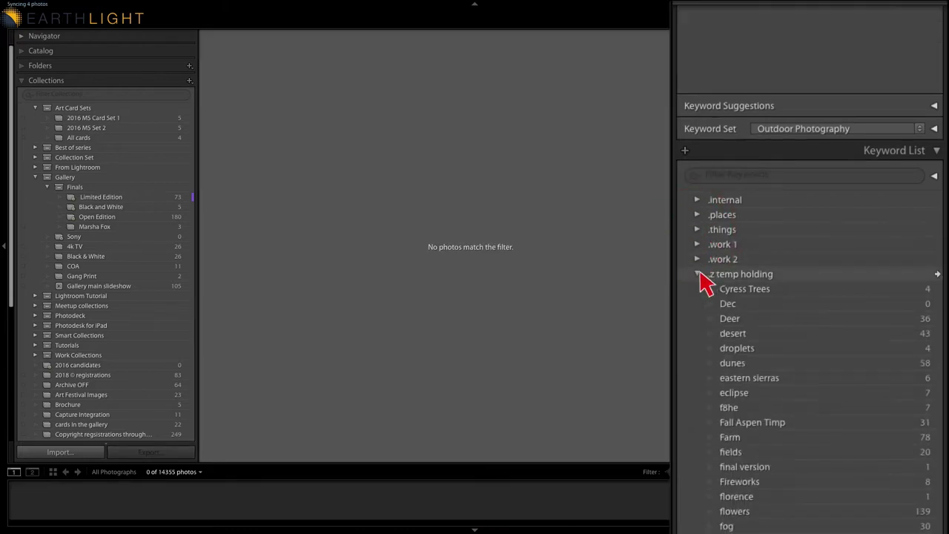
left_click(697, 276)
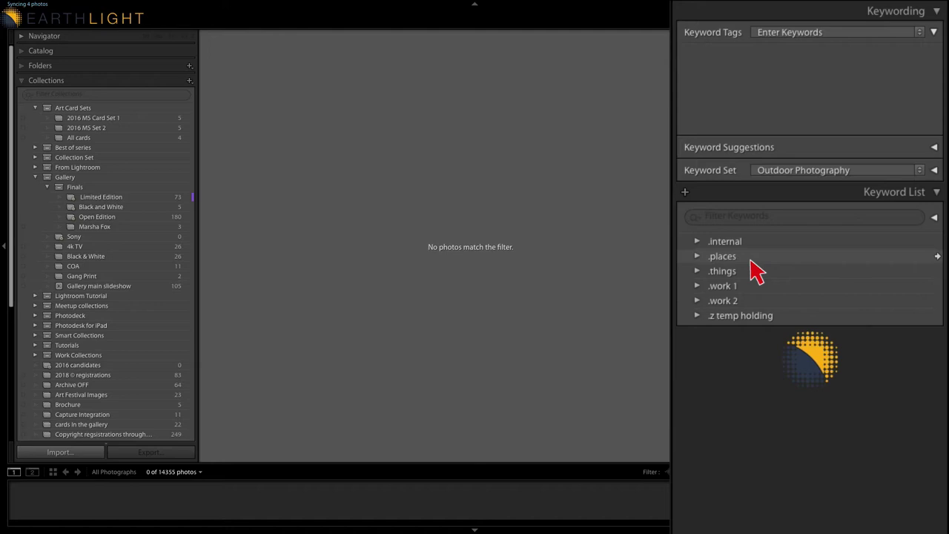
left_click(698, 257)
left_click(709, 271)
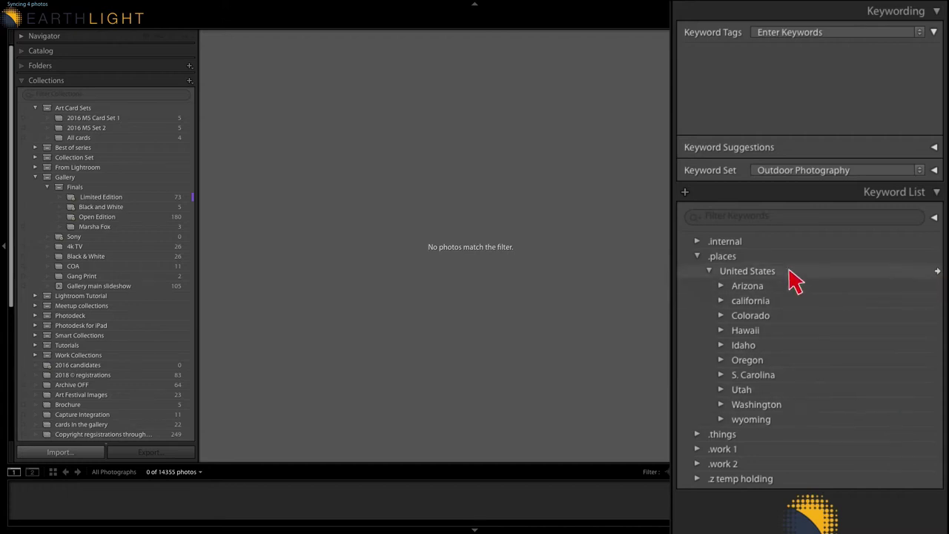
left_click(697, 255)
left_click(697, 255)
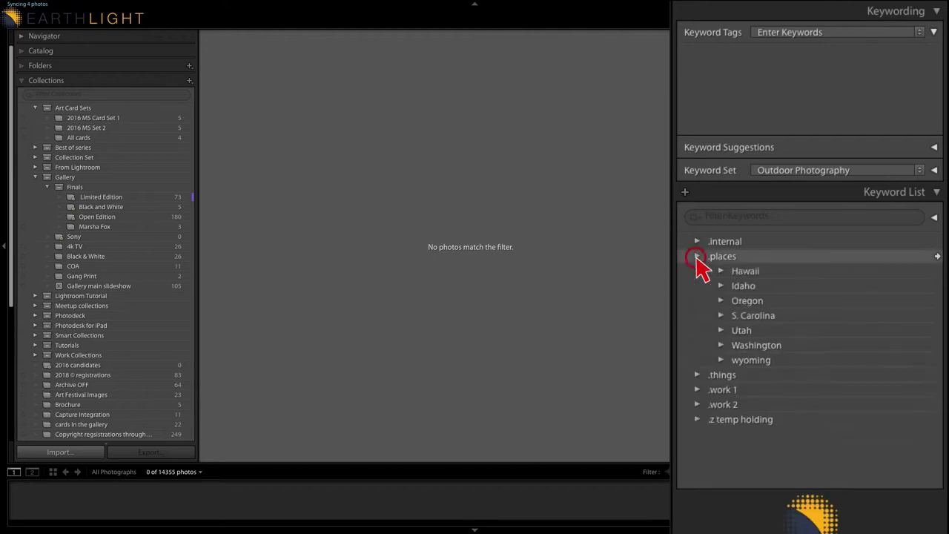
left_click(697, 255)
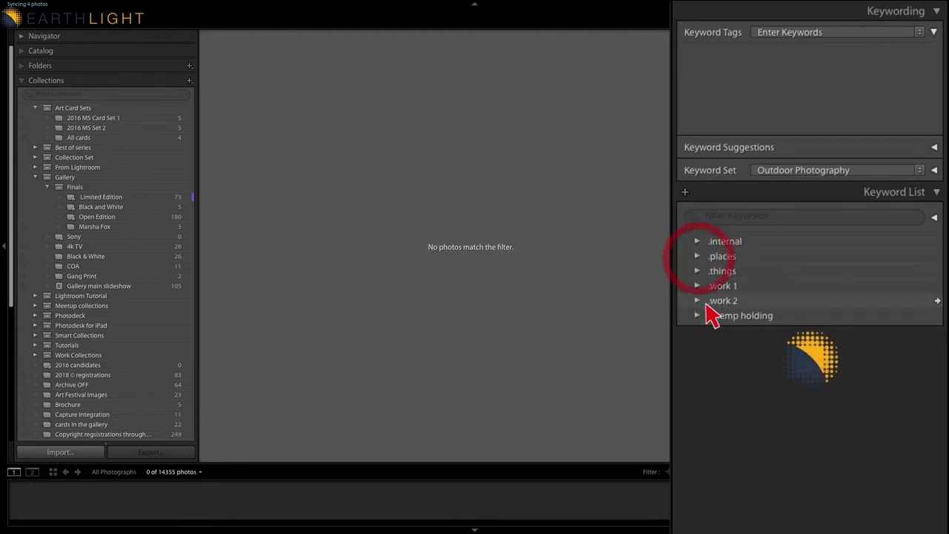
Step: Examine the unsorted keywords inside the .z temp holding group
left_click(697, 315)
scroll(756, 396, "down", 6)
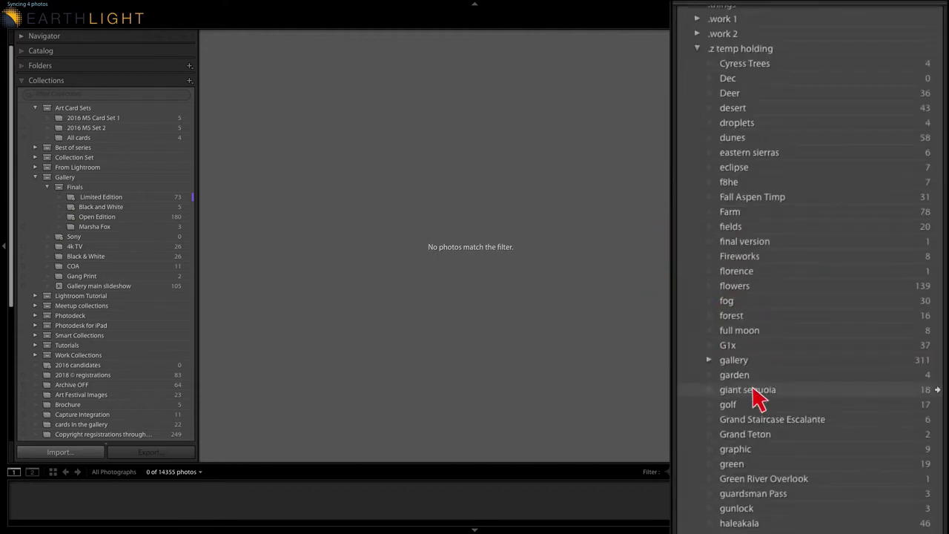
scroll(756, 396, "down", 3)
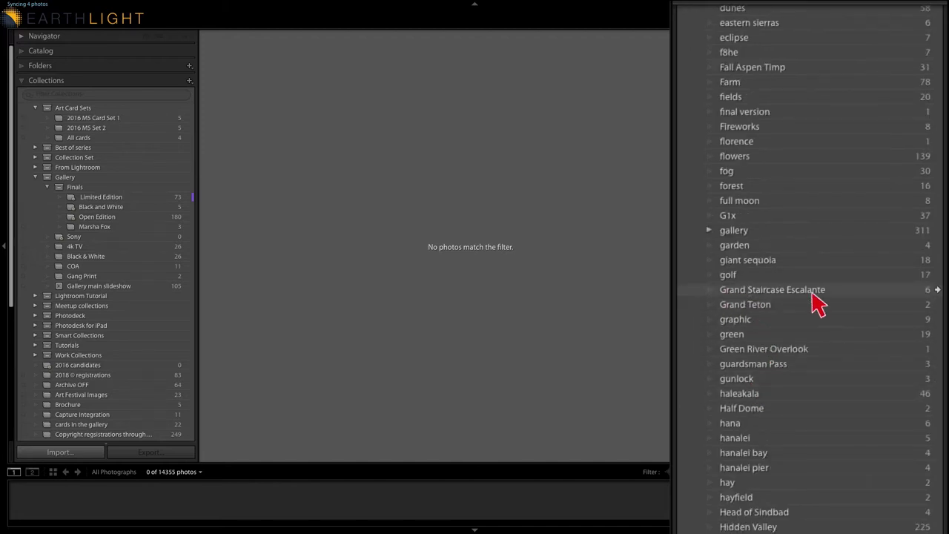
scroll(797, 438, "down", 1)
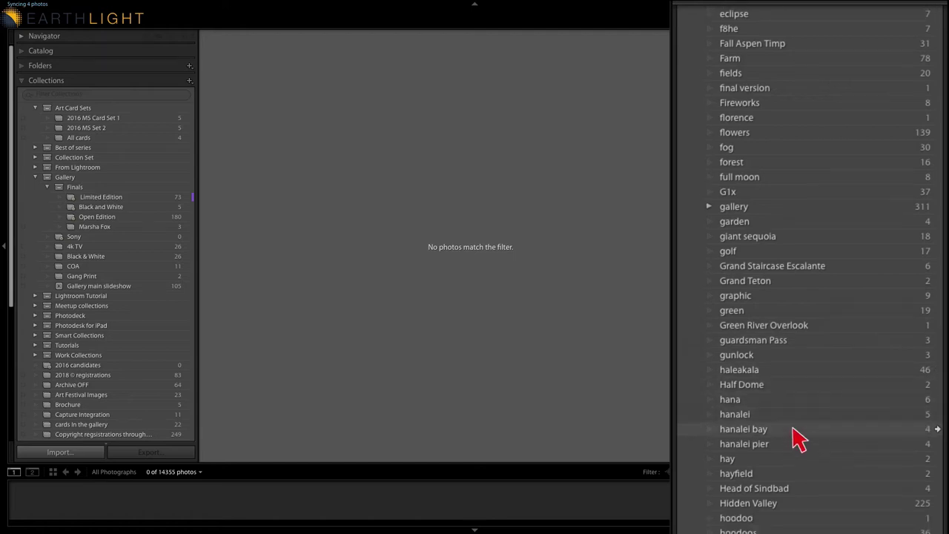
scroll(775, 439, "down", 6)
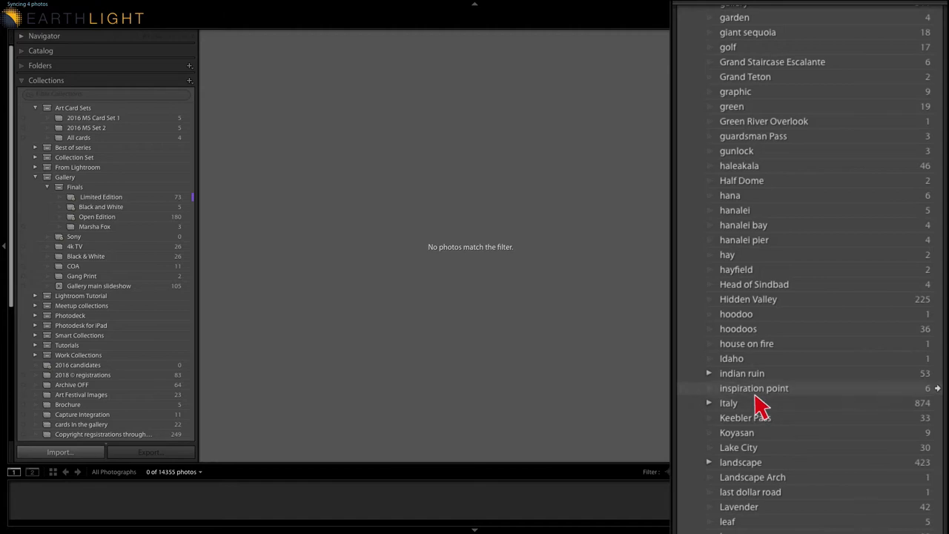
scroll(760, 424, "up", 4)
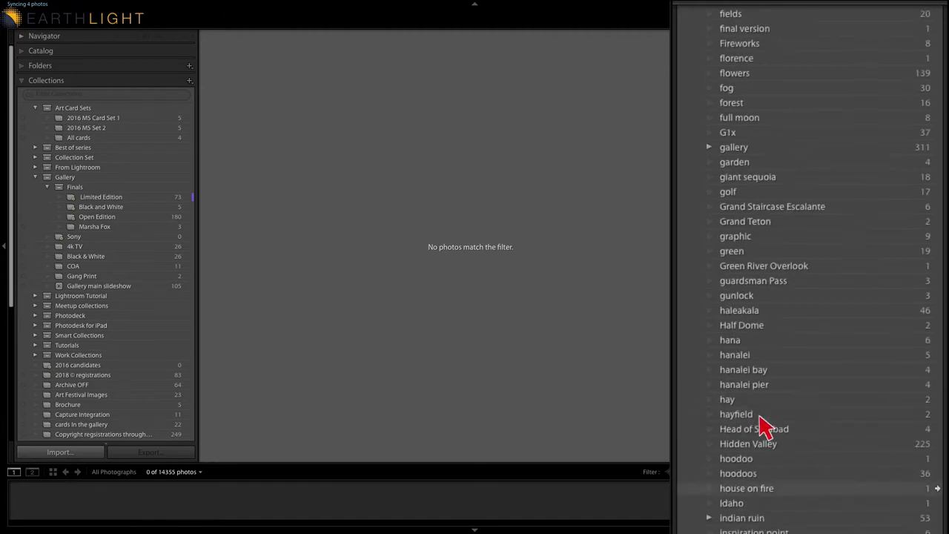
scroll(764, 426, "up", 10)
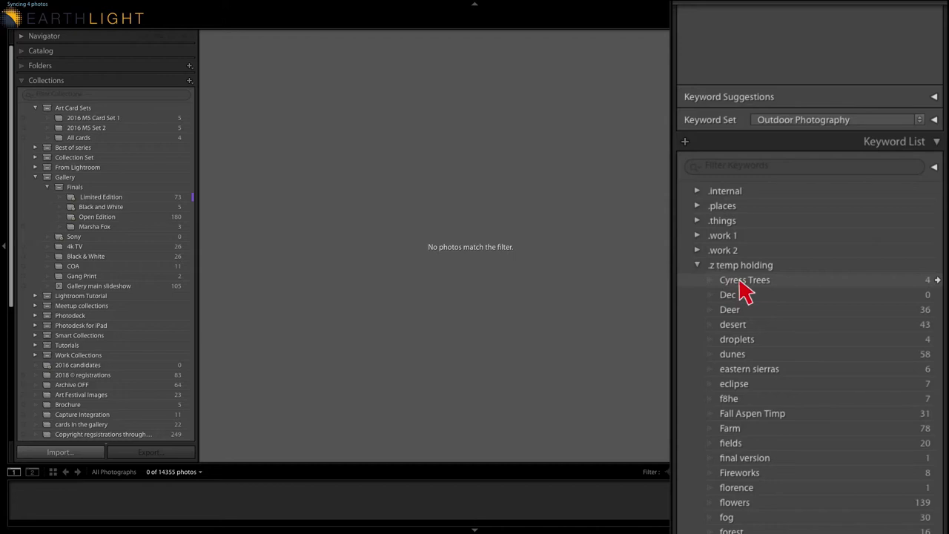
Step: Show the photos tagged Cyress Trees and correct that keyword's name to Cypress Trees
left_click(937, 280)
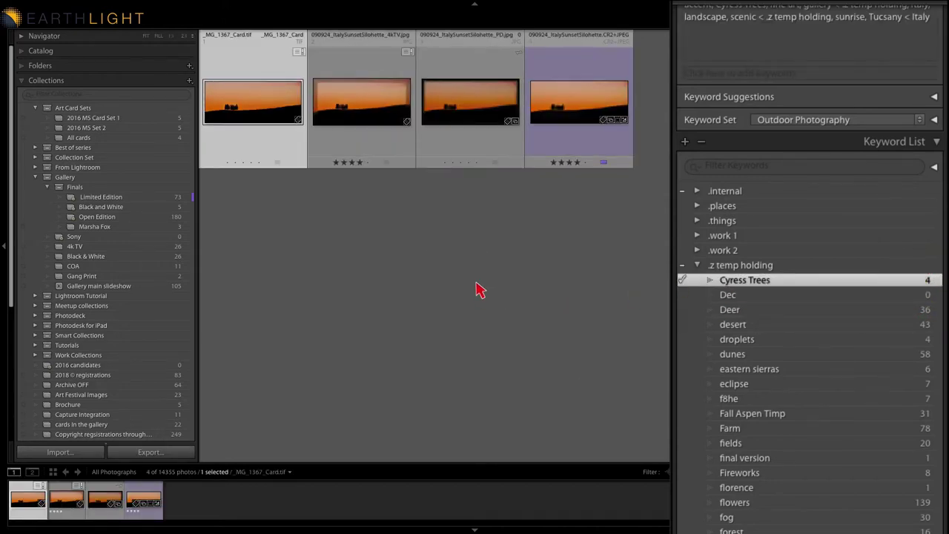
right_click(921, 281)
left_click(845, 326)
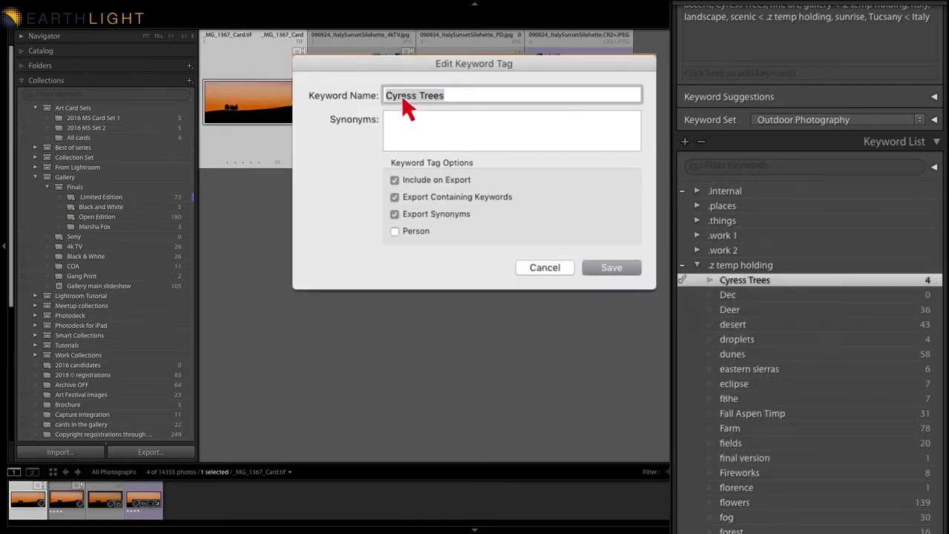
left_click(399, 97)
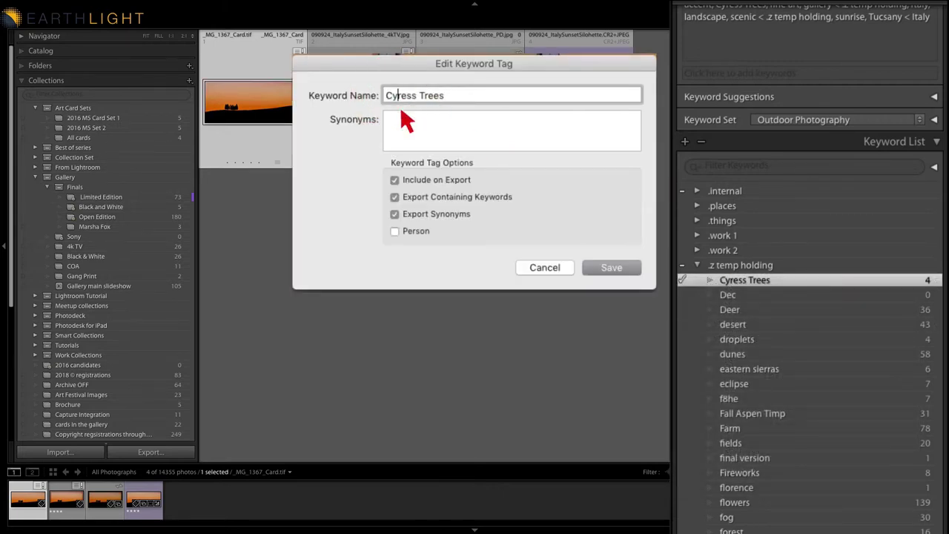
type("p")
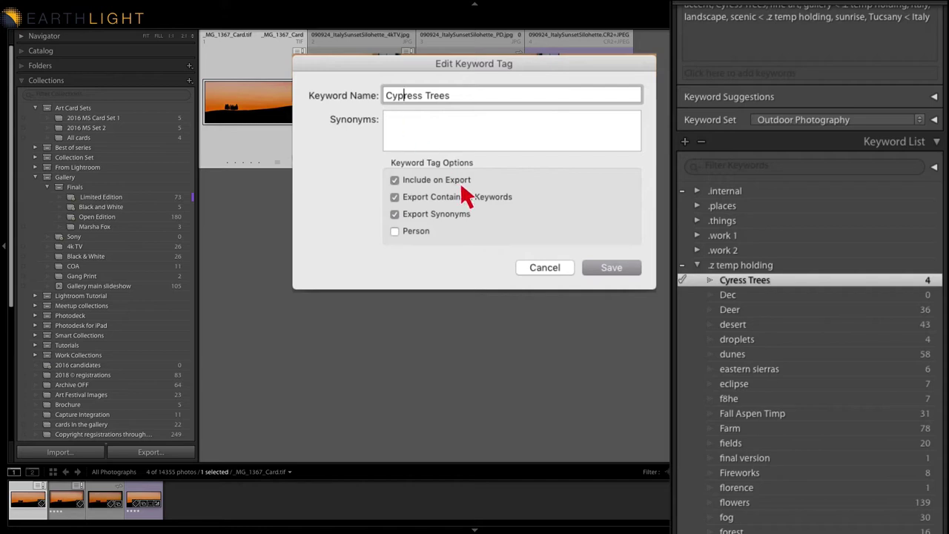
left_click(601, 268)
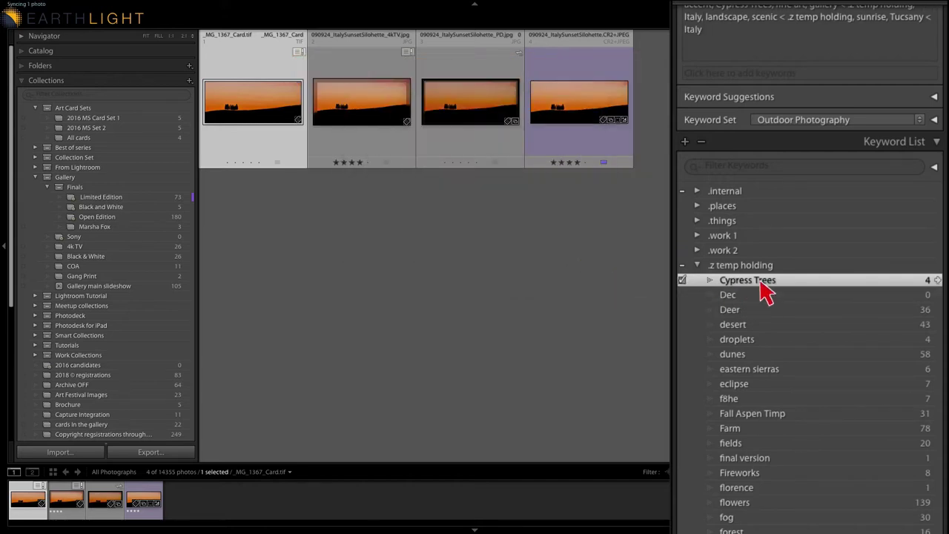
Step: Expand the .things group and check the keywords under Tree, then check those under Italy in .z temp holding
left_click(697, 221)
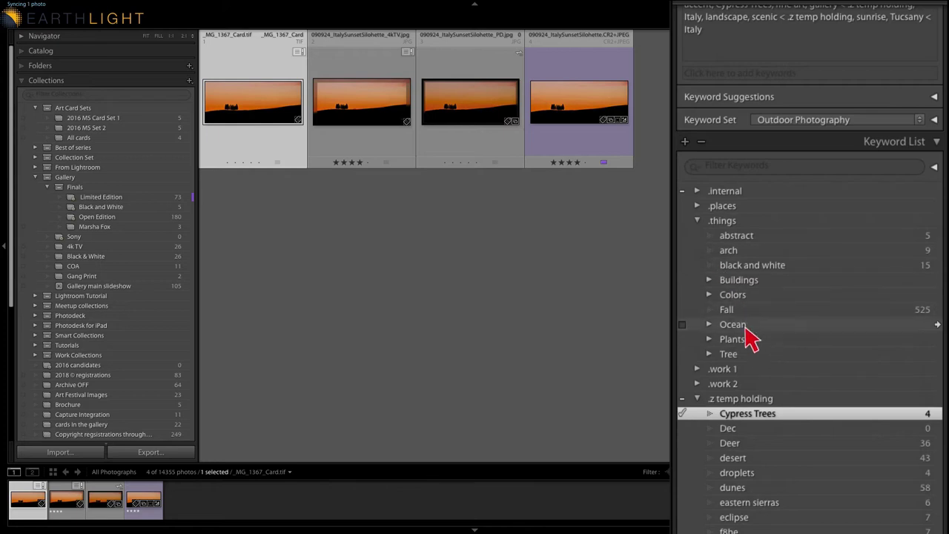
left_click(710, 354)
left_click(709, 354)
scroll(750, 436, "down", 5)
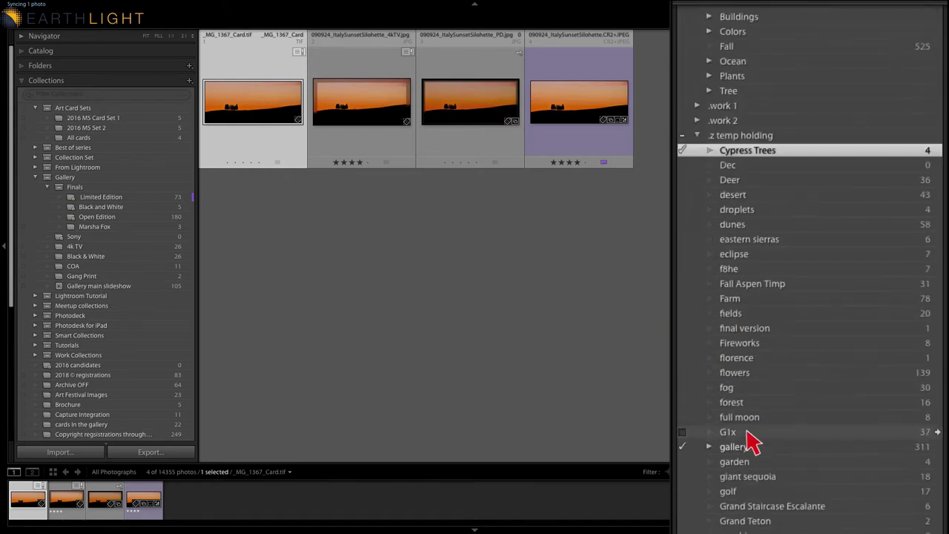
scroll(750, 443, "down", 10)
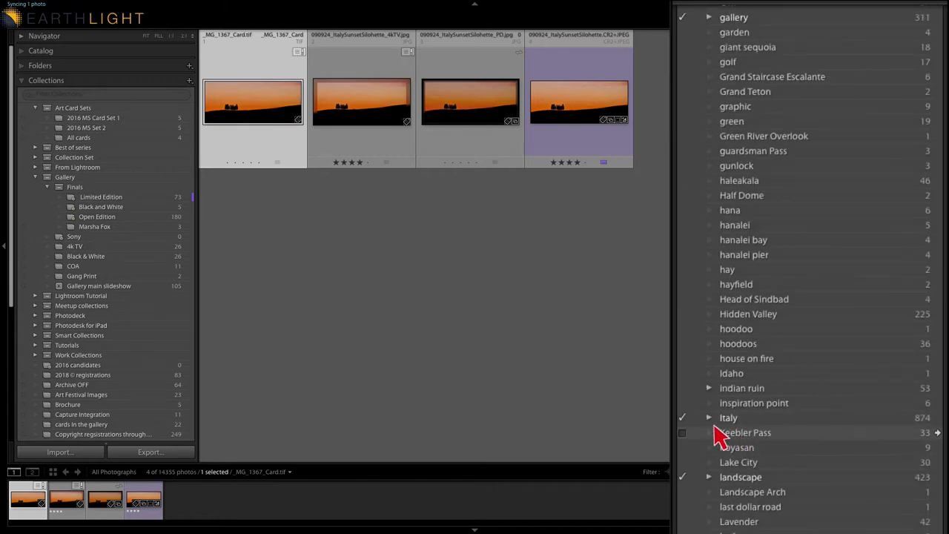
left_click(710, 418)
left_click(709, 418)
scroll(741, 423, "up", 10)
scroll(741, 422, "up", 3)
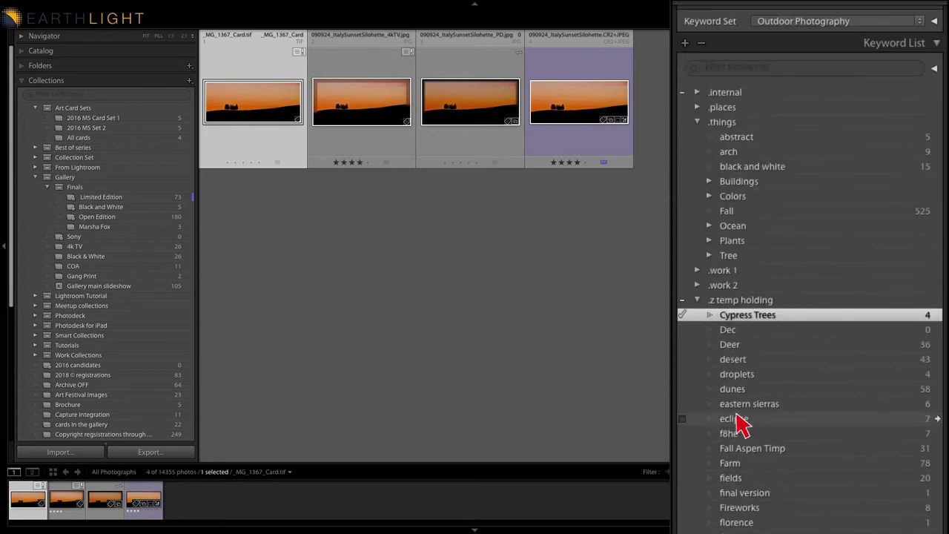
Step: Move the Cypress Trees keyword from .z temp holding into Tree under .things, then collapse both groups
scroll(705, 244, "up", 1)
scroll(761, 244, "down", 2)
scroll(761, 245, "down", 5)
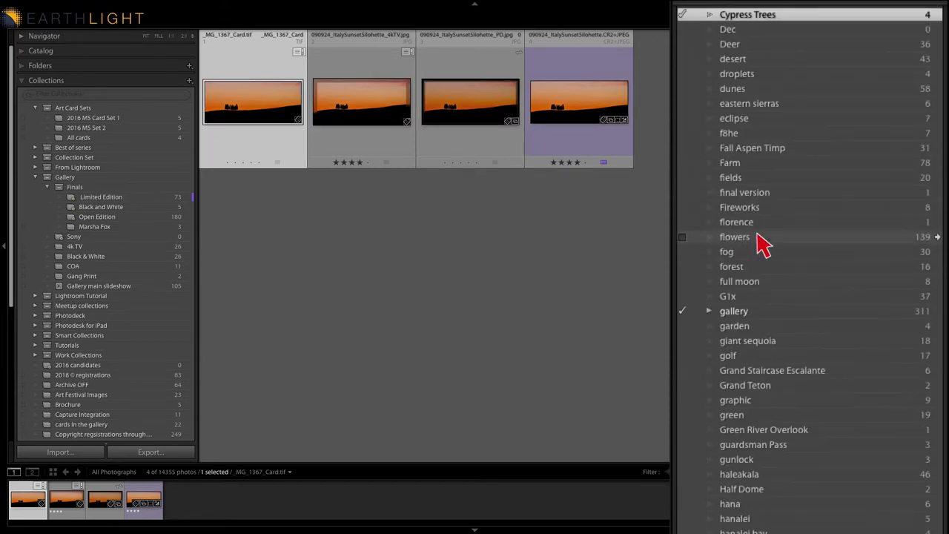
scroll(757, 237, "up", 5)
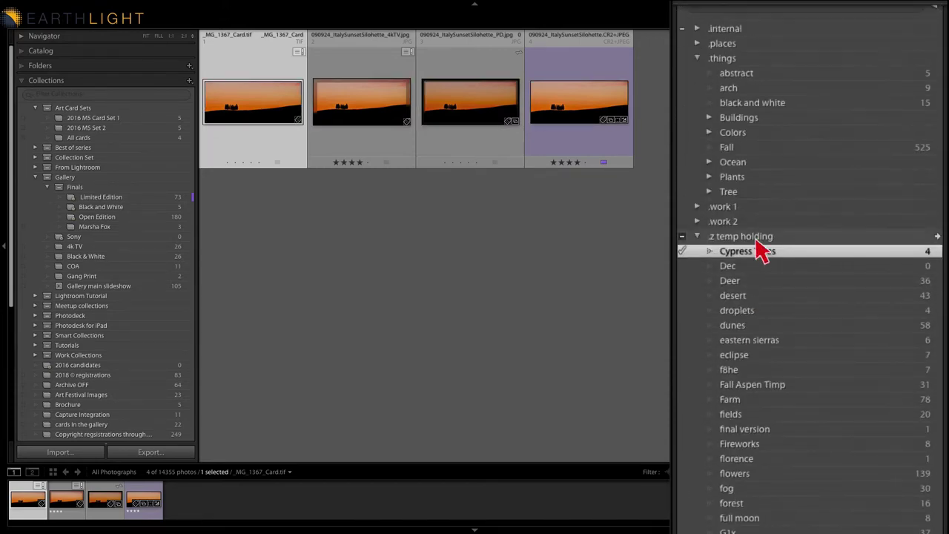
scroll(760, 271, "up", 1)
left_click_drag(754, 288, 743, 232)
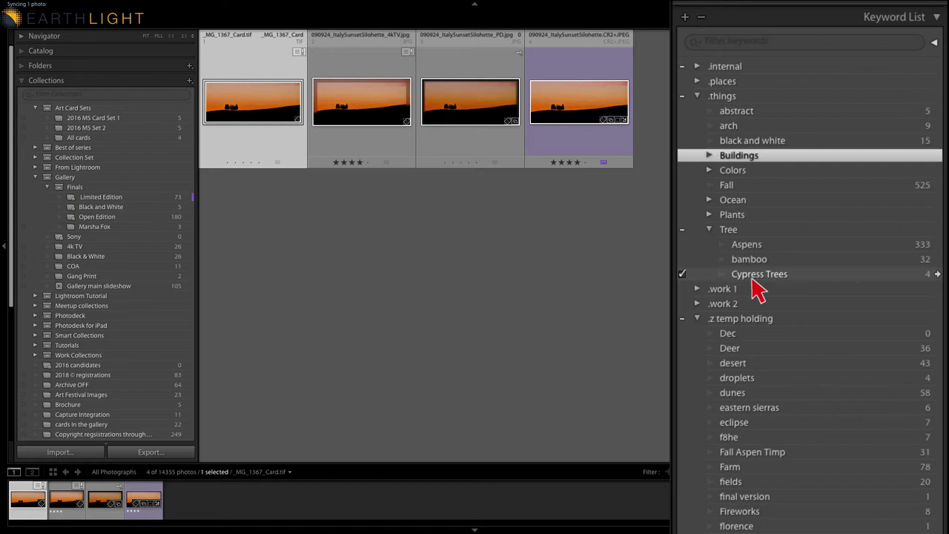
left_click(697, 96)
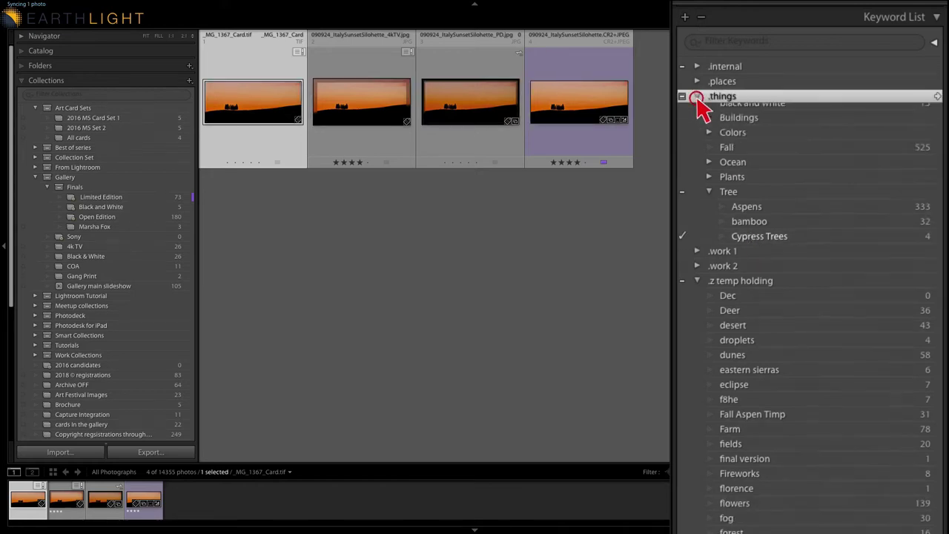
left_click(697, 144)
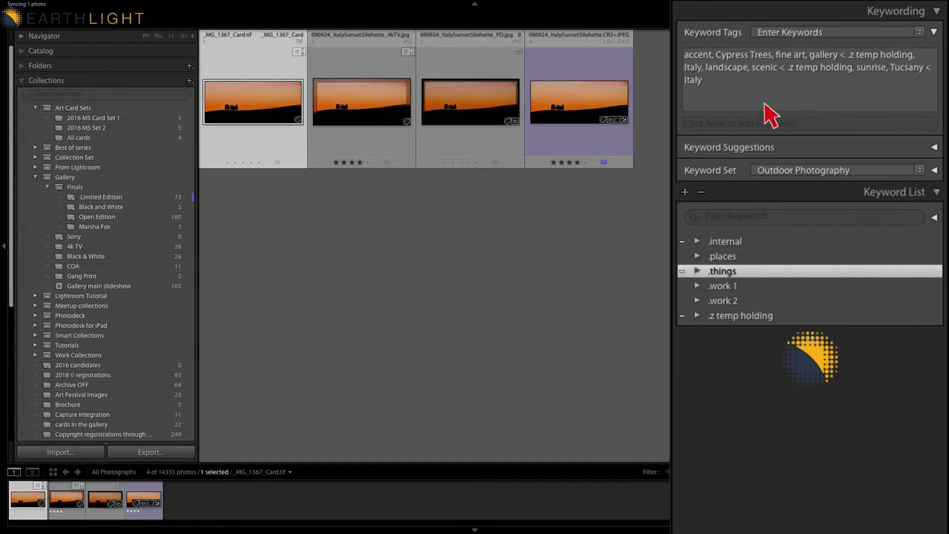
Step: Add the keyword denver broncos to the selected sunset photo
left_click(737, 95)
type(", ")
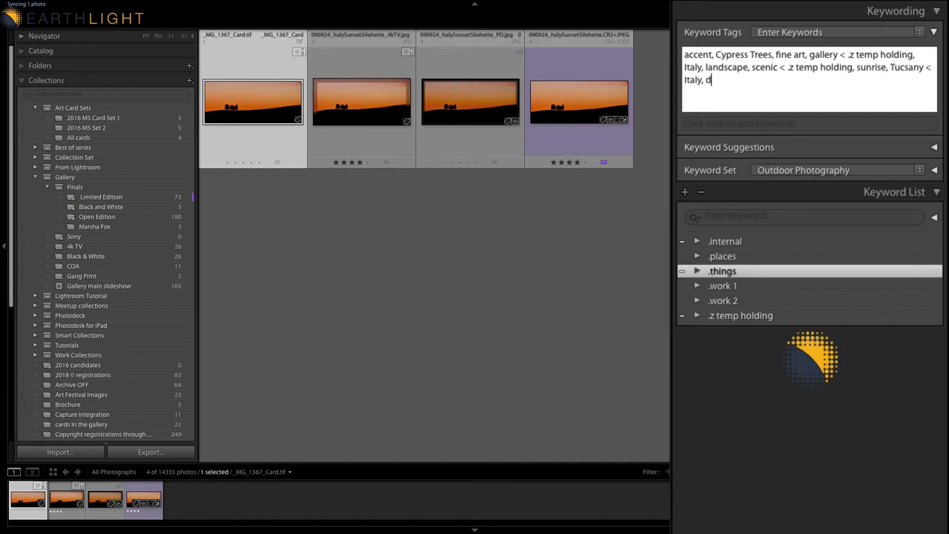
type("denver broncos")
key("Return")
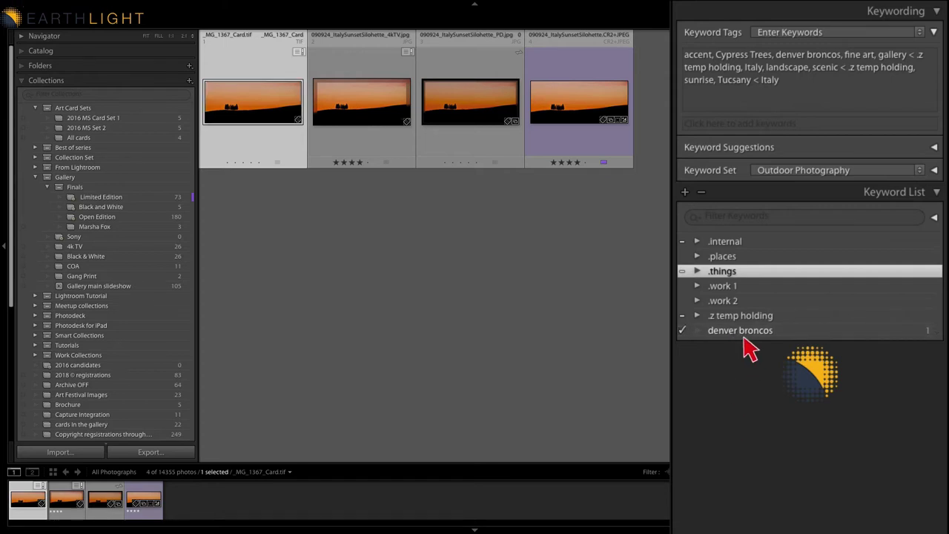
Step: Remove denver broncos from the selected photo and delete that keyword from the keyword list
left_click(682, 330)
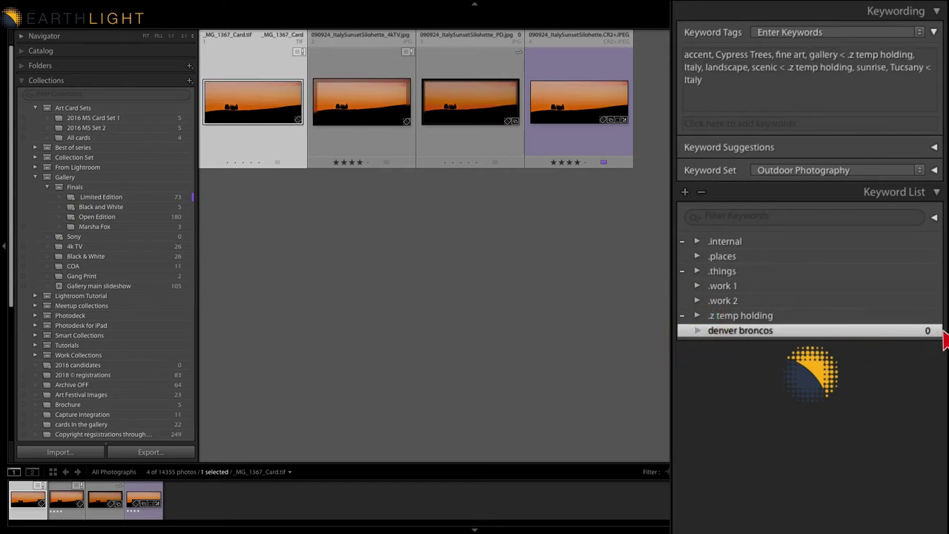
right_click(922, 331)
left_click(830, 448)
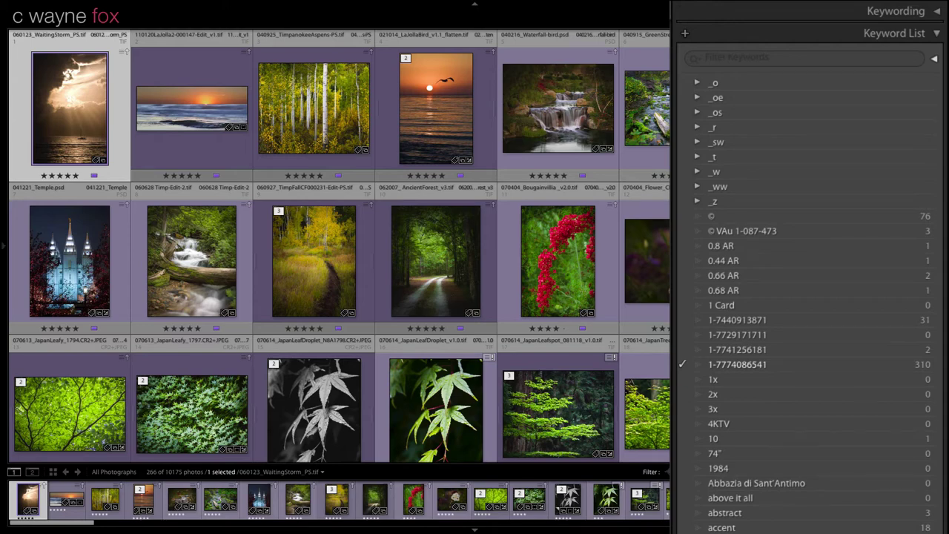
Step: Examine the other catalog's unorganized keyword list for unused and duplicate entries, including the United States and USA groups, collapsing Oregon
scroll(925, 303, "down", 20)
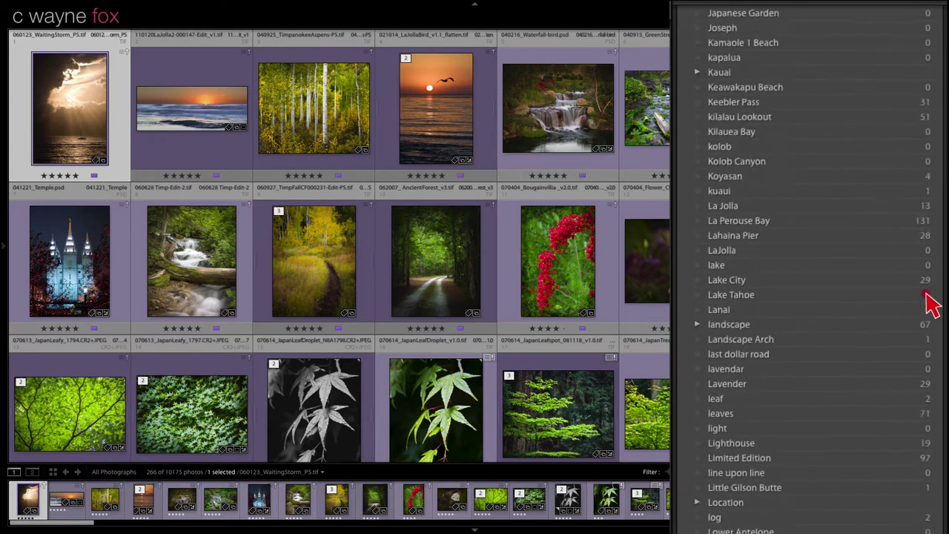
scroll(917, 503, "down", 10)
scroll(899, 440, "up", 20)
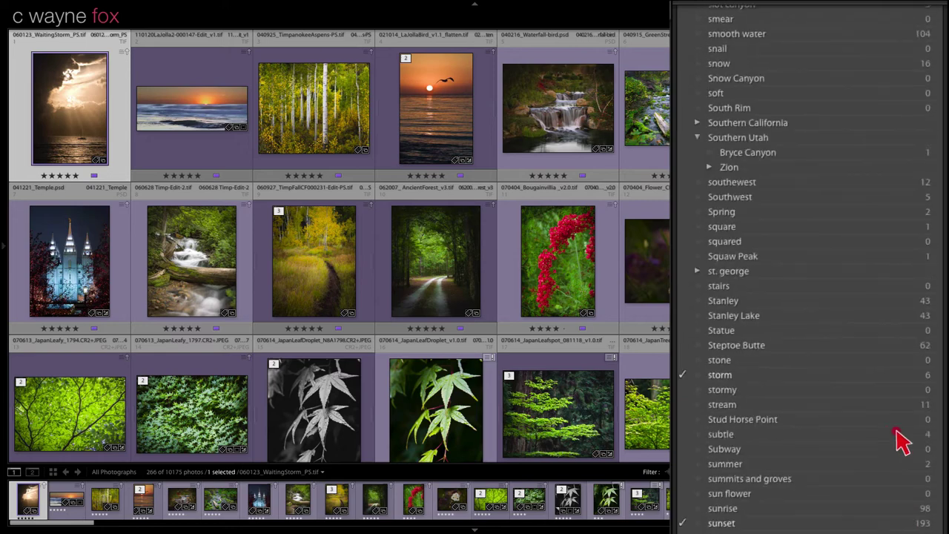
scroll(885, 415, "down", 20)
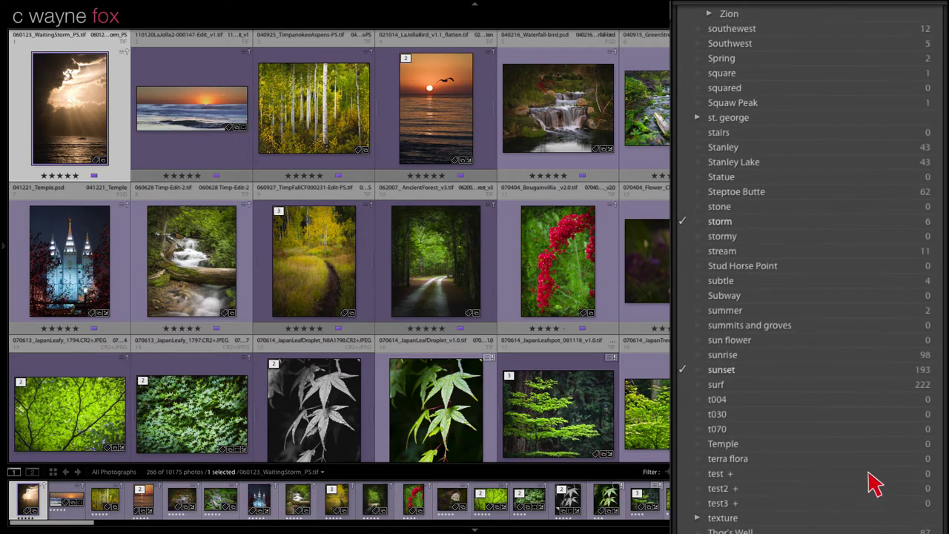
scroll(871, 515, "down", 15)
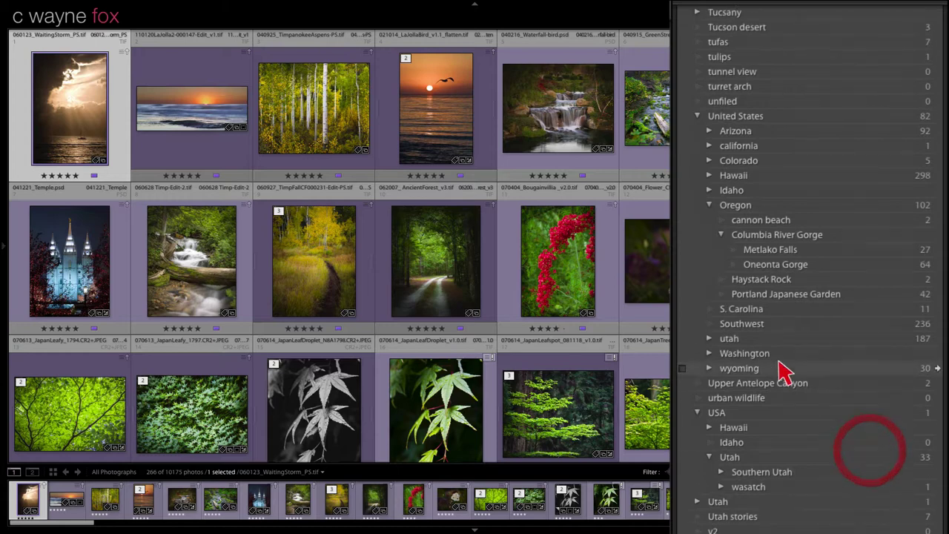
left_click(709, 205)
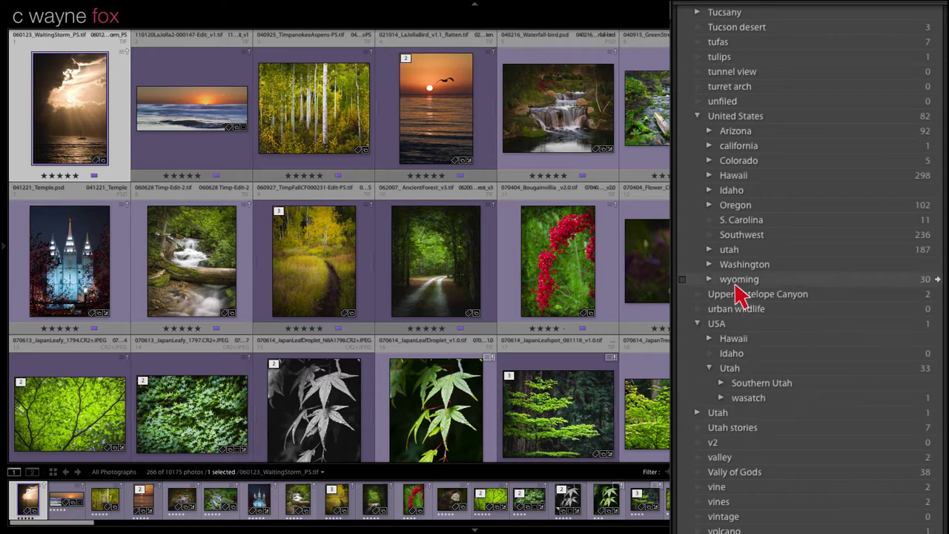
scroll(739, 292, "up", 2)
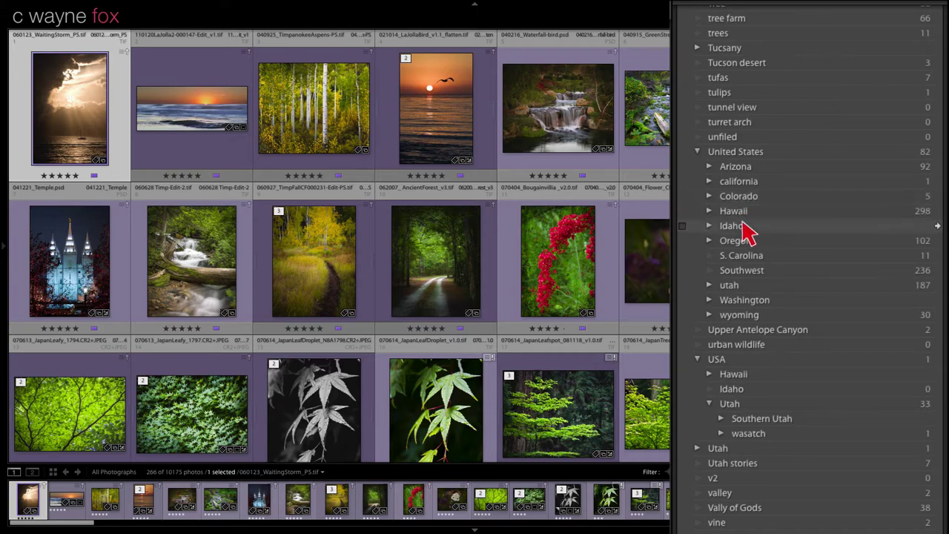
scroll(745, 213, "up", 8)
scroll(752, 212, "up", 10)
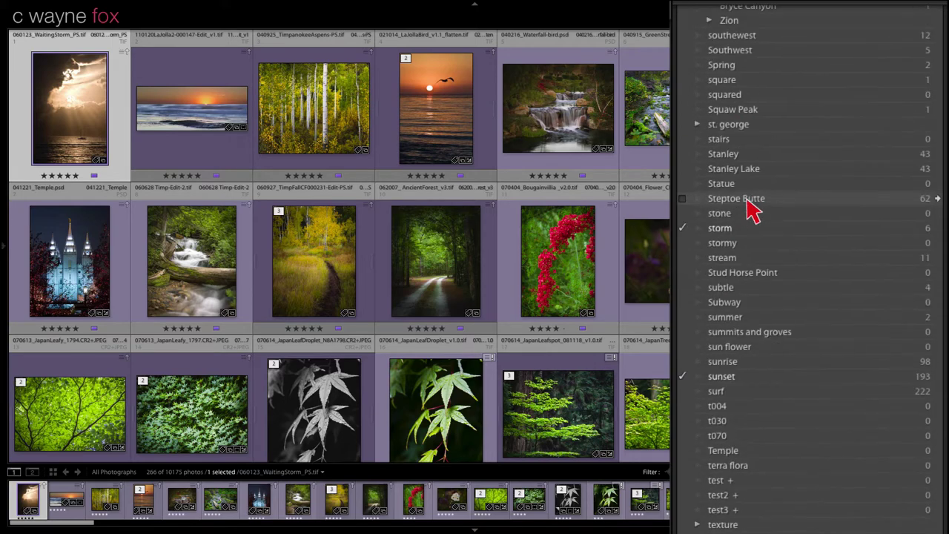
scroll(753, 211, "up", 20)
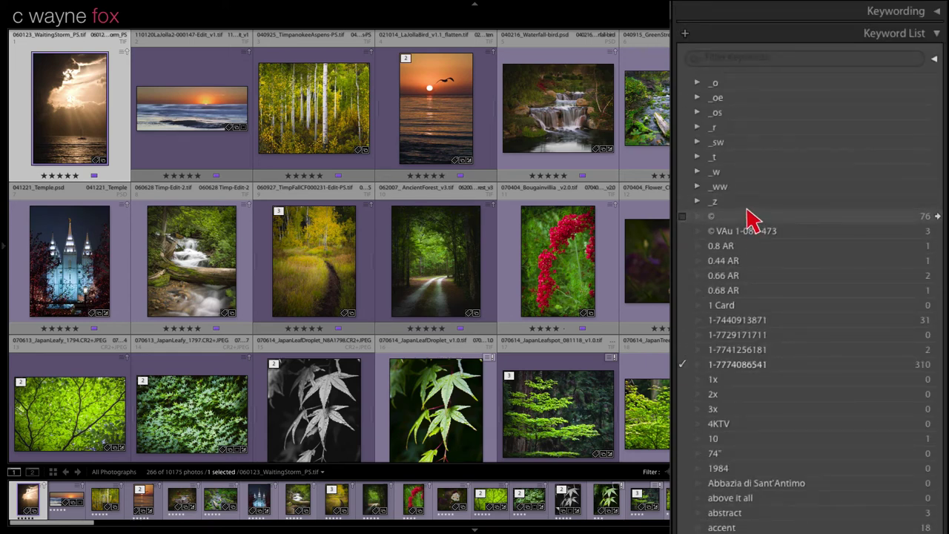
Step: Expand the _o, _oe and _os keyword groups and delete the unused keyword o001
left_click(697, 83)
left_click(696, 141)
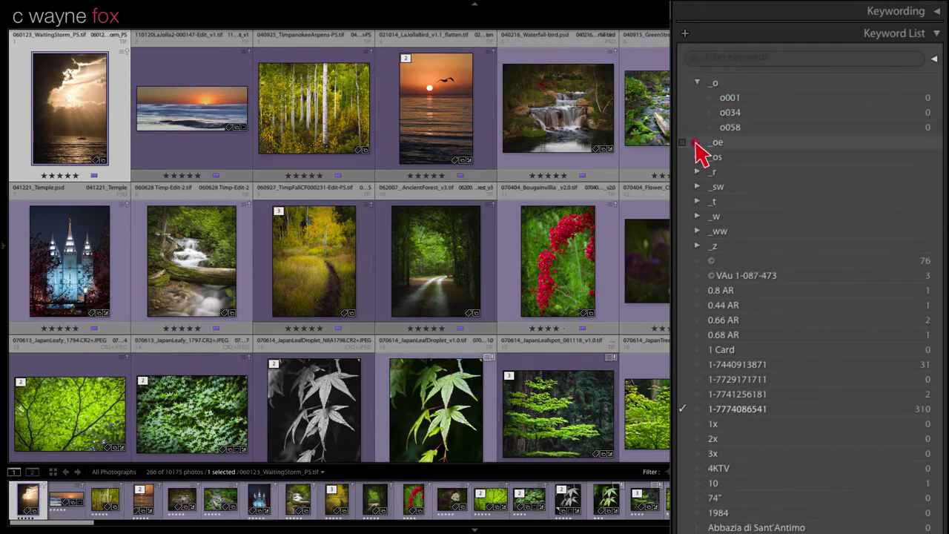
left_click(697, 216)
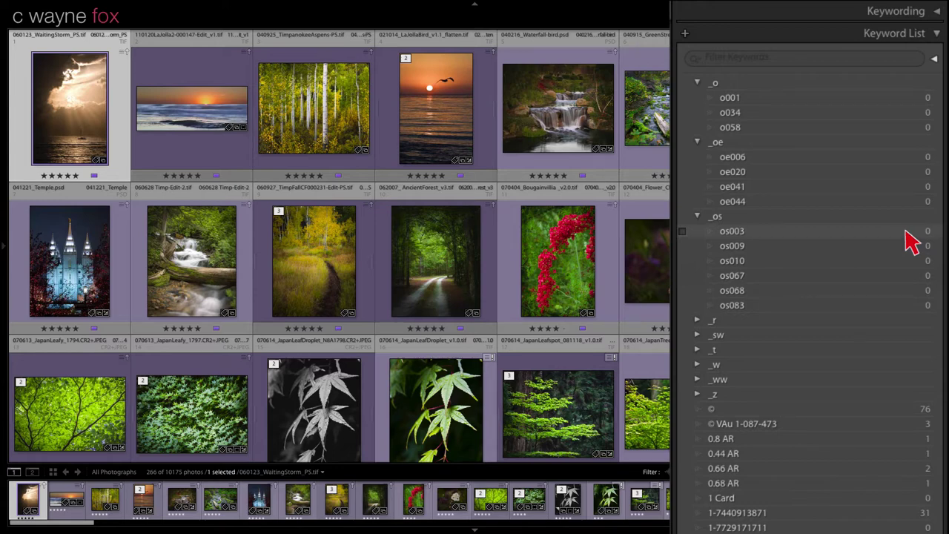
right_click(933, 99)
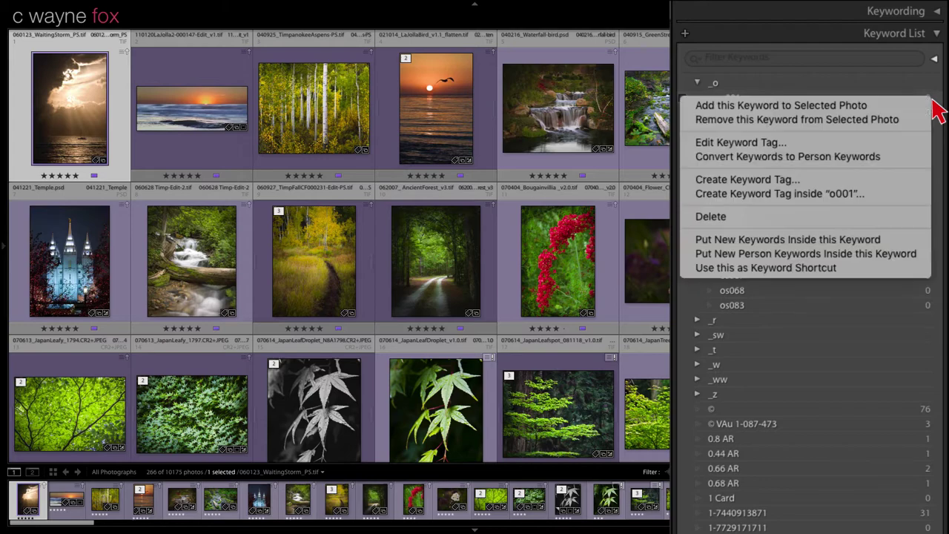
left_click(811, 216)
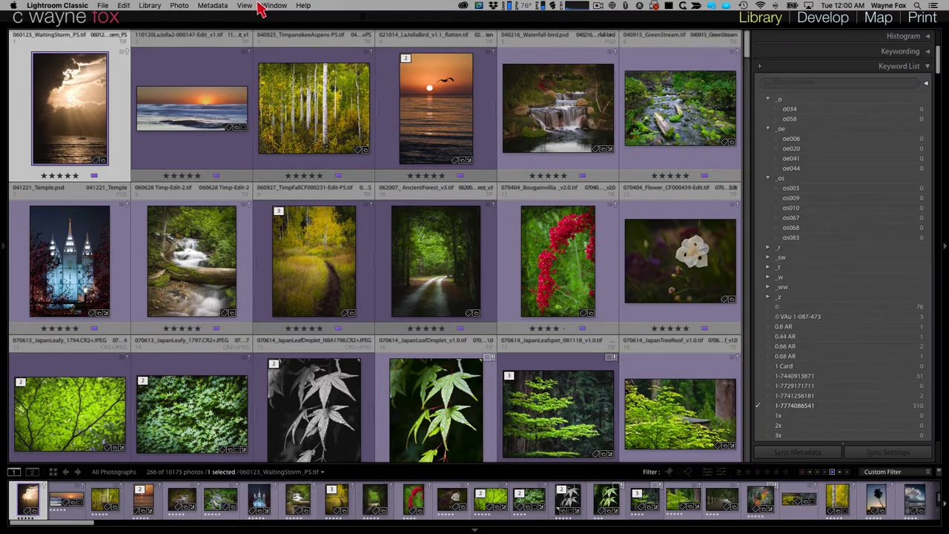
Step: Purge all unused keywords from the catalog and check the remaining keyword list
left_click(214, 6)
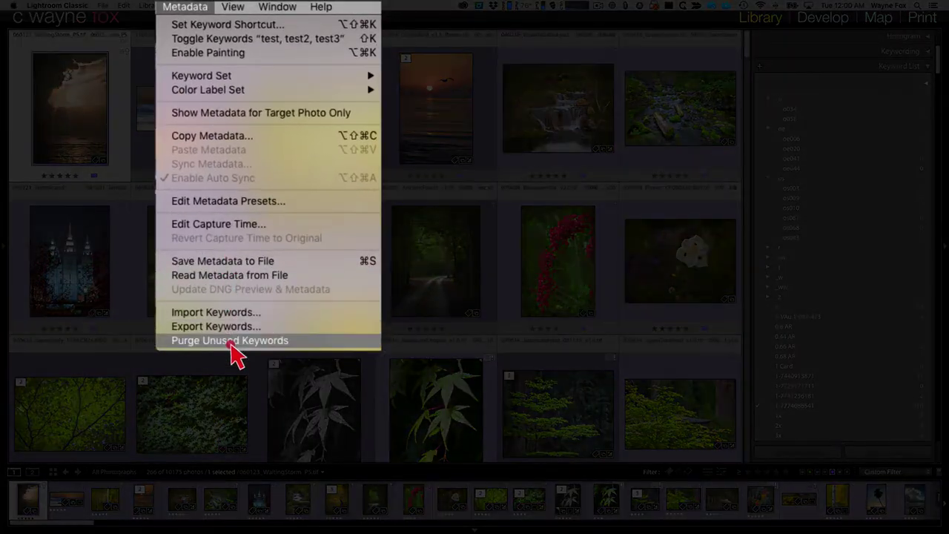
left_click(230, 341)
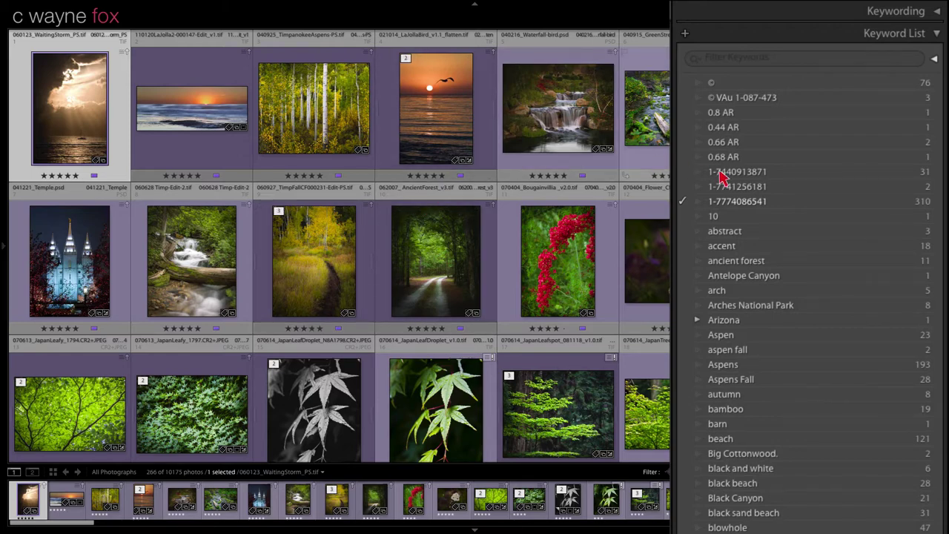
scroll(762, 339, "down", 20)
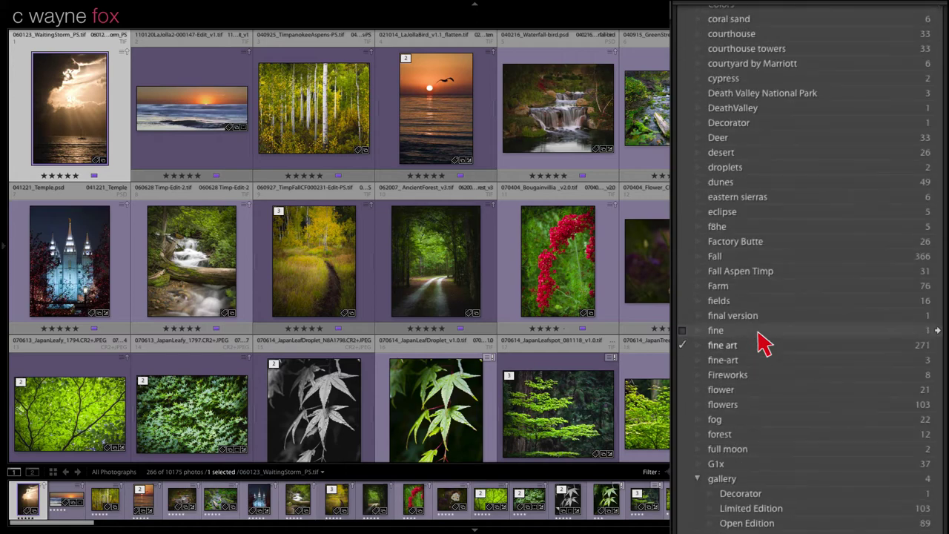
Step: Create a .places parent keyword with Include on Export, Export Containing Keywords and Export Synonyms turned off
scroll(762, 341, "up", 20)
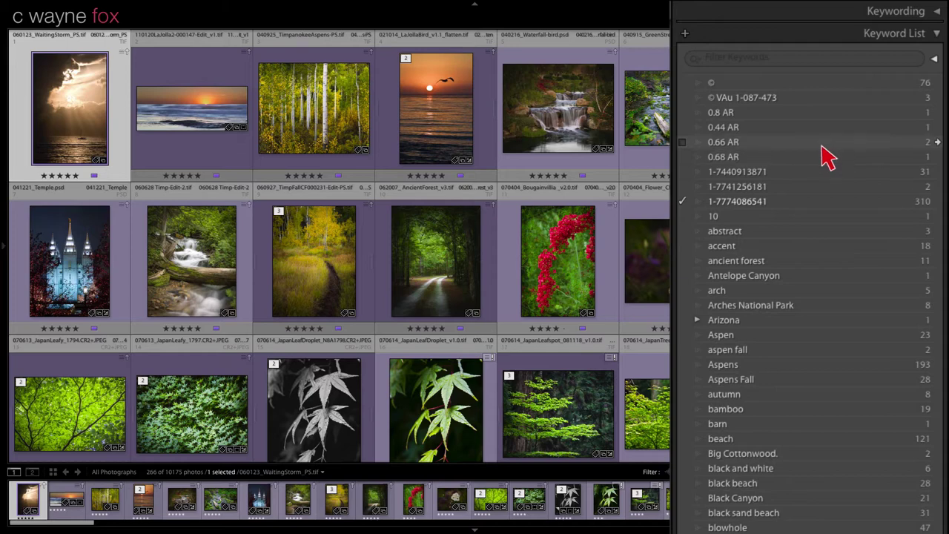
left_click(685, 34)
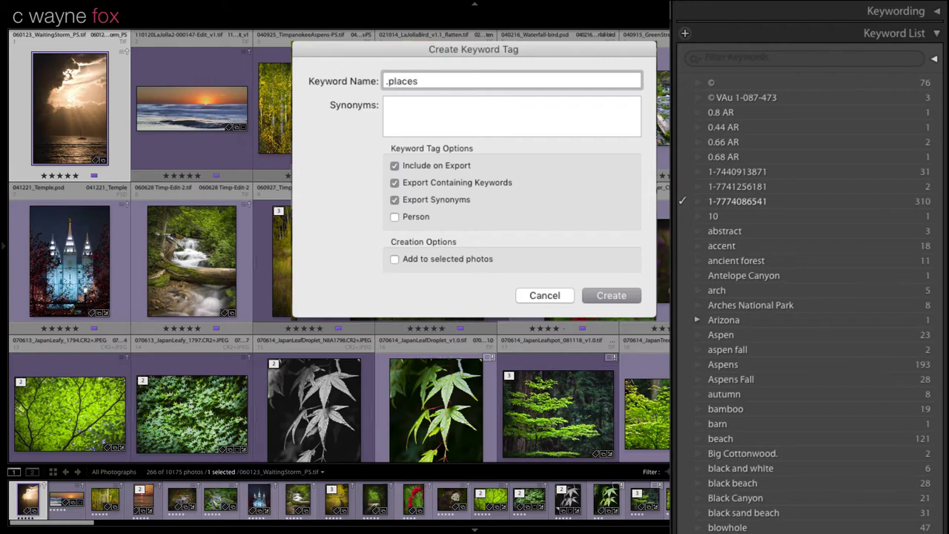
left_click(394, 165)
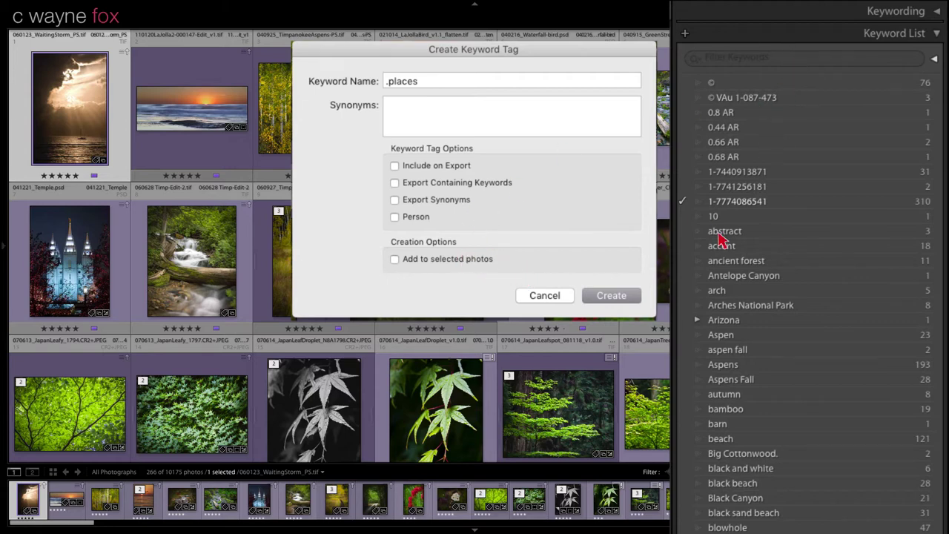
left_click(614, 296)
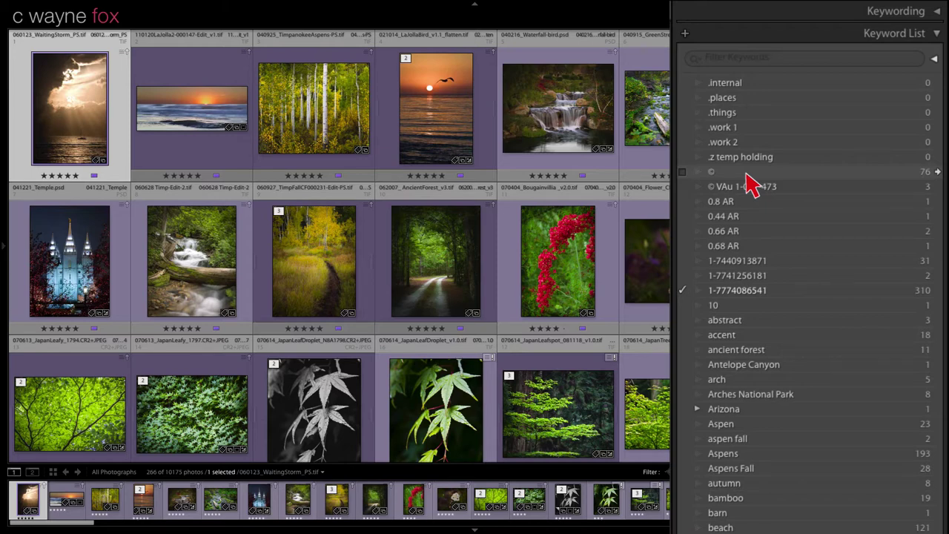
Step: Try to move the entire list of regular keywords, starting from ©, into .z temp holding at once
left_click(746, 173)
scroll(808, 297, "down", 20)
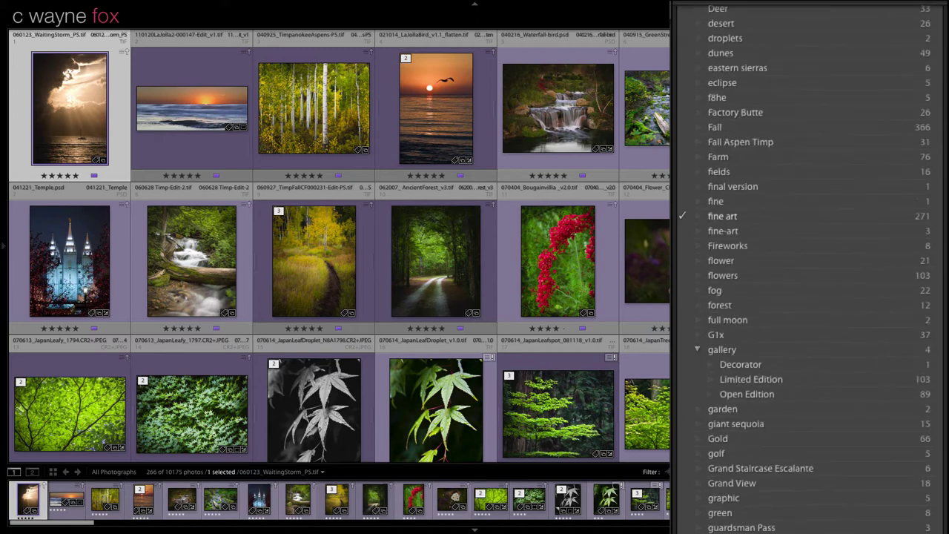
scroll(759, 460, "up", 20)
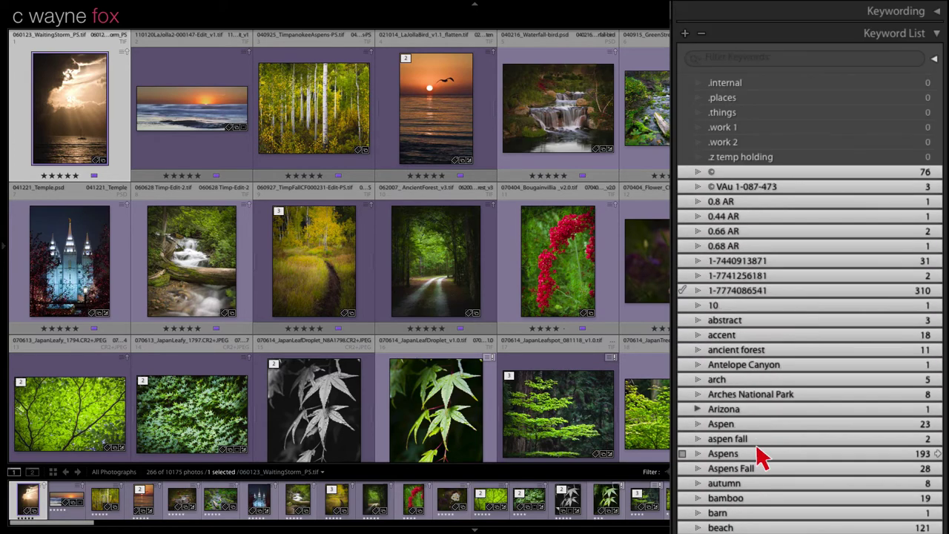
left_click(733, 174)
left_click_drag(733, 173, 760, 212)
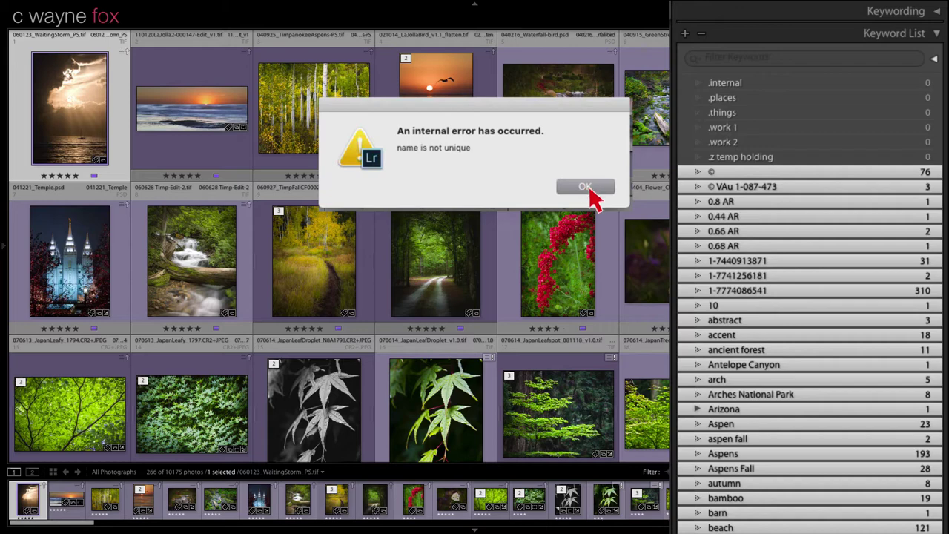
left_click(585, 187)
Step: Move the keywords from © through canola into .z temp holding and collapse that group
left_click(769, 169)
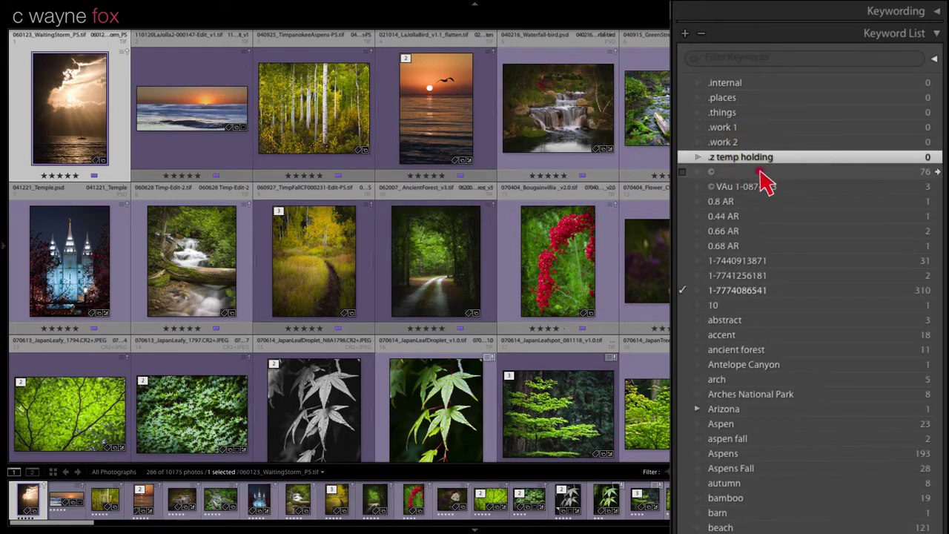
scroll(745, 474, "down", 7)
left_click(744, 450, "shift")
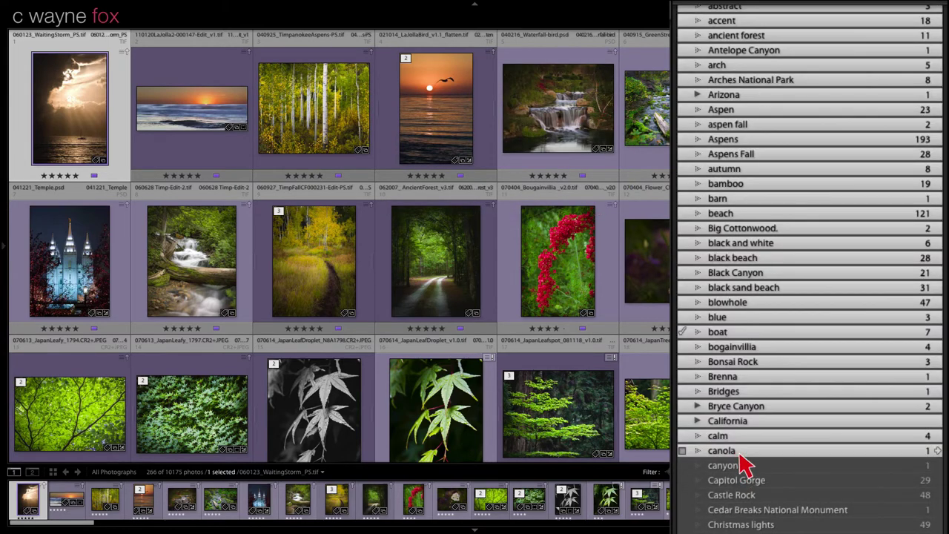
scroll(745, 450, "up", 7)
left_click_drag(727, 172, 727, 158)
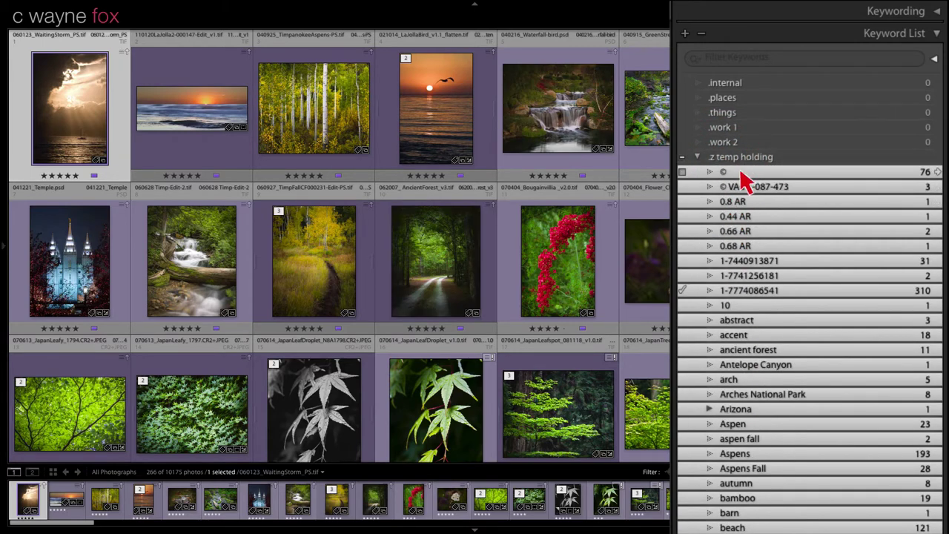
left_click(698, 157)
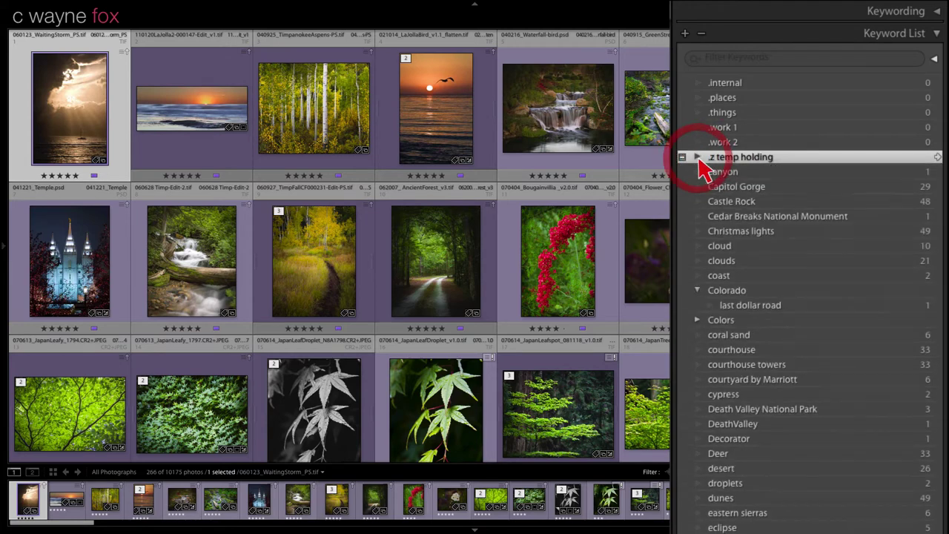
Step: Move the keywords from canyon through courtyard by Marriott into .z temp holding and collapse the group again
left_click(740, 379)
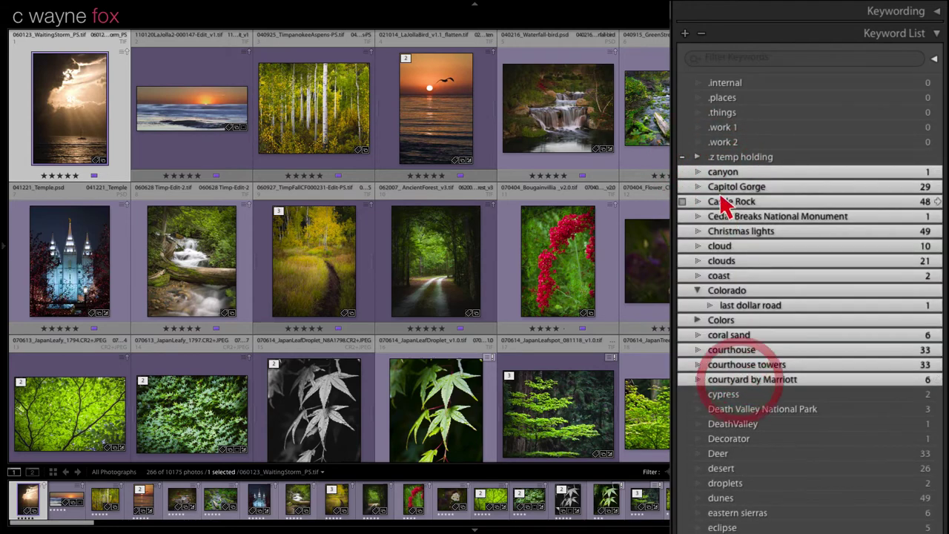
left_click(724, 157)
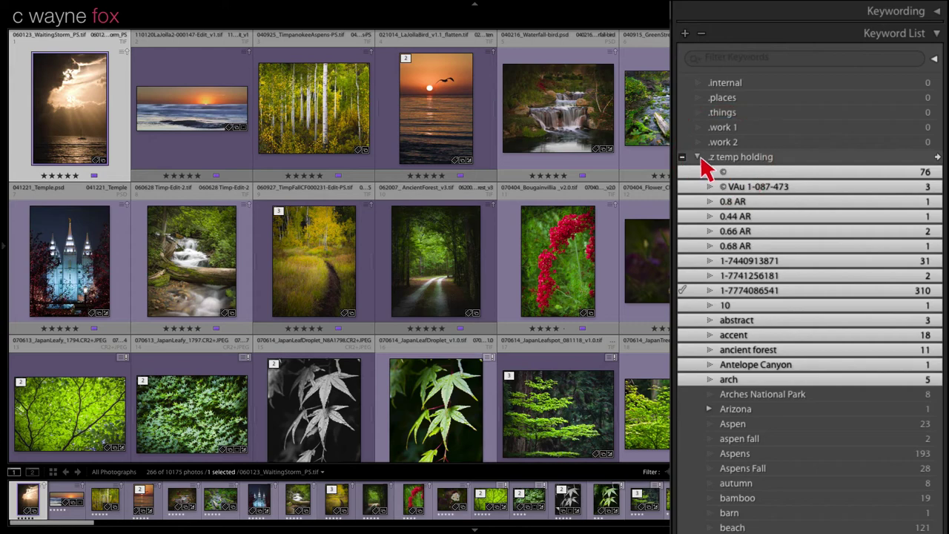
left_click(697, 157)
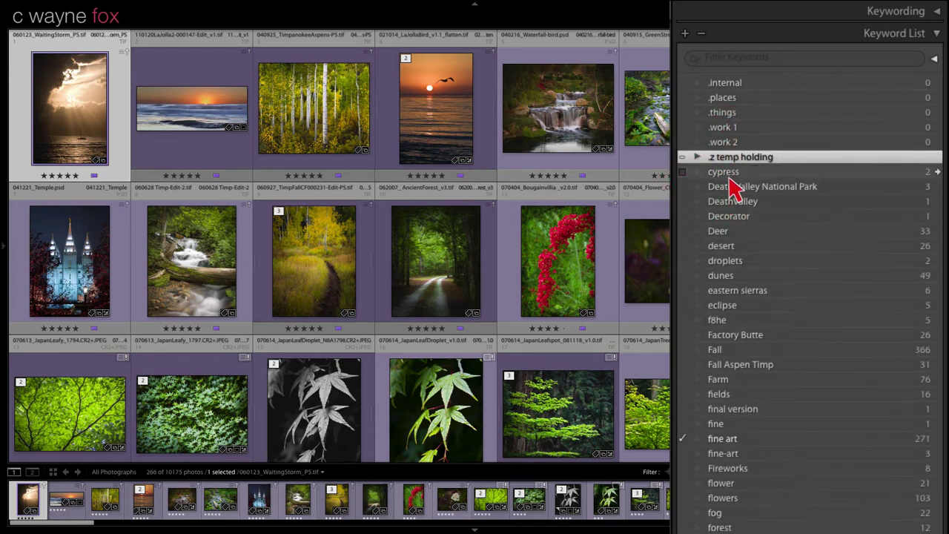
Step: Move the keywords from cypress through hoodoos into .z temp holding, then collapse the group
left_click(725, 172)
scroll(737, 408, "down", 10)
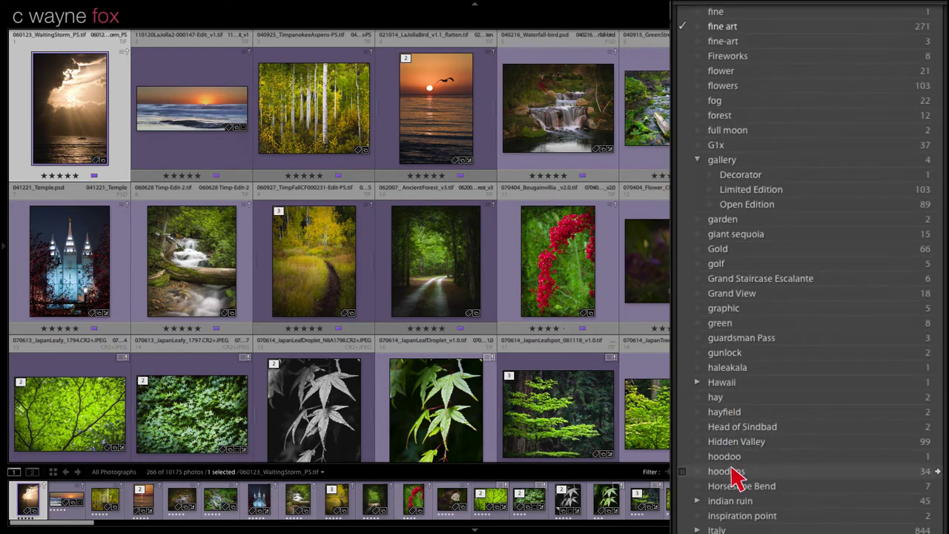
left_click_drag(727, 471, 732, 441)
scroll(733, 441, "up", 10)
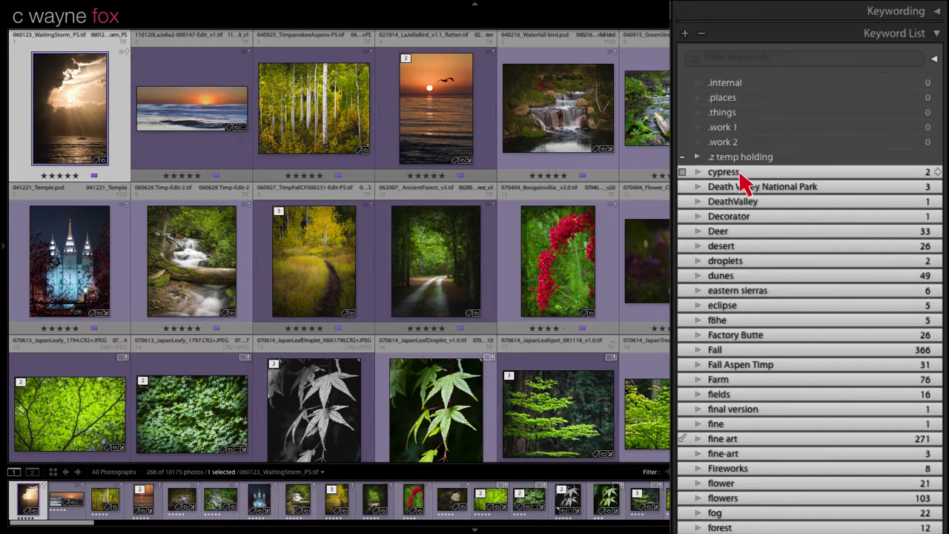
left_click(738, 157)
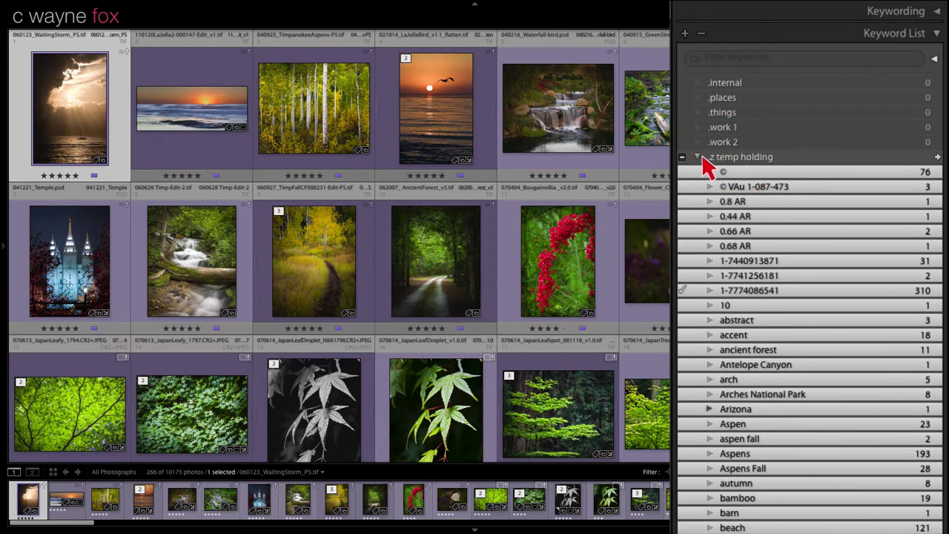
left_click(699, 158)
Step: Try to move the keywords from Horseshoe Bend through Moon into .z temp holding
left_click(741, 170)
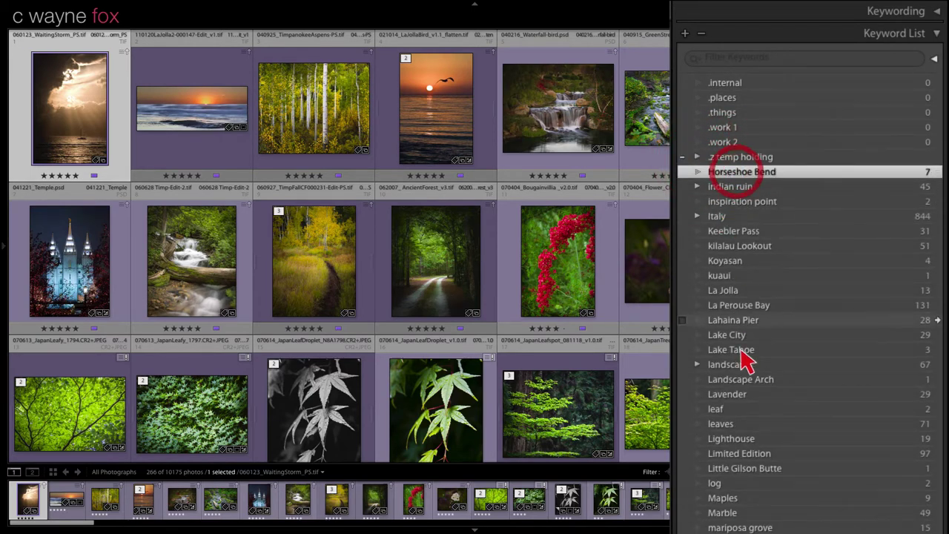
scroll(745, 360, "down", 5)
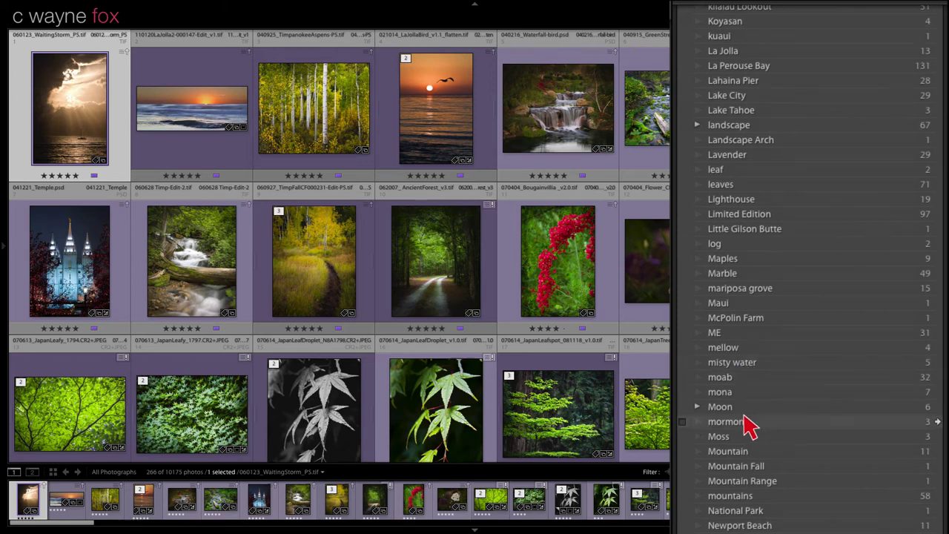
left_click(743, 409, "shift")
scroll(749, 352, "up", 5)
mouse_move(738, 176)
left_mouse_down()
mouse_move(731, 158)
mouse_move(734, 167)
left_mouse_up()
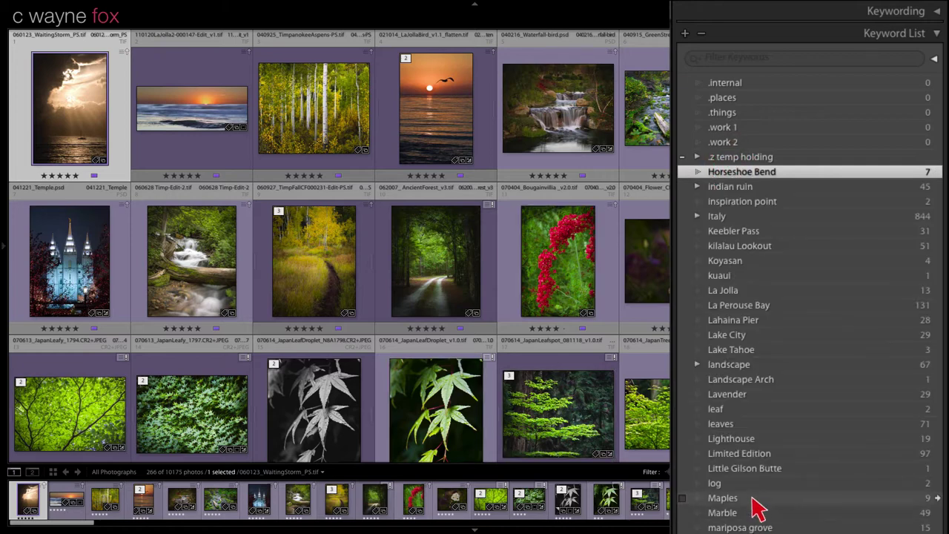
Step: Move the smaller batch of keywords from Horseshoe Bend through Lighthouse into .z temp holding and collapse it
left_click(745, 438)
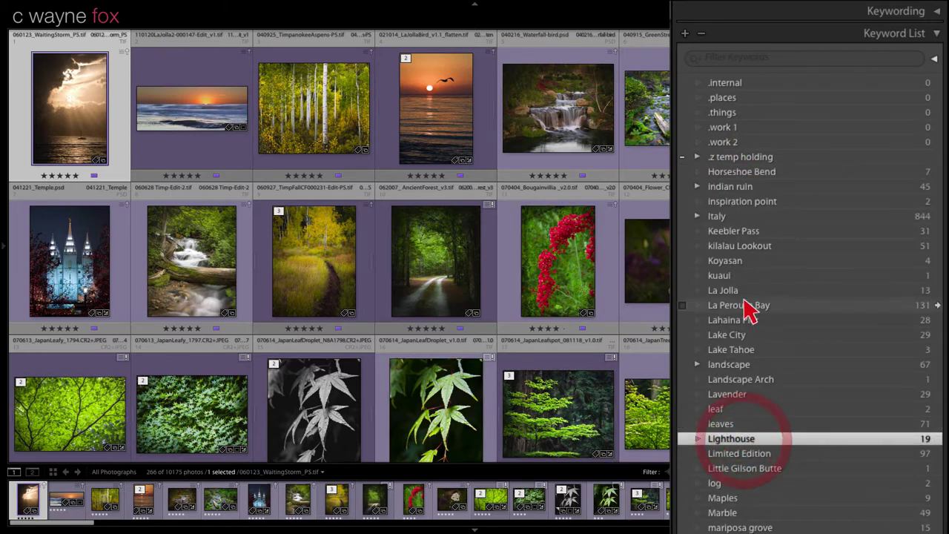
left_click(724, 173, "shift")
left_click_drag(725, 181, 707, 155)
left_click(696, 157)
left_click(697, 157)
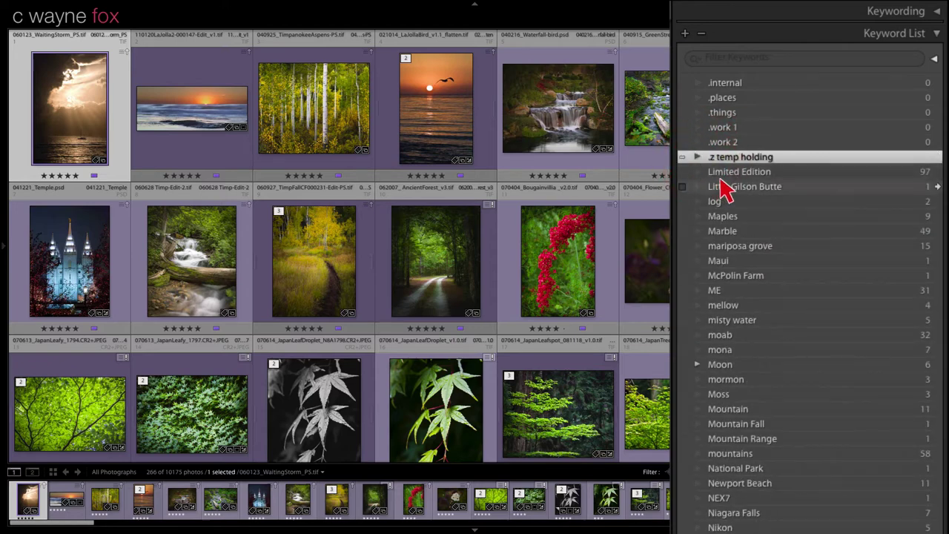
Step: Try to move the single Limited Edition keyword into .z temp holding
left_click(731, 172)
mouse_move(742, 162)
left_mouse_down()
mouse_move(742, 153)
mouse_move(748, 180)
mouse_move(736, 159)
mouse_move(734, 176)
left_mouse_up()
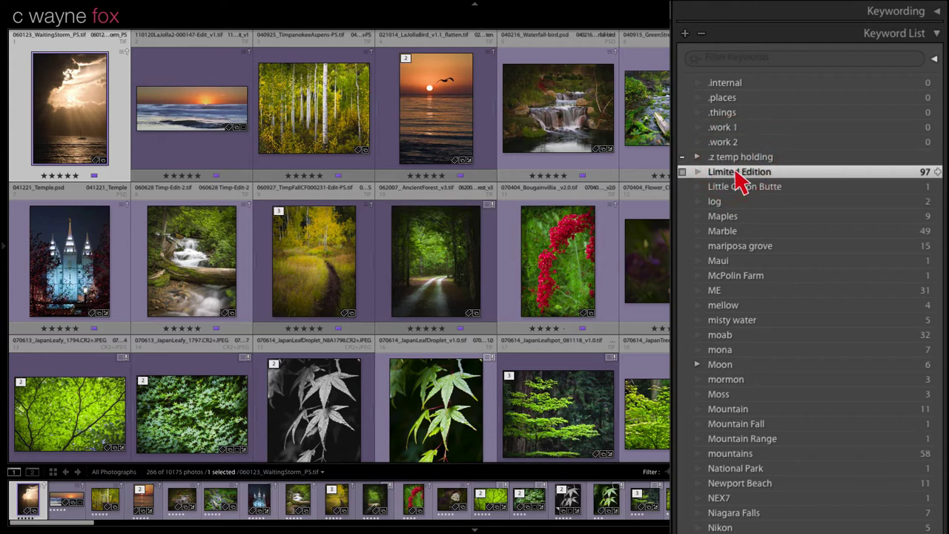
left_click(737, 172)
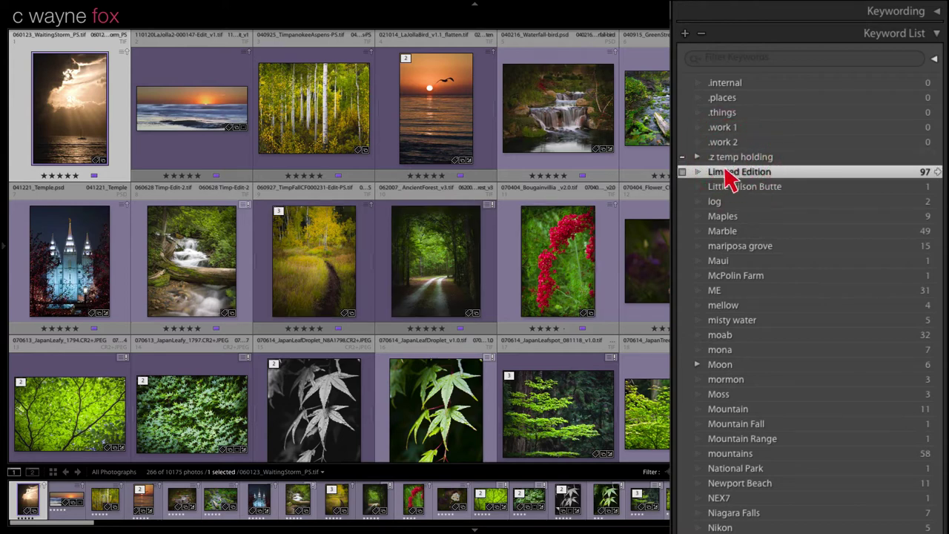
left_click_drag(738, 182, 696, 158)
Step: Show all photos tagged with the top-level Limited Edition keyword, select them and assign the Limited Edition keyword inside .z temp holding
scroll(797, 420, "down", 10)
scroll(801, 421, "down", 15)
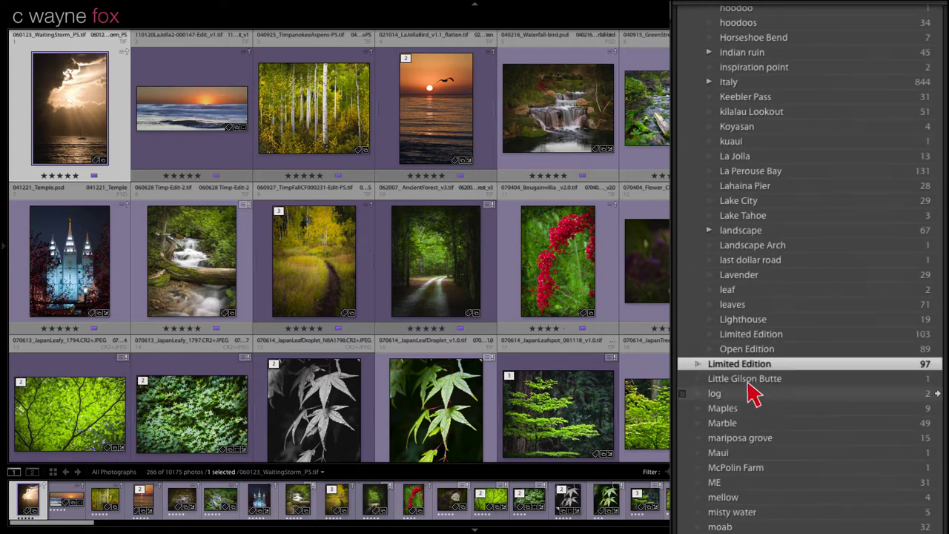
left_click_drag(757, 374, 940, 374)
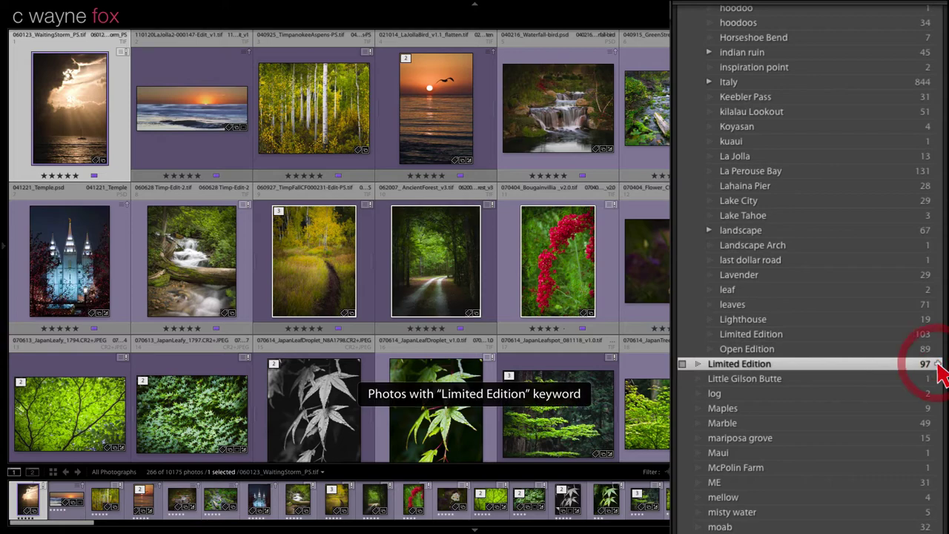
left_click(937, 364)
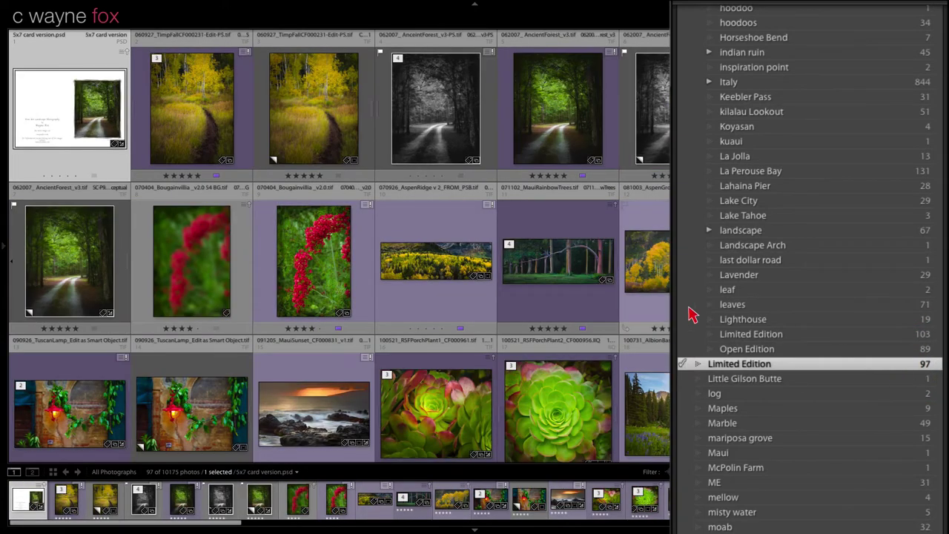
key("ctrl+a")
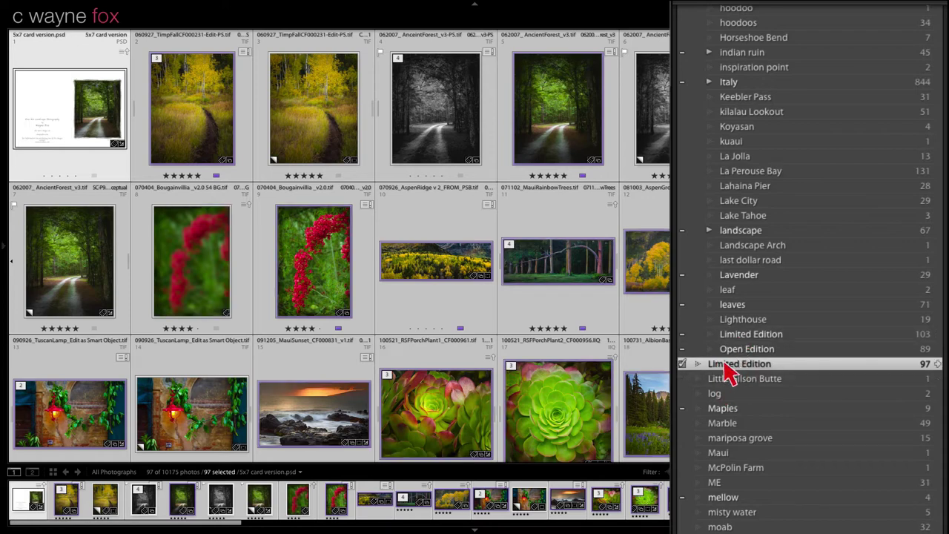
left_click(682, 334)
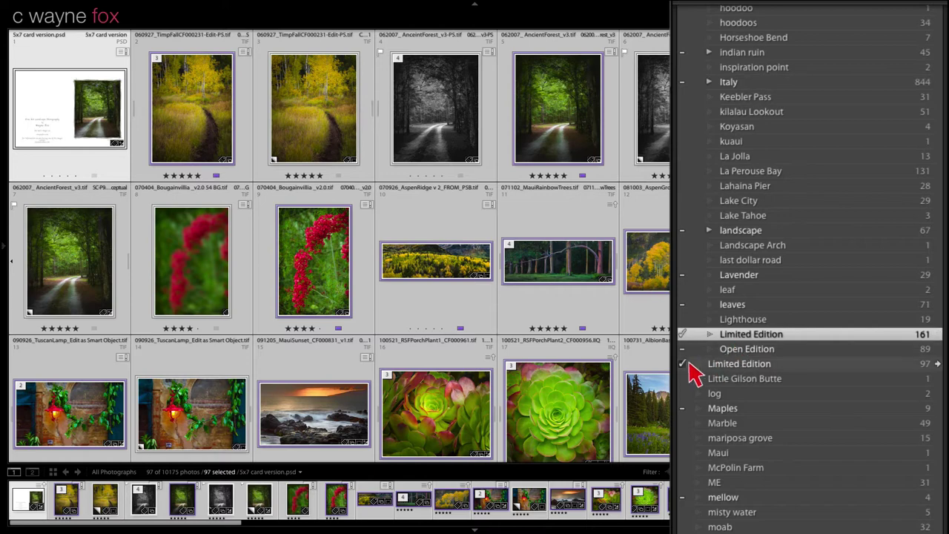
Step: Remove the duplicate top-level Limited Edition keyword from the selected photos and delete it from the keyword list
left_click(683, 363)
right_click(920, 379)
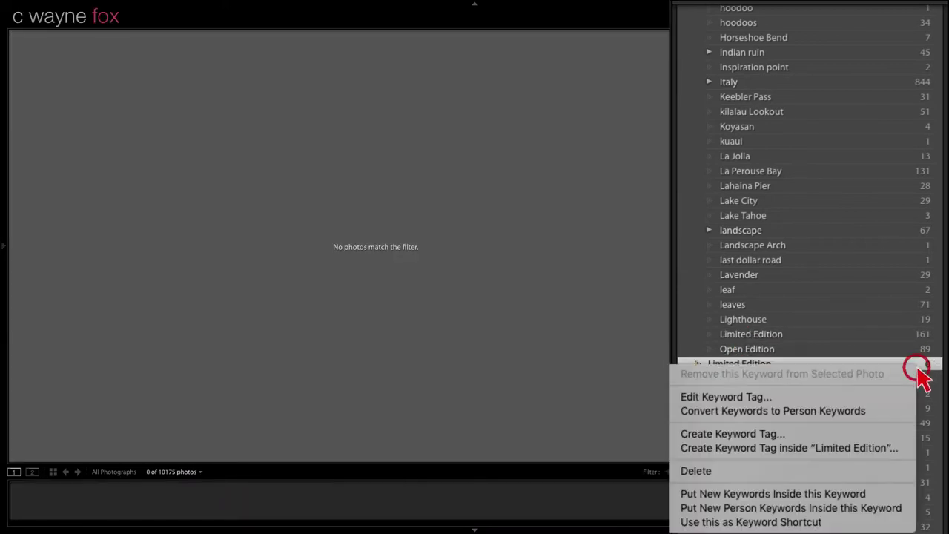
left_click(751, 472)
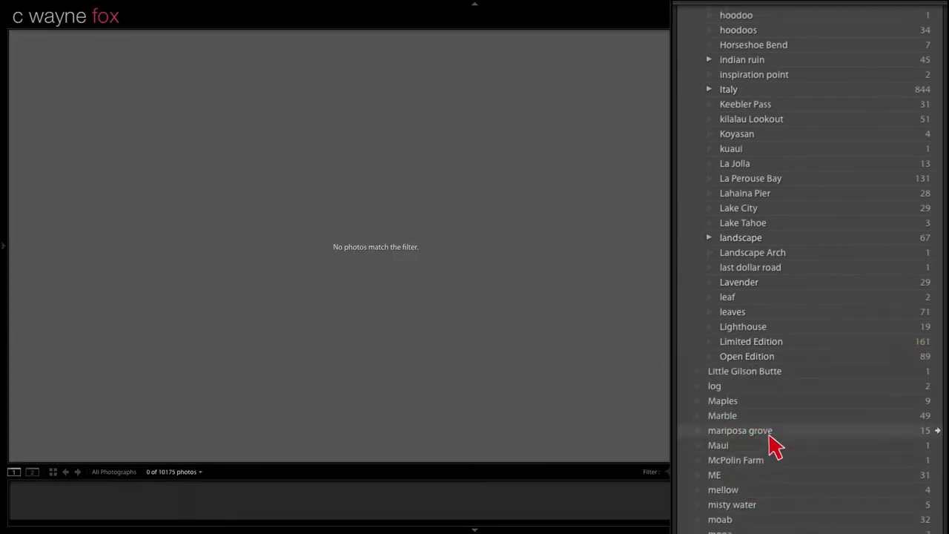
Step: Examine the existing United States keyword hierarchy, expanding its california, Colorado and Hawaii branches
scroll(746, 371, "up", 10)
scroll(746, 363, "up", 15)
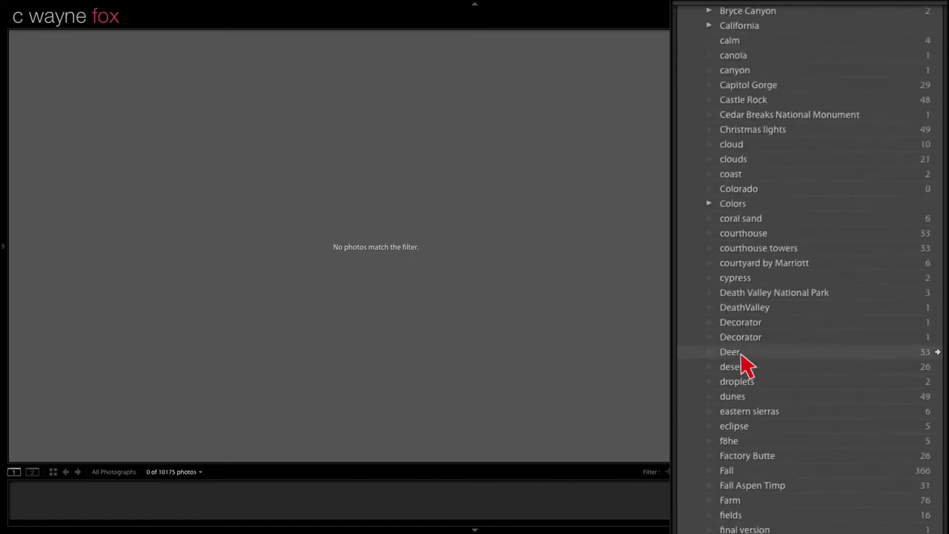
scroll(775, 256, "down", 3)
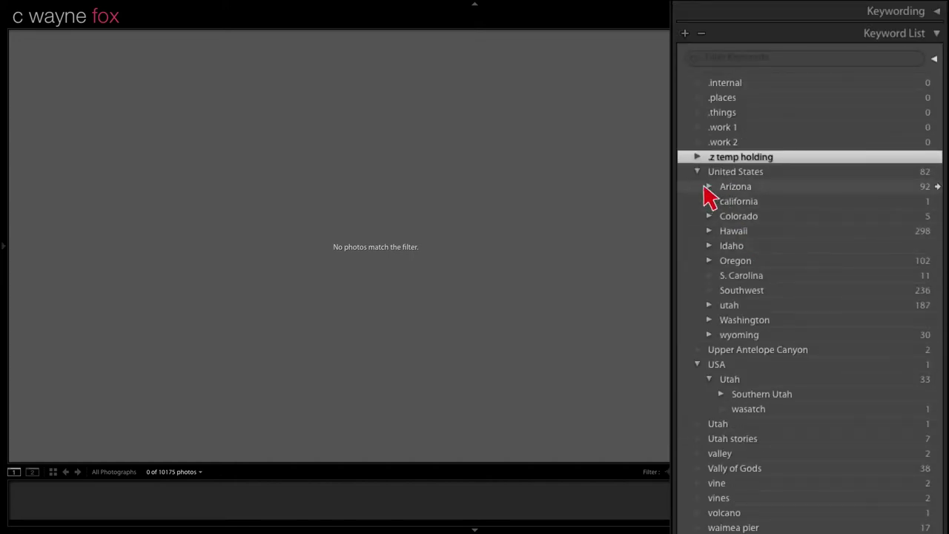
left_click(697, 171)
left_click(697, 172)
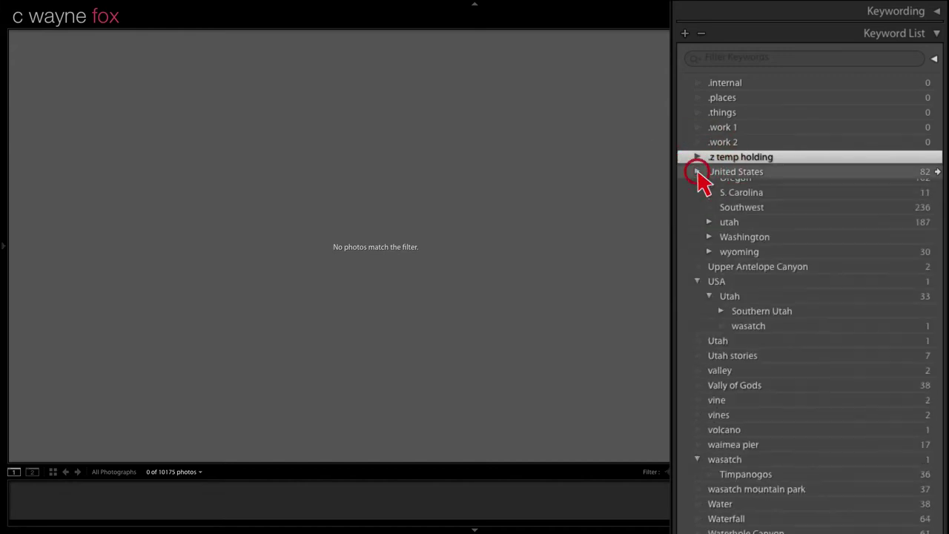
left_click(709, 216)
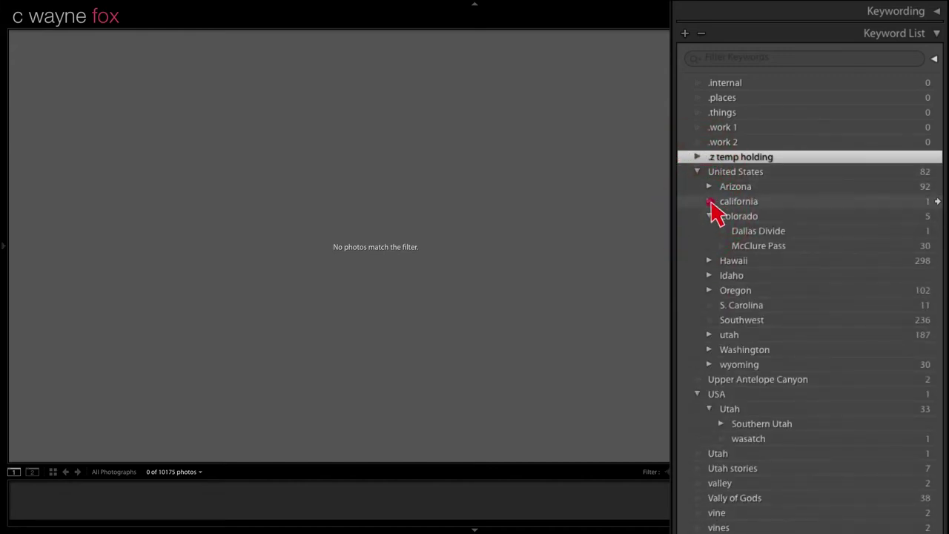
left_click(708, 201)
left_click(709, 319)
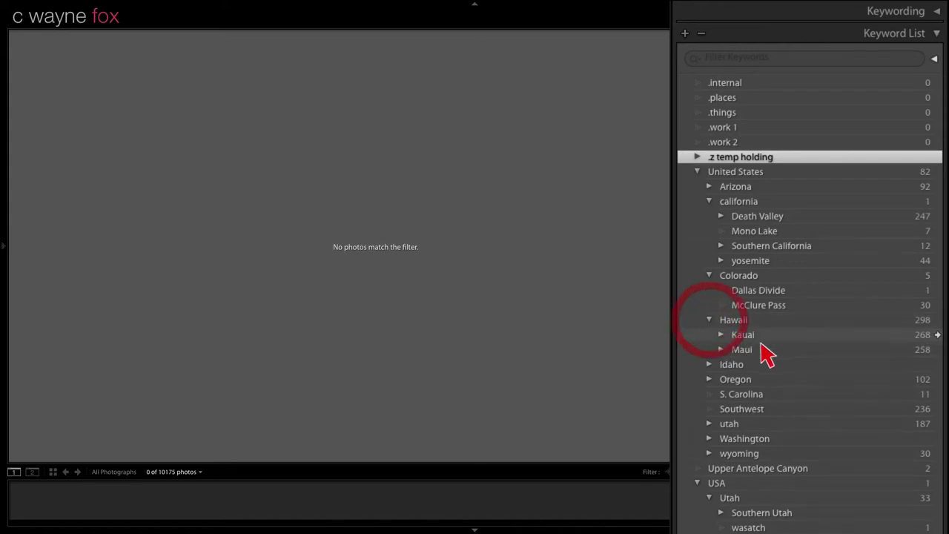
Step: Review the Maui and Oregon subkeywords, and collapse the United States hierarchy and the Utah branch under USA
left_click(721, 349)
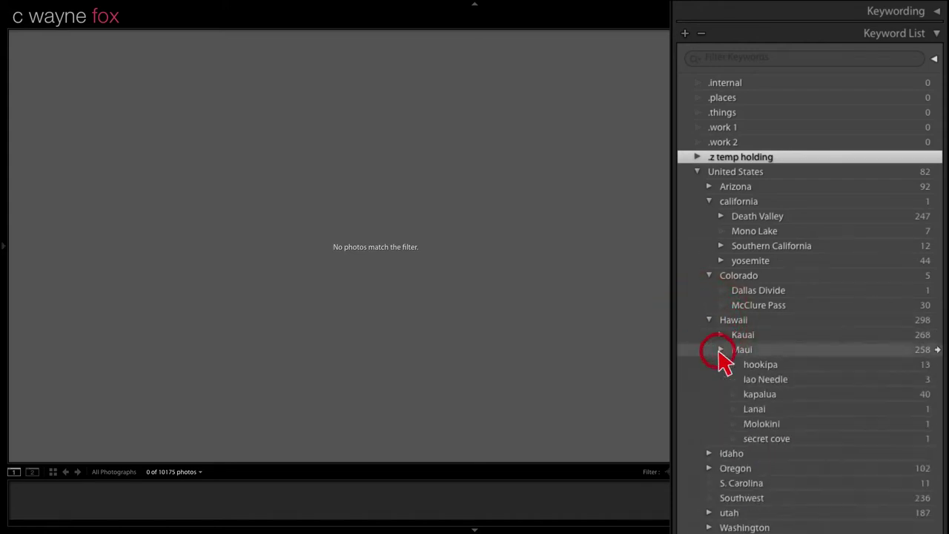
left_click(720, 349)
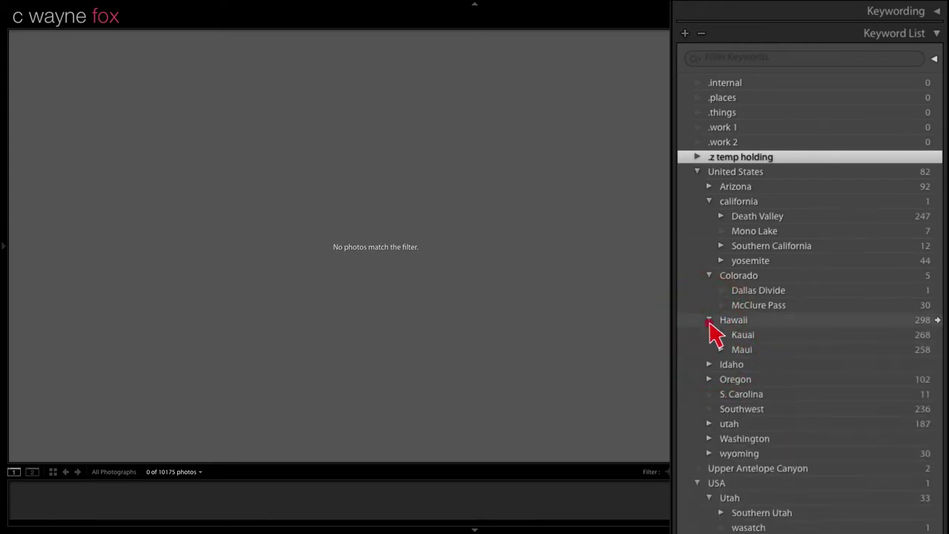
left_click(708, 320)
left_click(708, 350)
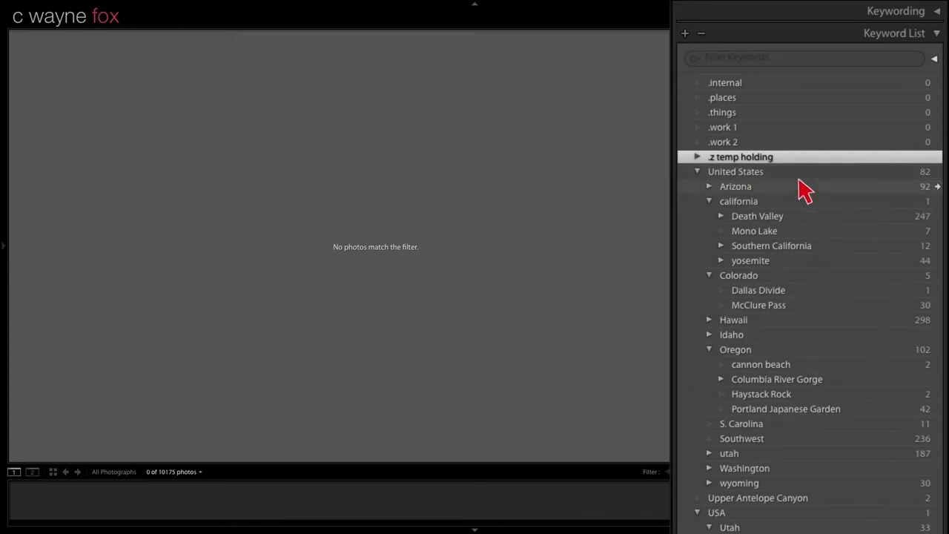
left_click(698, 172)
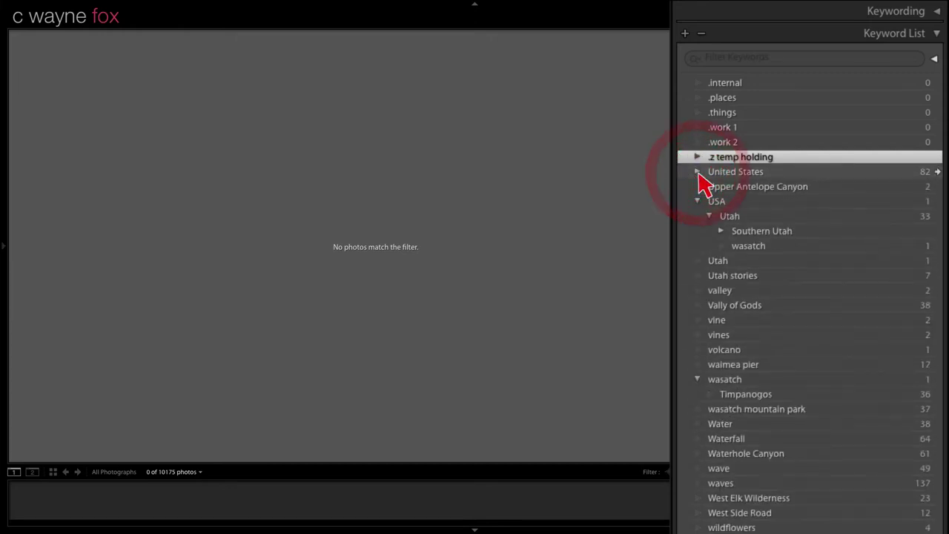
left_click(707, 217)
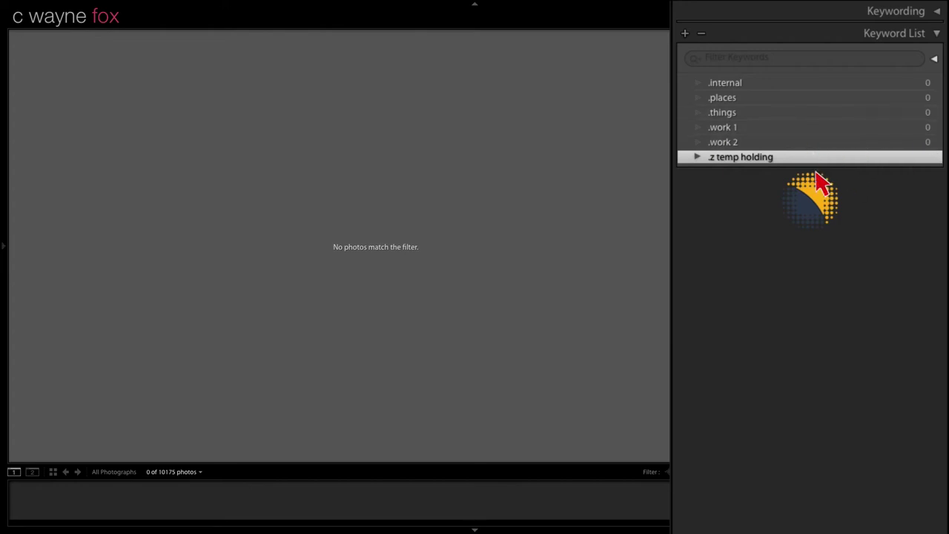
Step: Expand .z temp holding, show the photos tagged with the © VAu registration keyword and select them all
left_click(697, 158)
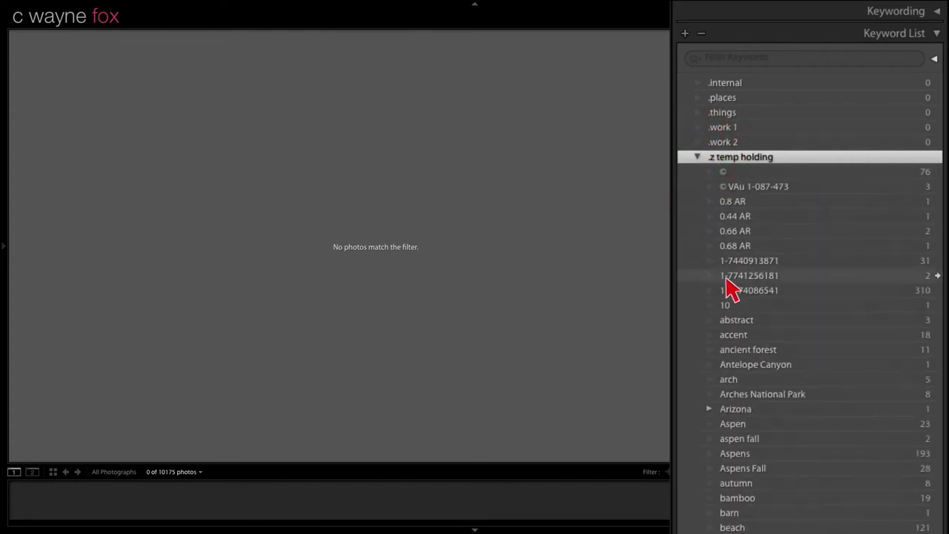
left_click(756, 175)
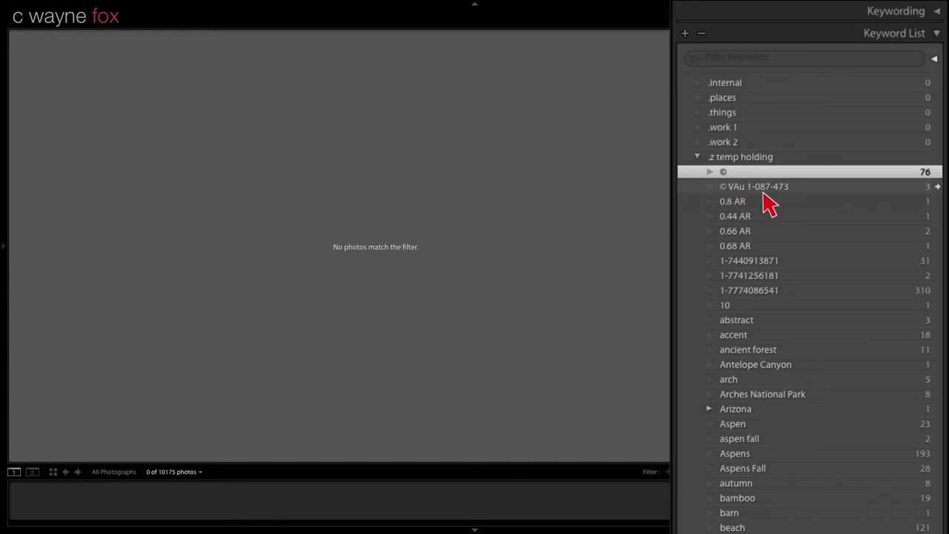
left_click(937, 187)
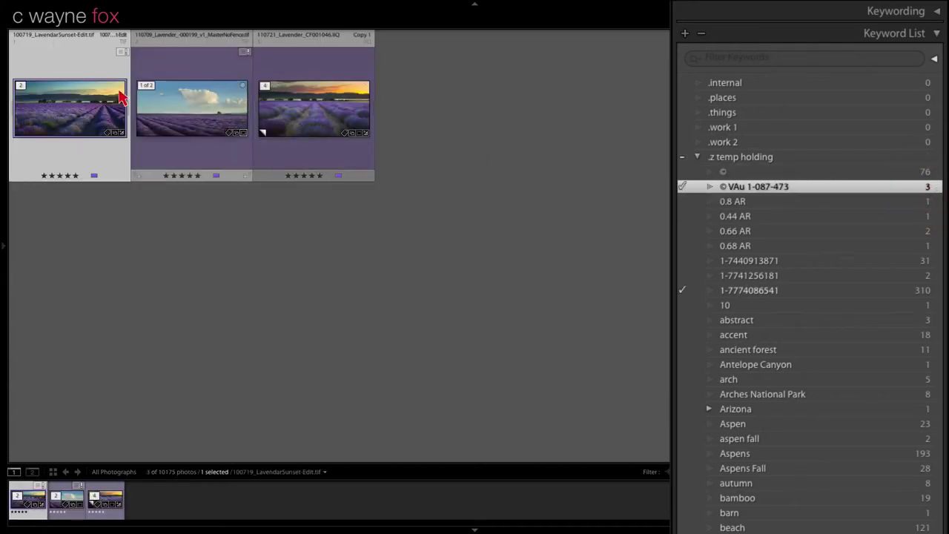
key("ctrl+a")
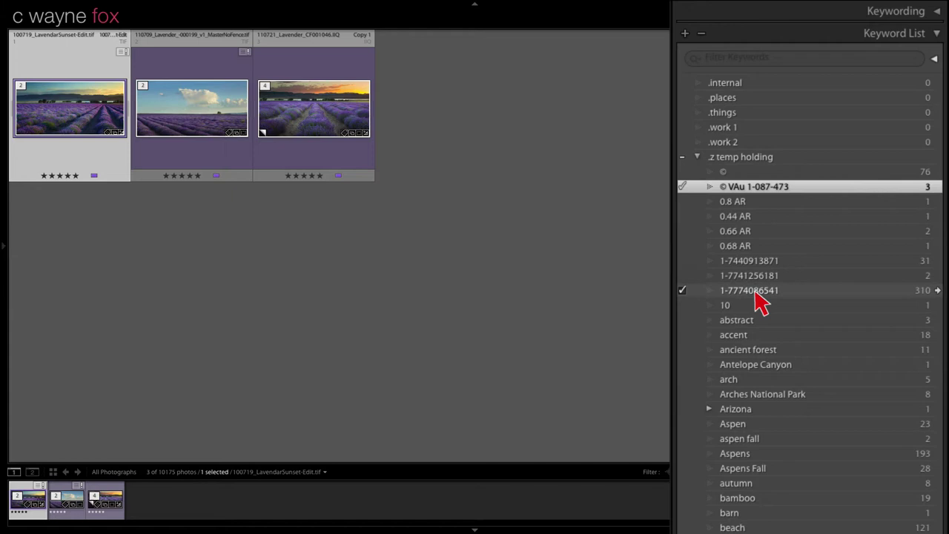
Step: Move the first nine keywords in .z temp holding, from © through the last long numeric keyword, into .internal and collapse it
left_click(739, 171)
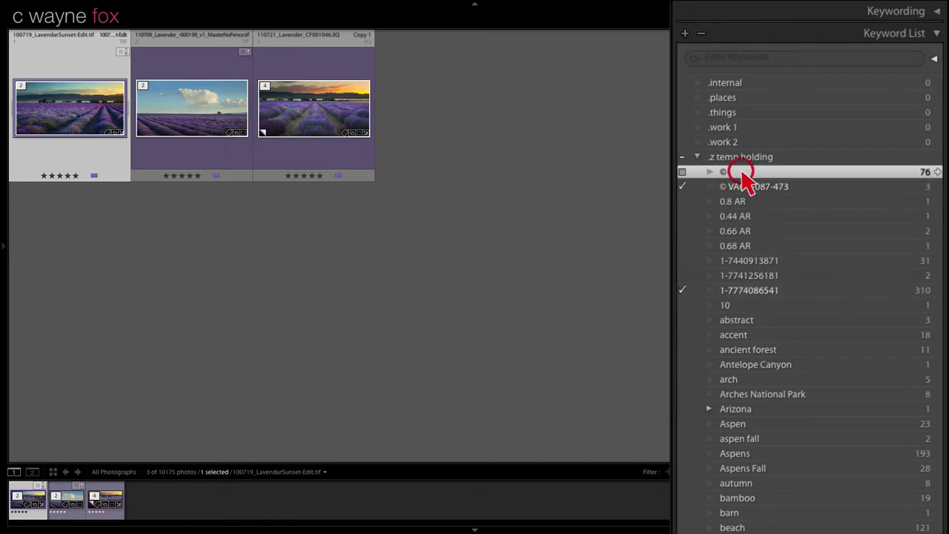
left_click(760, 291, "shift")
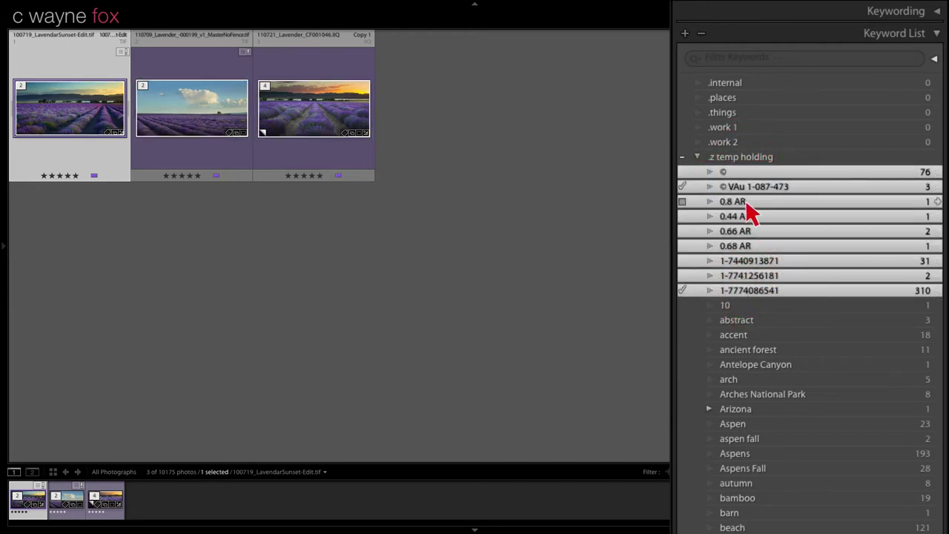
left_click_drag(735, 172, 737, 84)
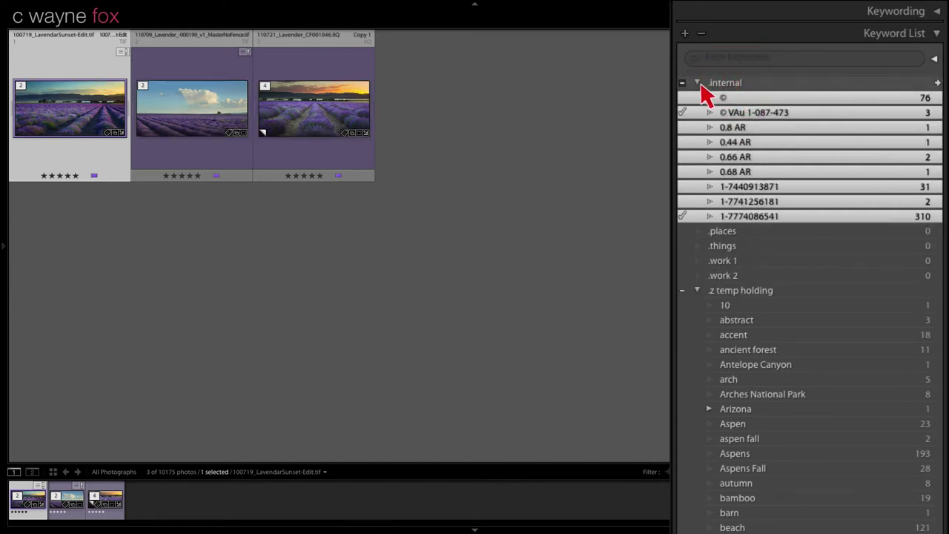
left_click(698, 83)
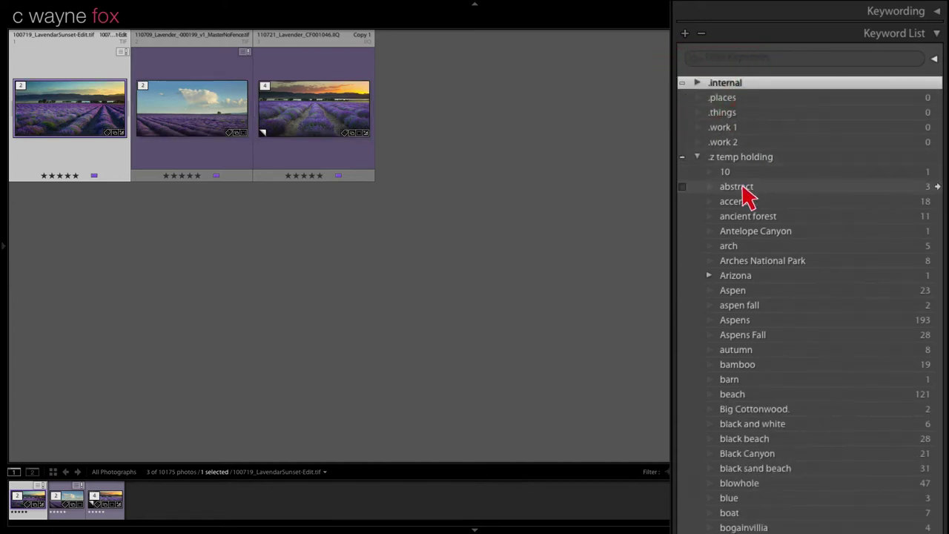
Step: Move the United States keyword with its state subkeywords from .z temp holding into .work 1, and collapse .z temp holding
left_click(750, 233)
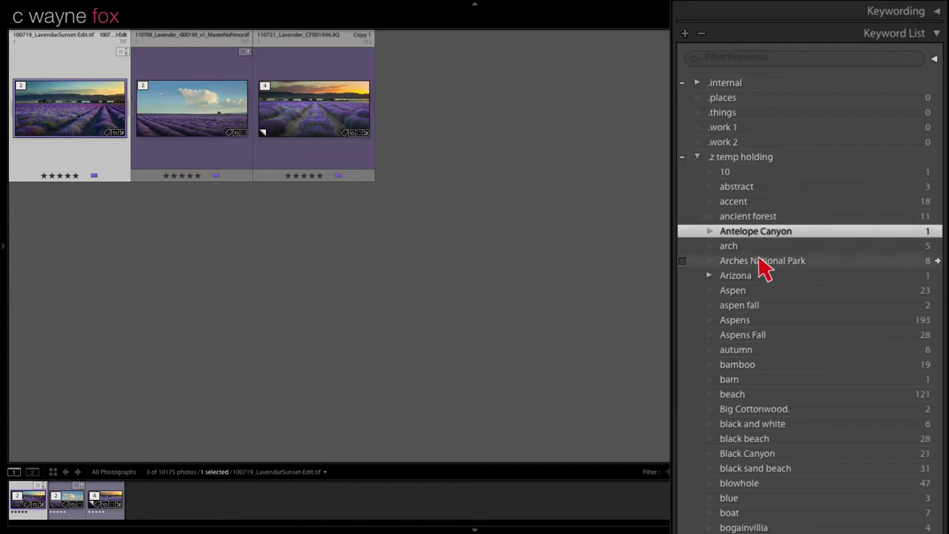
scroll(787, 305, "down", 5)
scroll(795, 318, "down", 20)
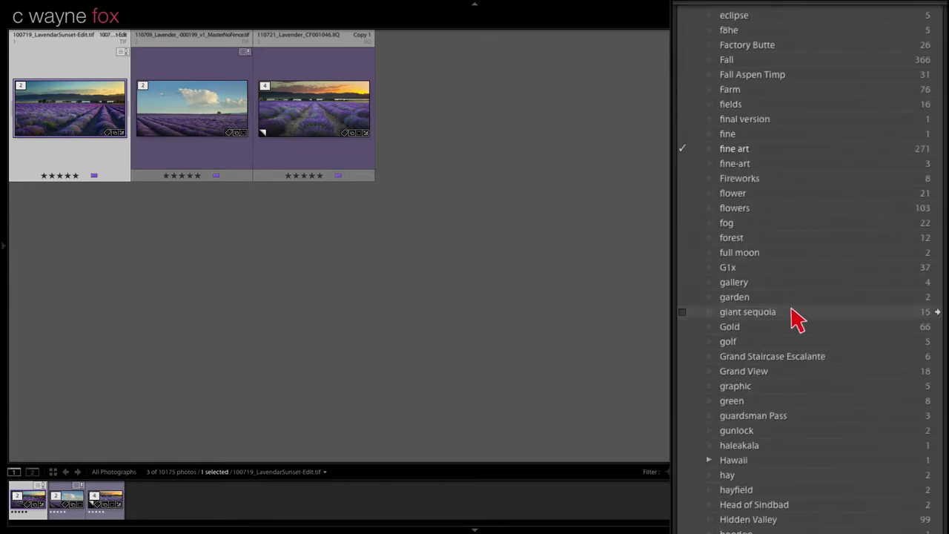
scroll(795, 319, "down", 20)
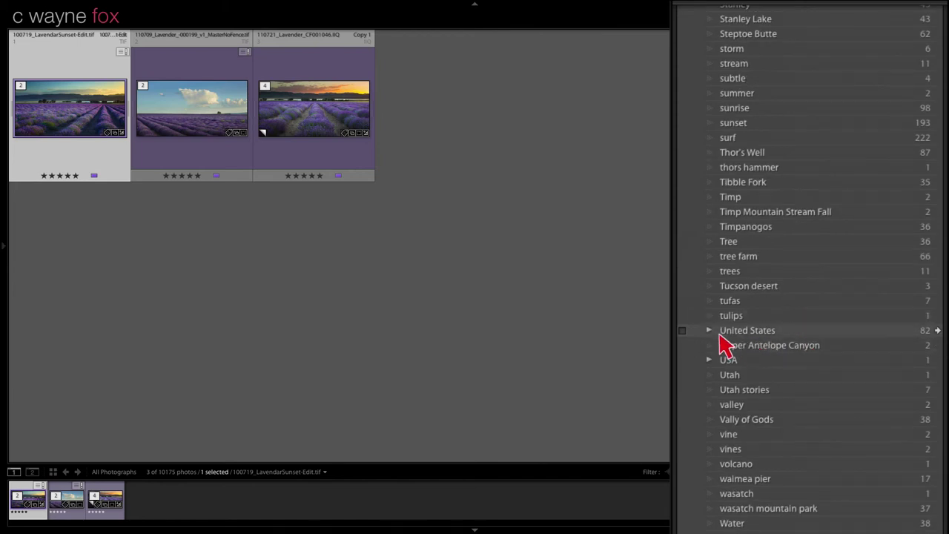
left_click(709, 331)
left_click(709, 331)
left_click(745, 338)
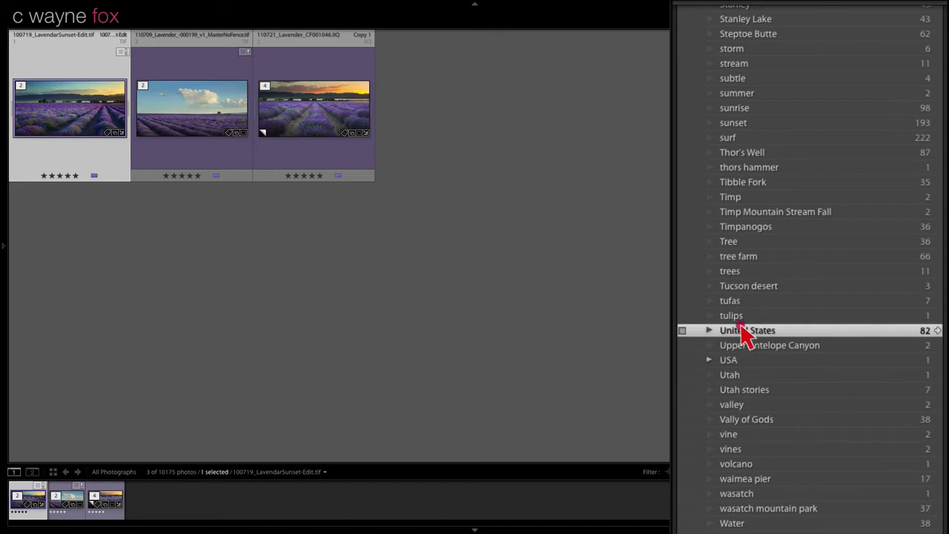
scroll(720, 10, "up", 3)
scroll(725, 11, "up", 20)
scroll(725, 10, "up", 20)
scroll(725, 11, "up", 20)
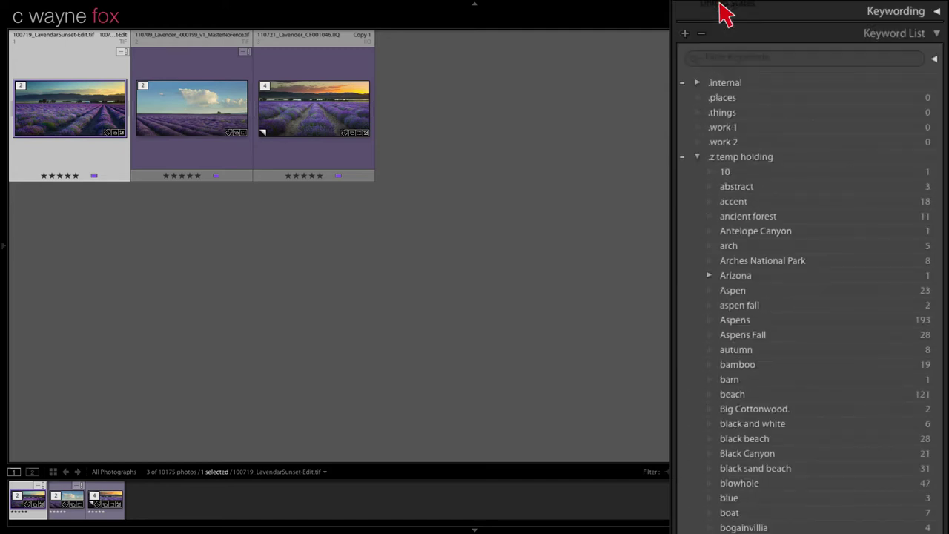
left_click(756, 127)
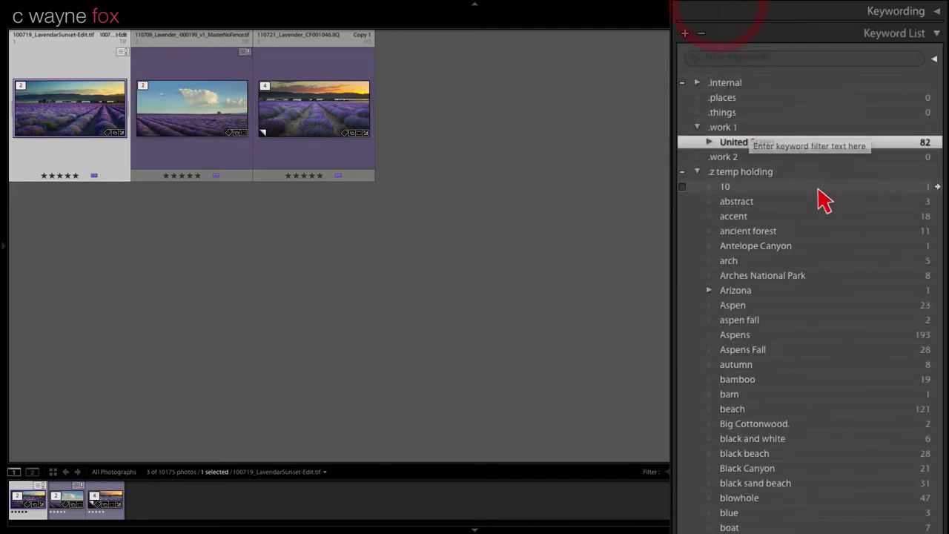
left_click(697, 172)
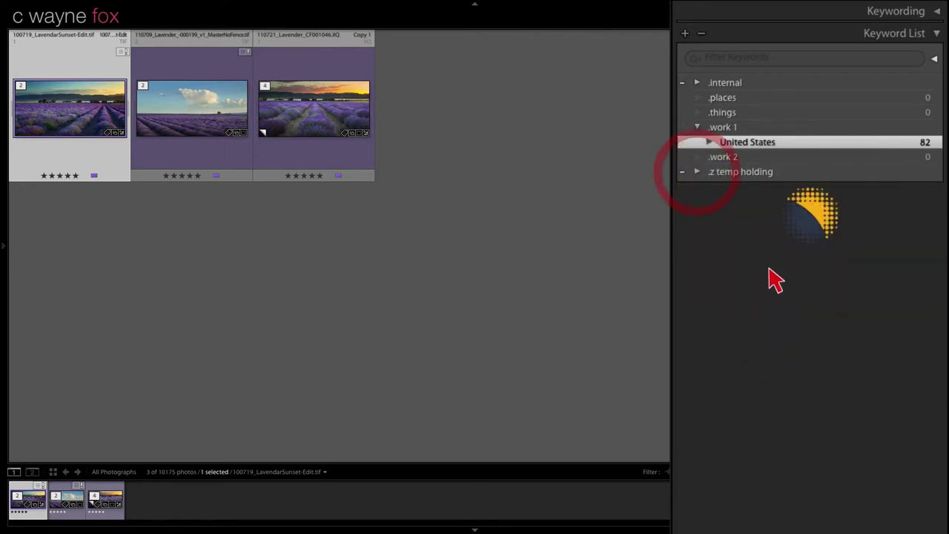
Step: Show the photos tagged palouse under United States > Washington and select the photo 130605_palouse-003907_v1-Edit-Edit_ZF.jpg
left_click(709, 142)
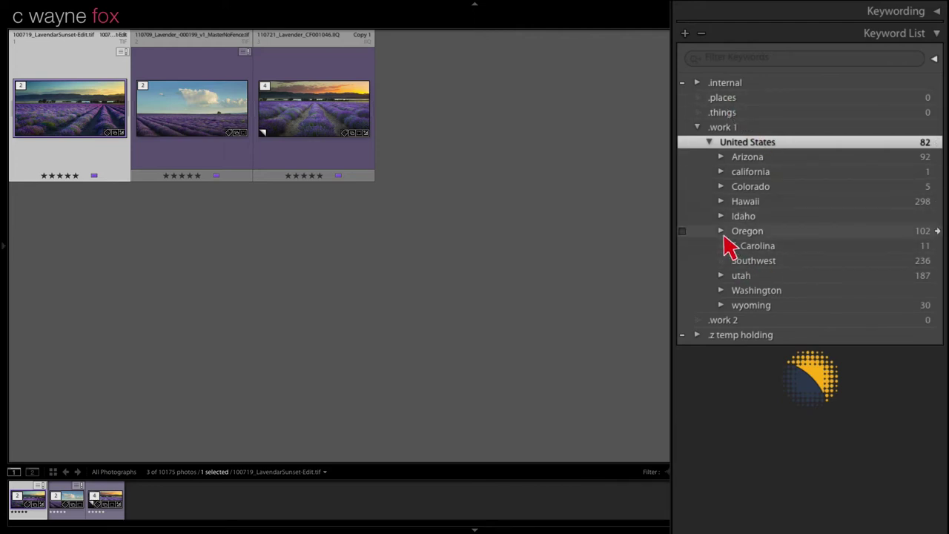
left_click(721, 291)
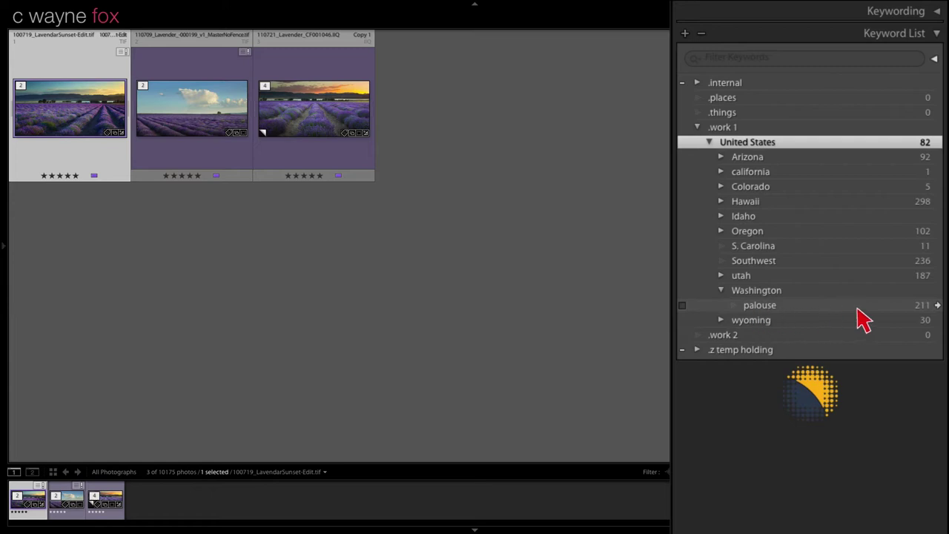
left_click(938, 306)
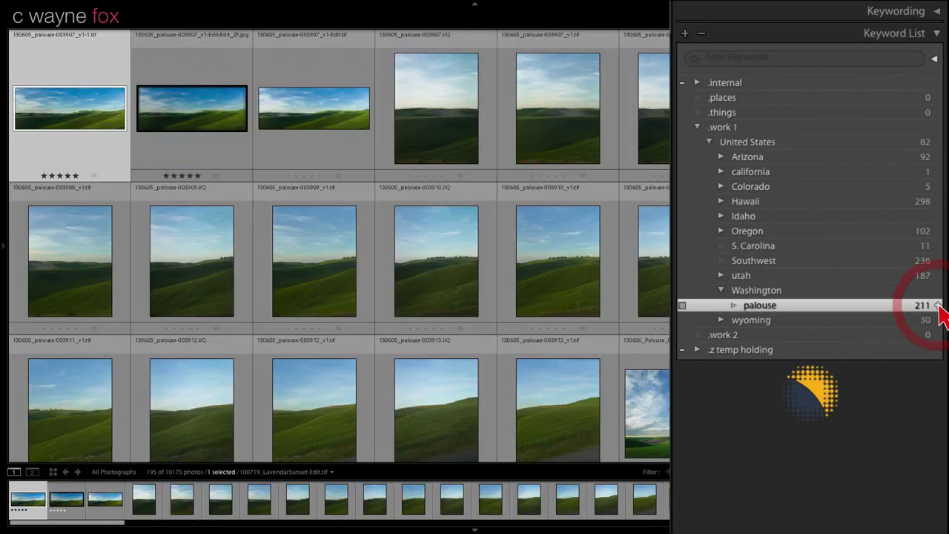
left_click(197, 108)
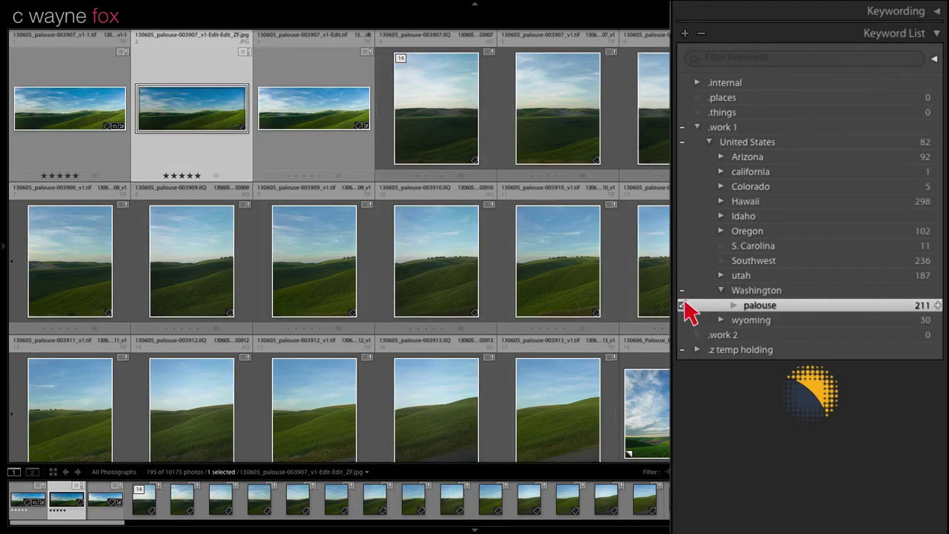
Step: Display the selected palouse photo's keyword tags as Will Export to check its exported keywords, and hide the keywording details again
left_click(935, 12)
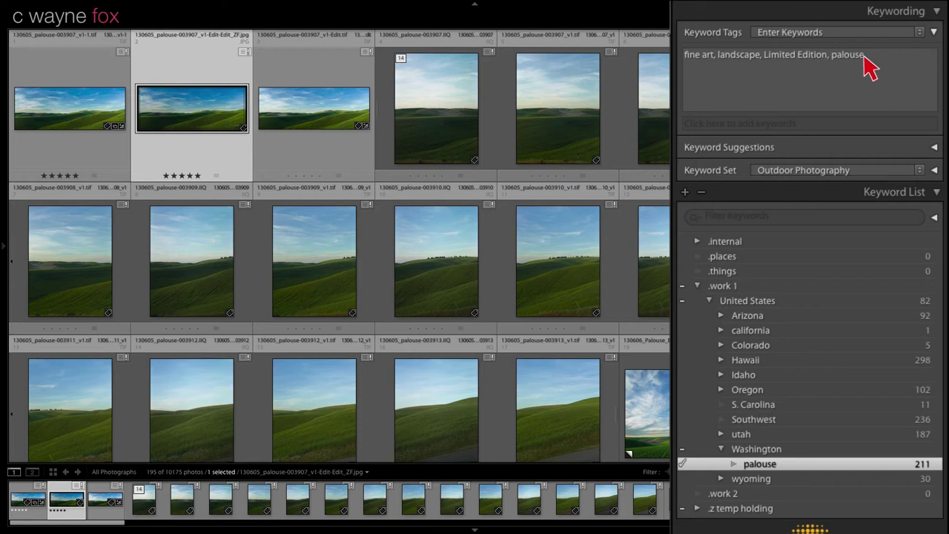
left_click(823, 34)
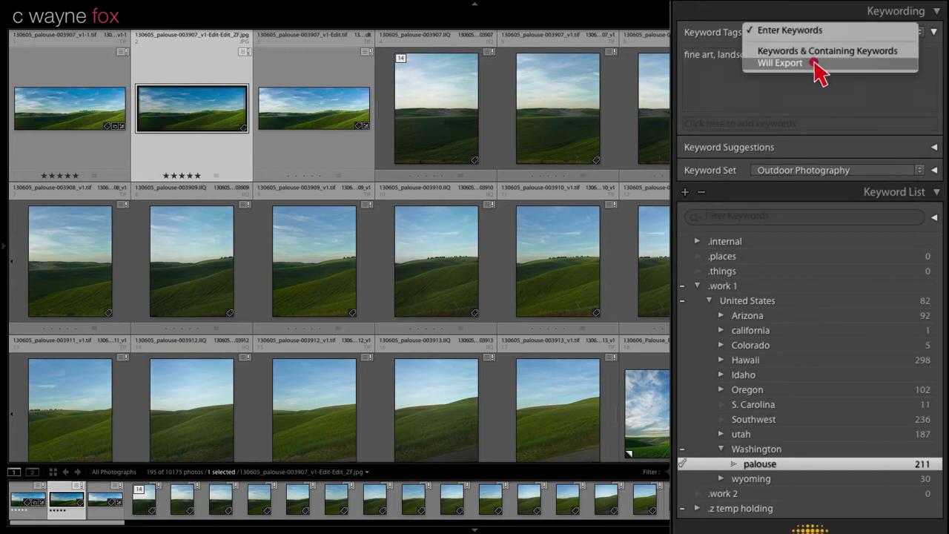
left_click(814, 82)
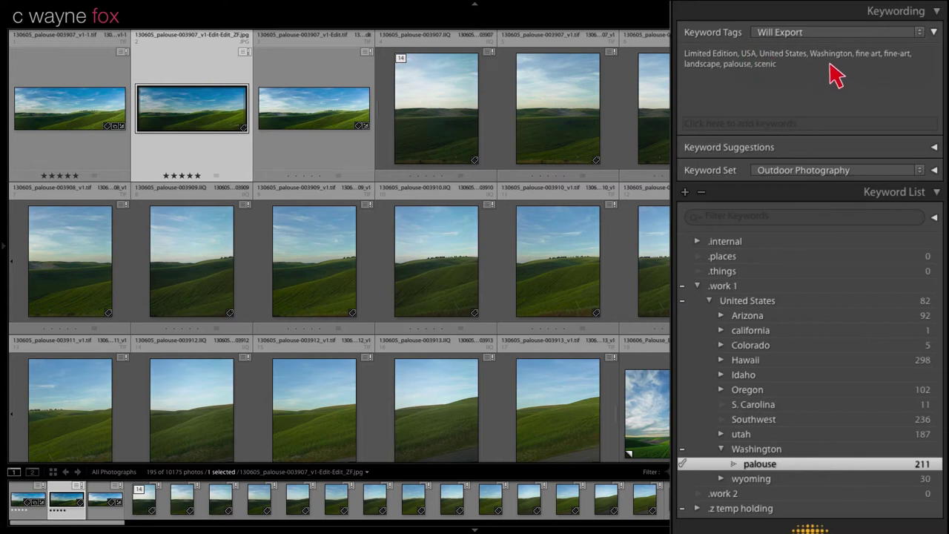
left_click(936, 11)
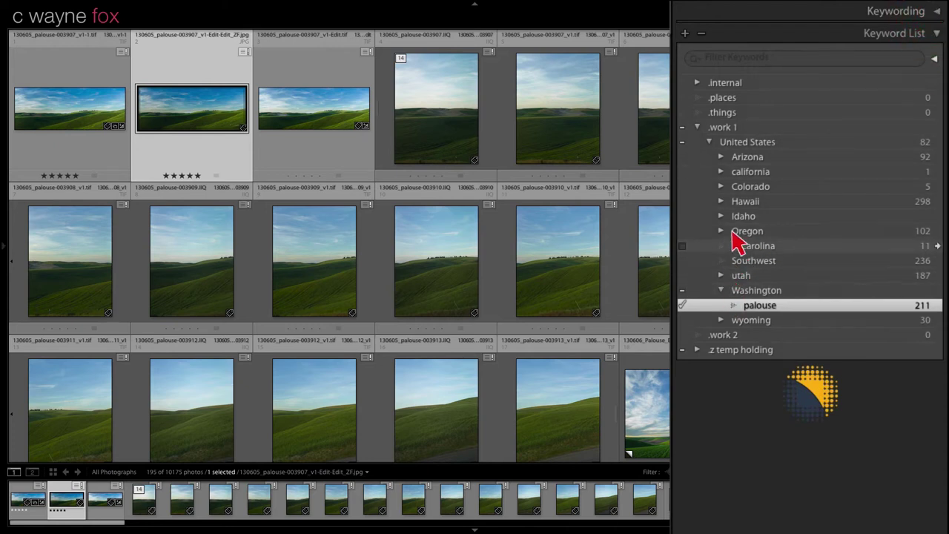
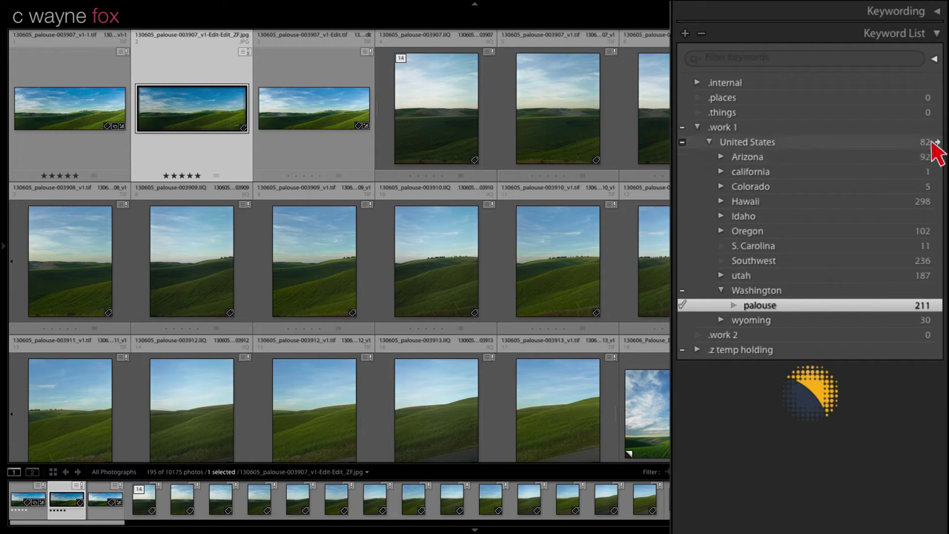
Step: Try to move the state keywords from Arizona through wyoming out of United States directly into .work 1, and undo the move
left_click(775, 157)
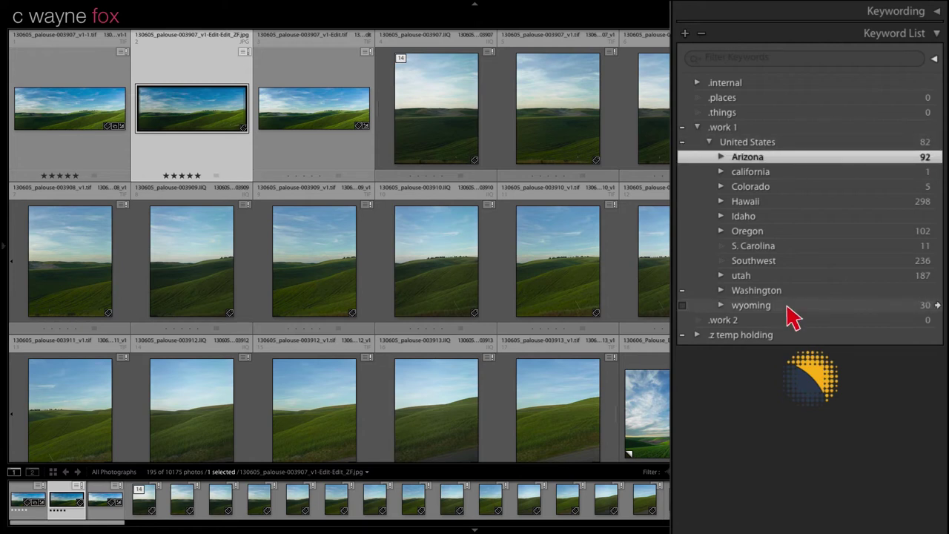
left_click(770, 306, "shift")
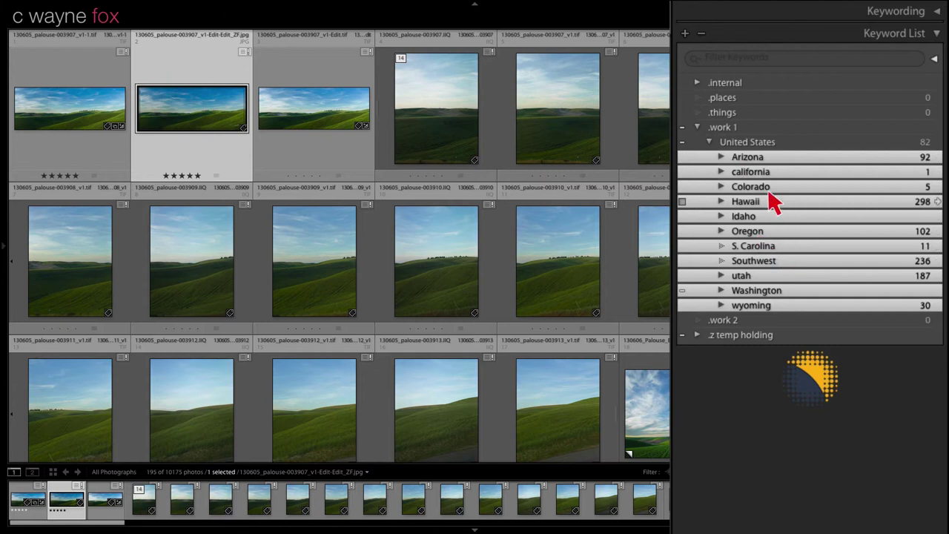
left_click_drag(759, 183, 730, 133)
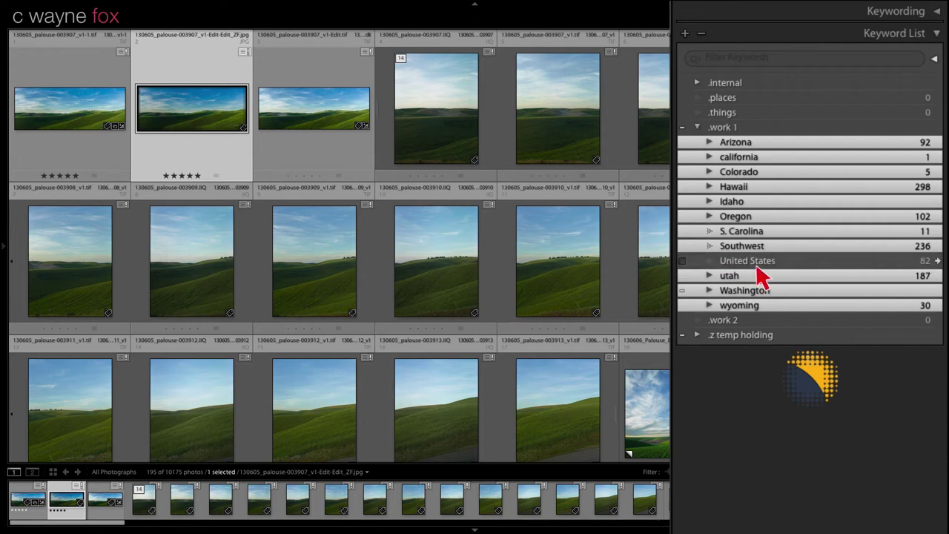
key("ctrl+z")
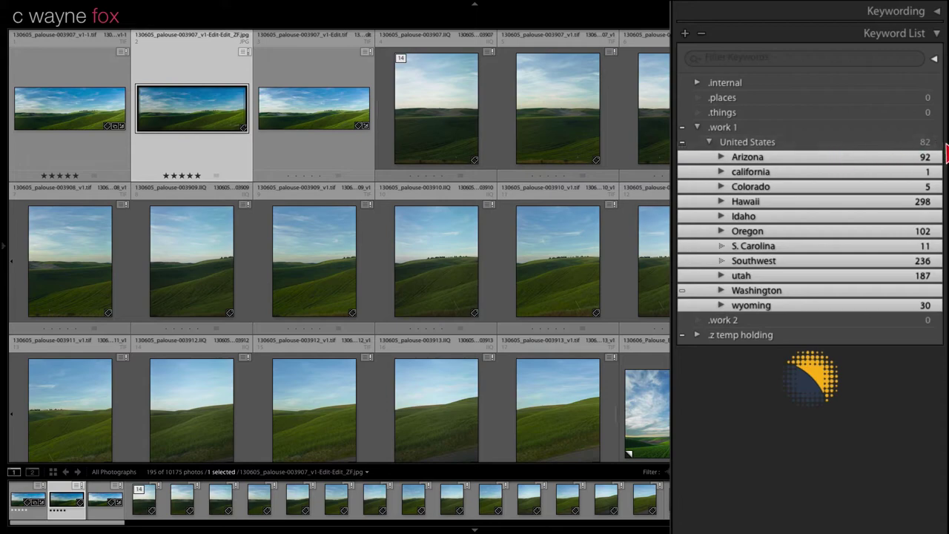
Step: Show all photos with the United States keyword and look through the resulting grid
left_click(938, 142)
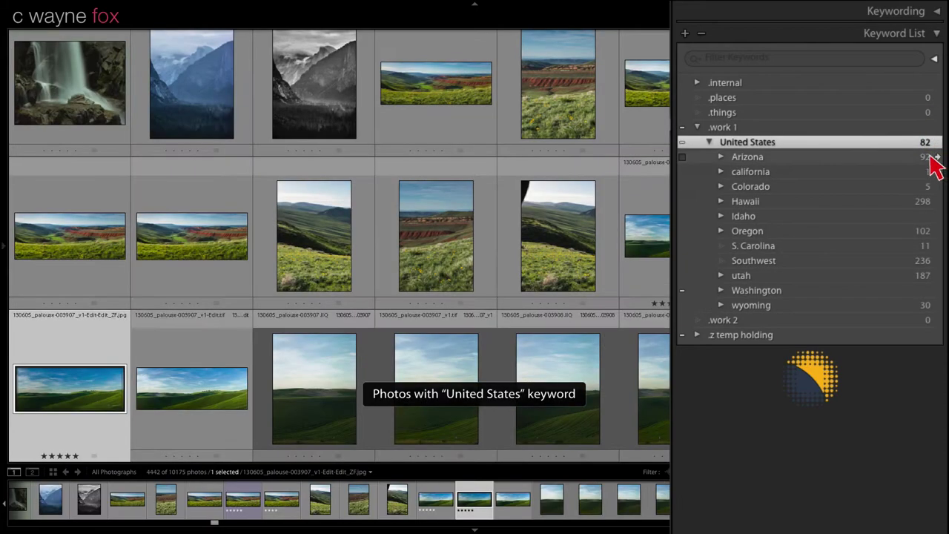
scroll(619, 241, "down", 10)
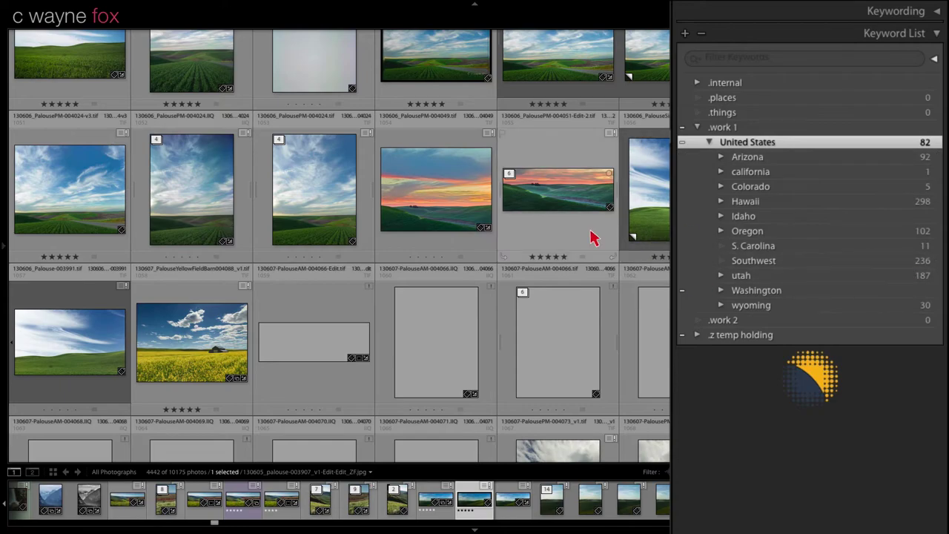
scroll(593, 237, "down", 15)
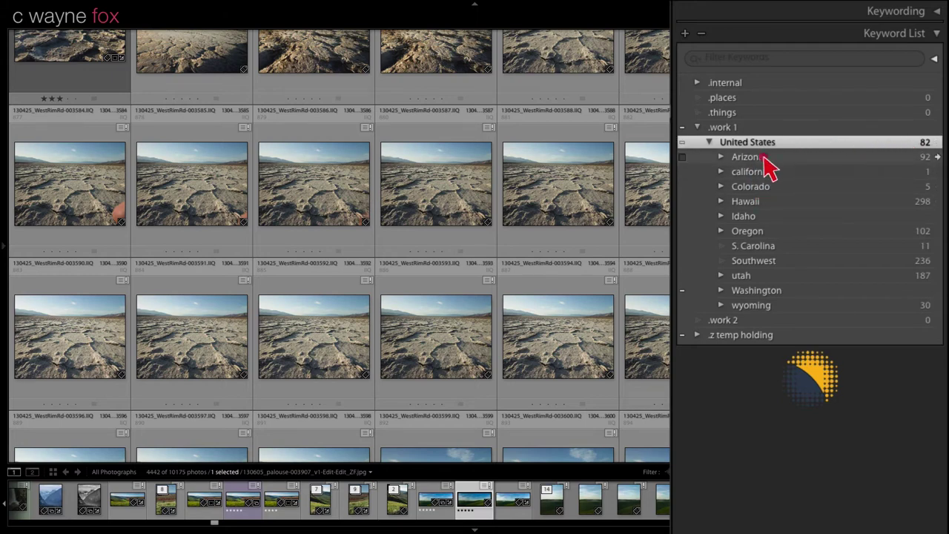
Step: Move the keywords from Arizona through wyoming out of United States so they sit directly under .work 1
left_click(764, 158)
left_click(763, 306, "shift")
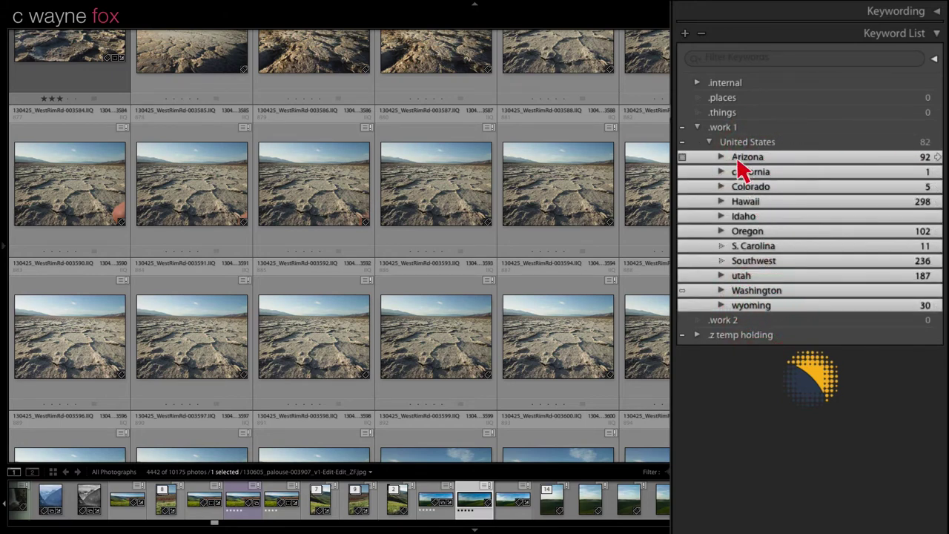
left_click_drag(739, 159, 726, 134)
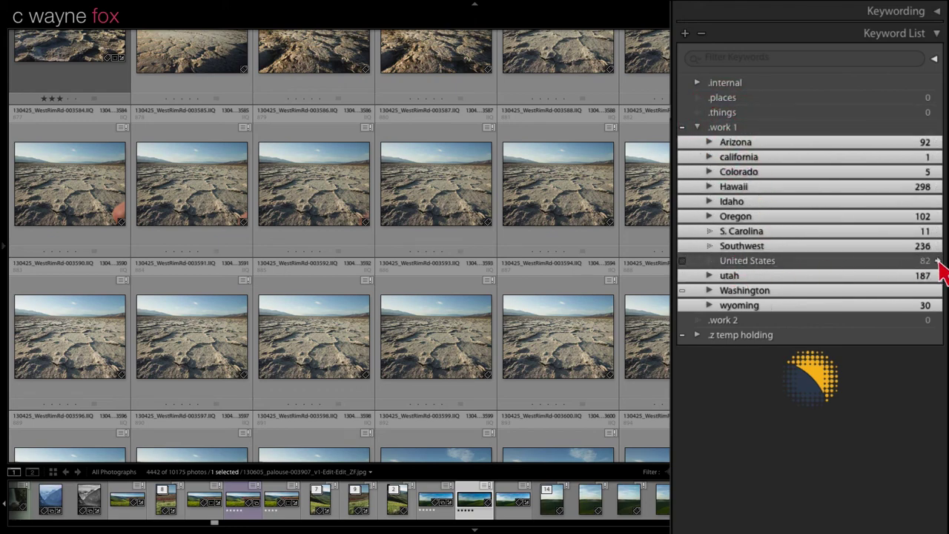
Step: Show the photos tagged only with United States, check the first photo's subkeywords under Hawaii > Kauai, and collapse .work 1
left_click(938, 261)
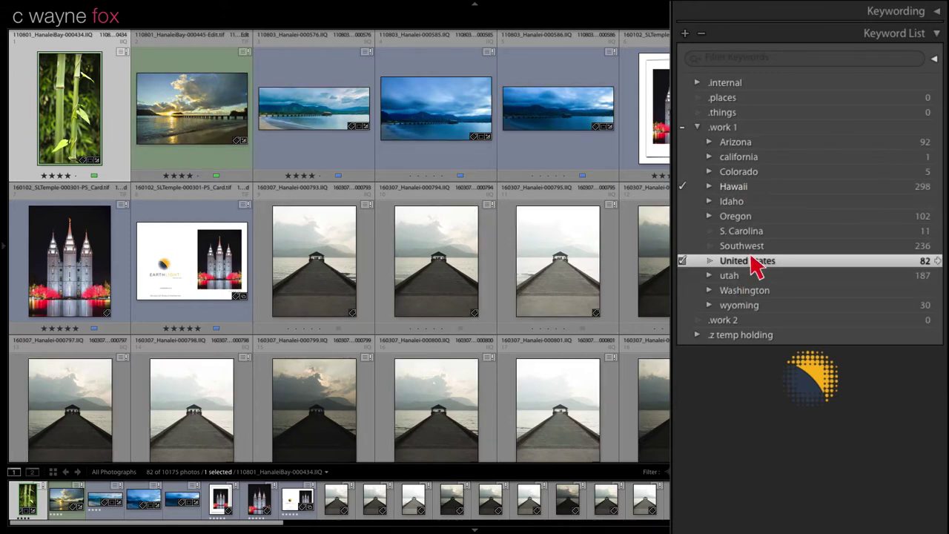
left_click(708, 186)
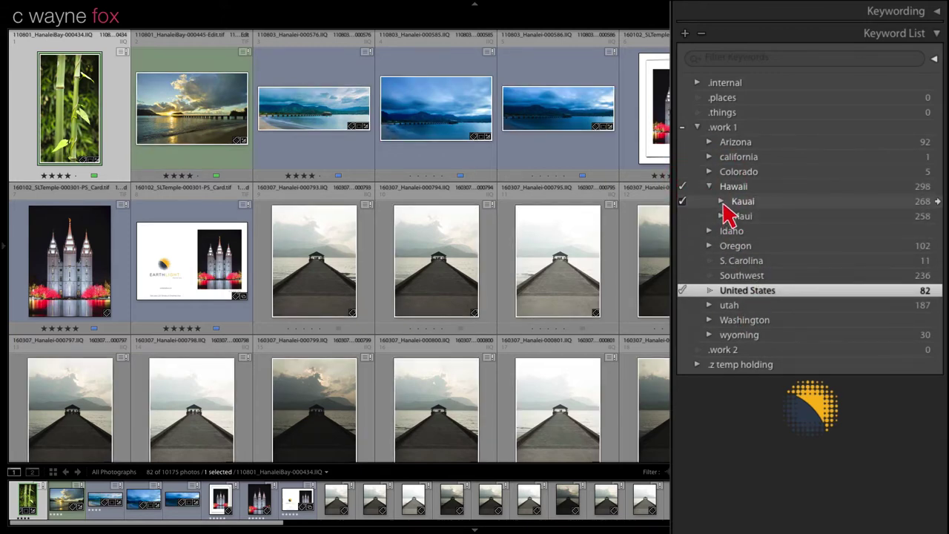
left_click(721, 201)
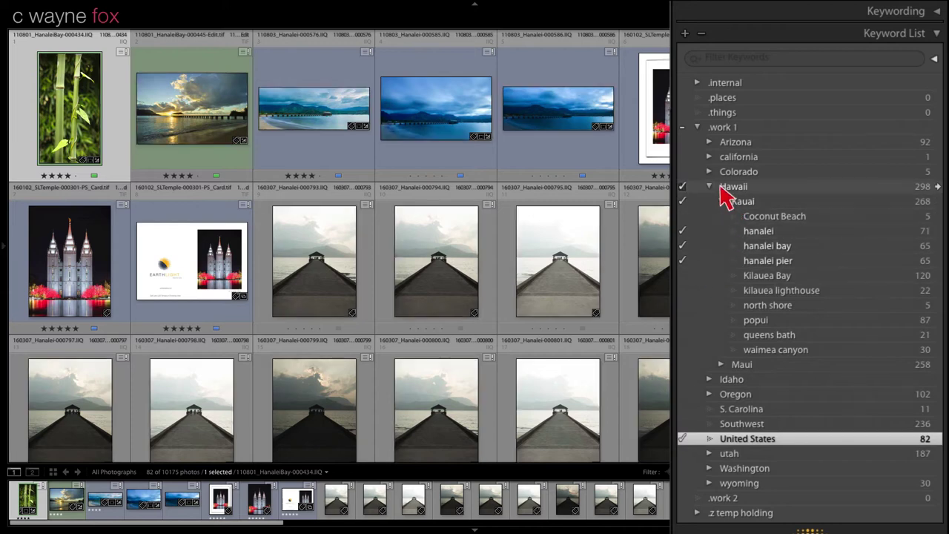
left_click(709, 186)
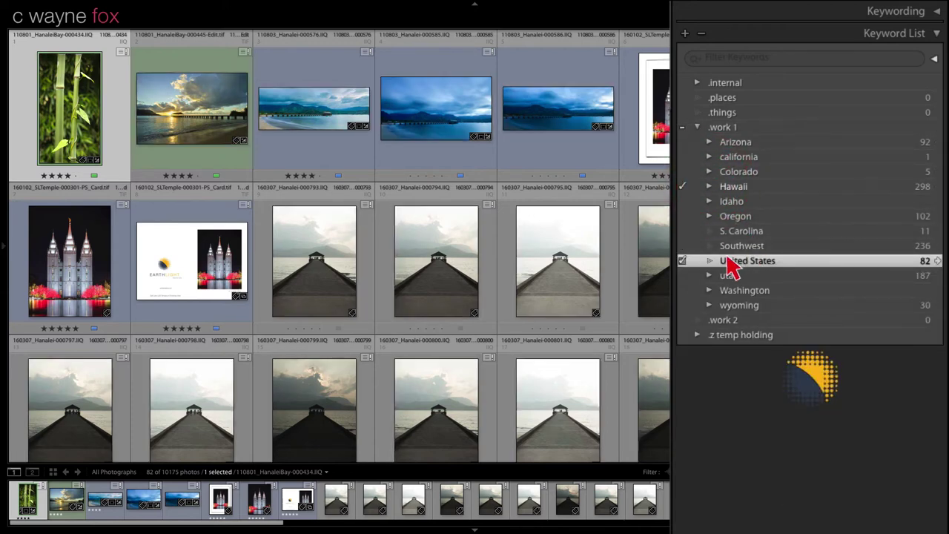
left_click(697, 126)
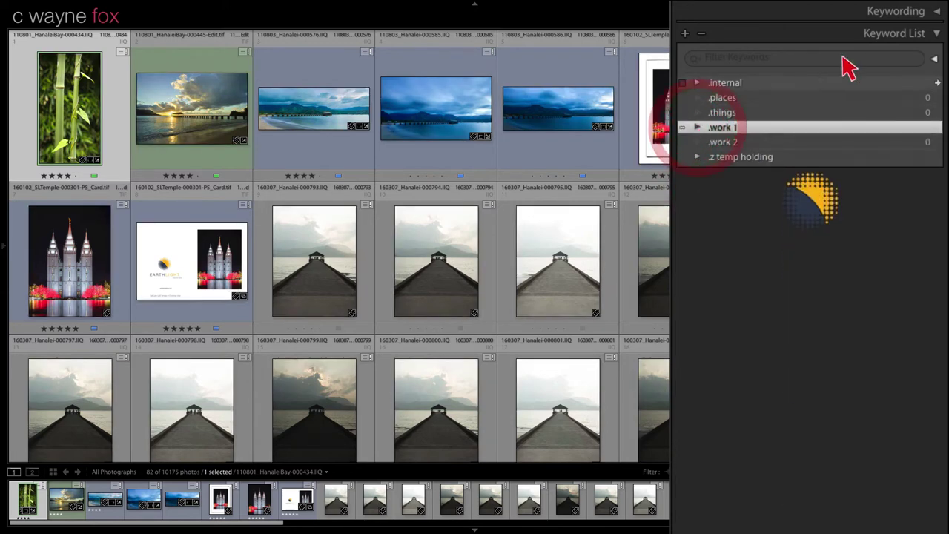
Step: Display the keyword tags of the bamboo photo 110801_HanaleiBay-000434.IIQ as Will Export to check what it exports
left_click(938, 13)
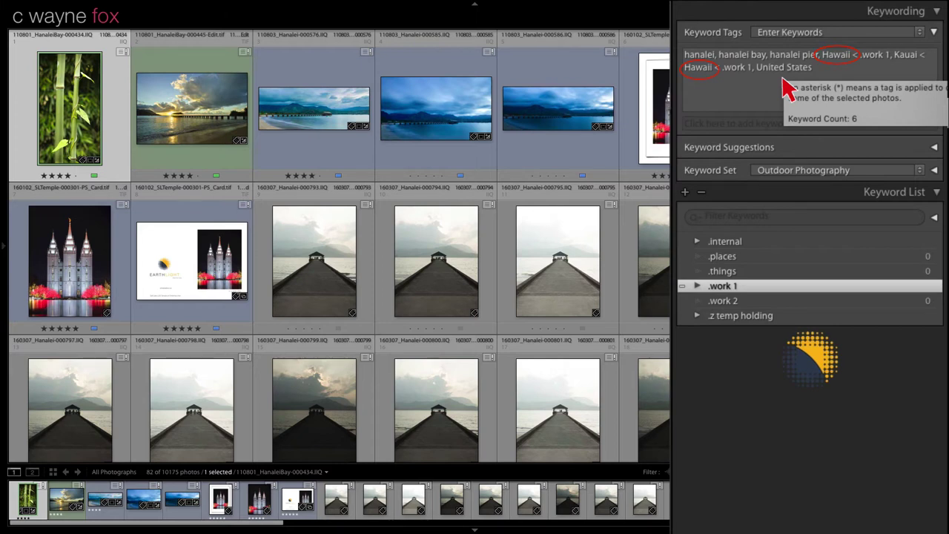
left_click(812, 32)
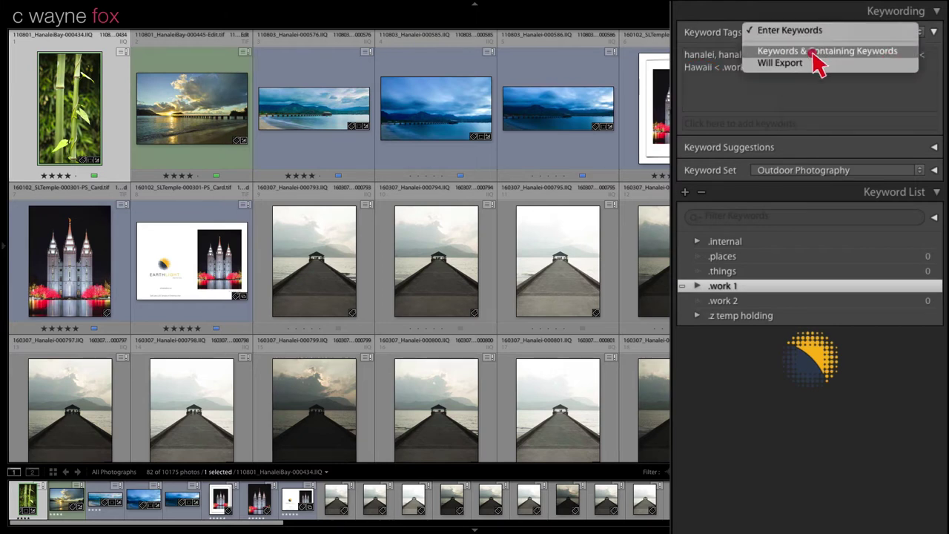
left_click(809, 66)
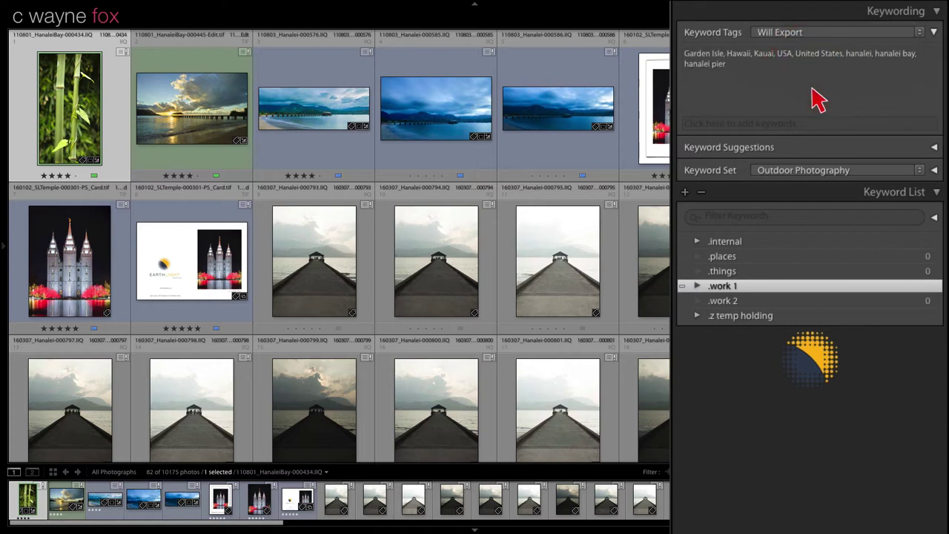
left_click(83, 108)
Step: Remove the utah and United States keywords under .work 1 from the framed and the wide card-layout Salt Lake temple photos
left_click(696, 286)
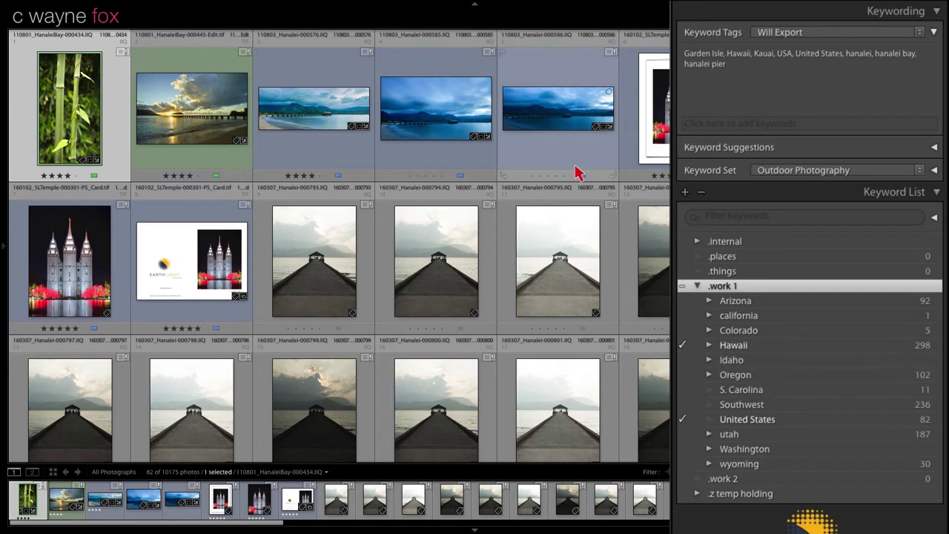
left_click(656, 129)
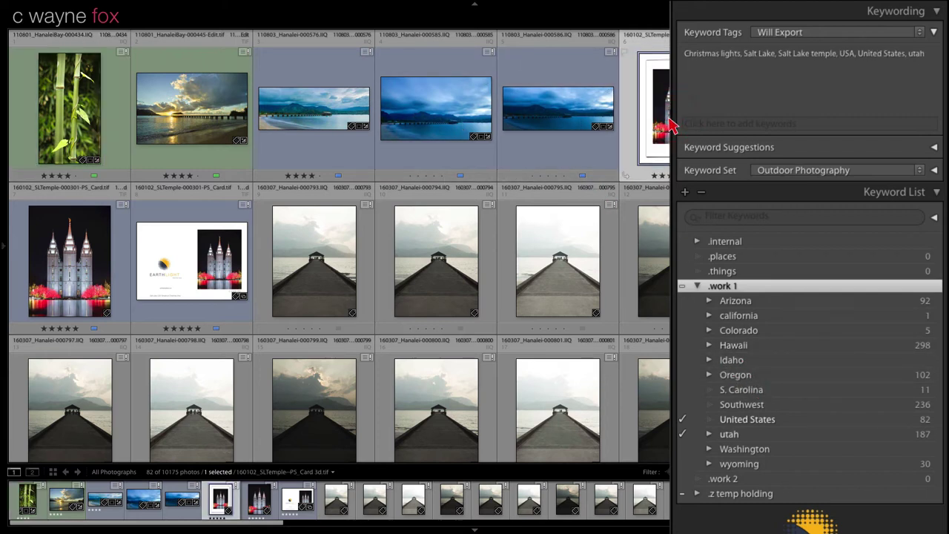
left_click(212, 239)
left_click(194, 256, "ctrl")
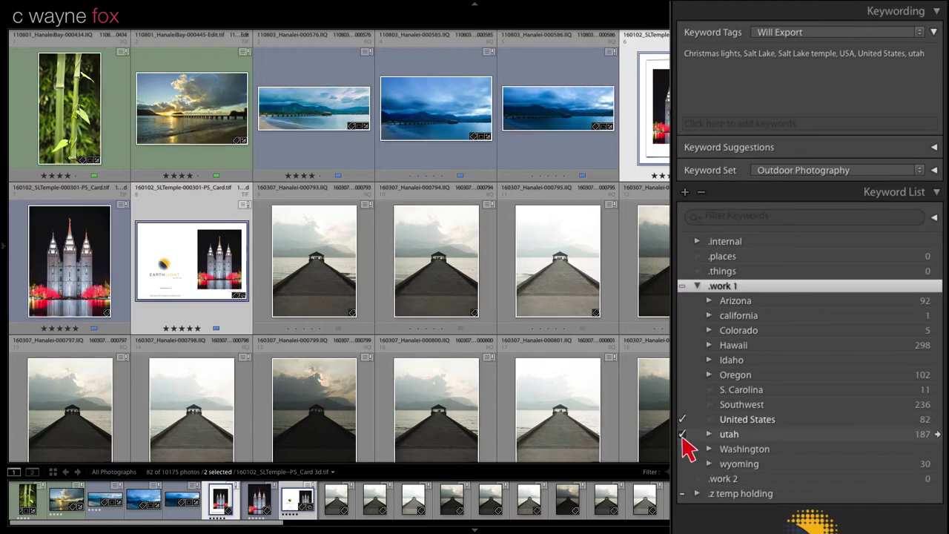
left_click(682, 435)
left_click(683, 434)
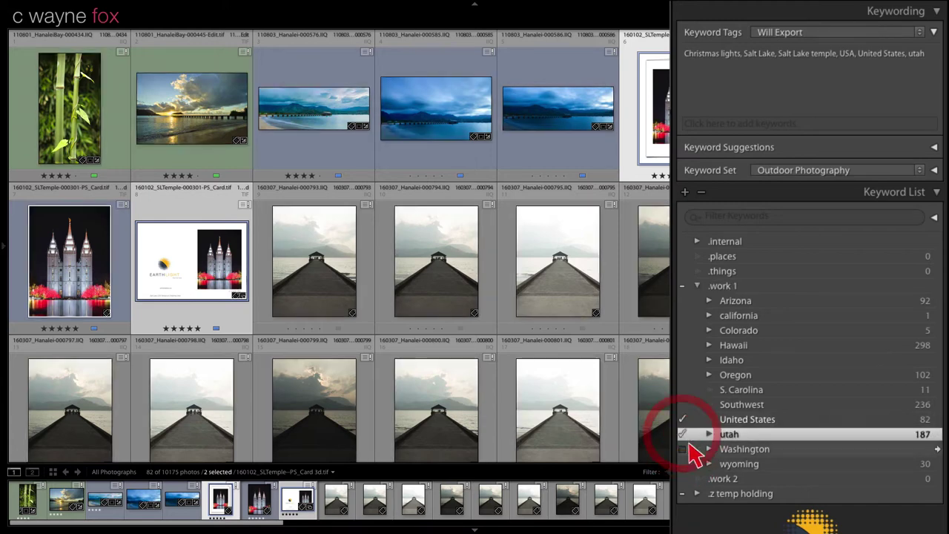
left_click(685, 435)
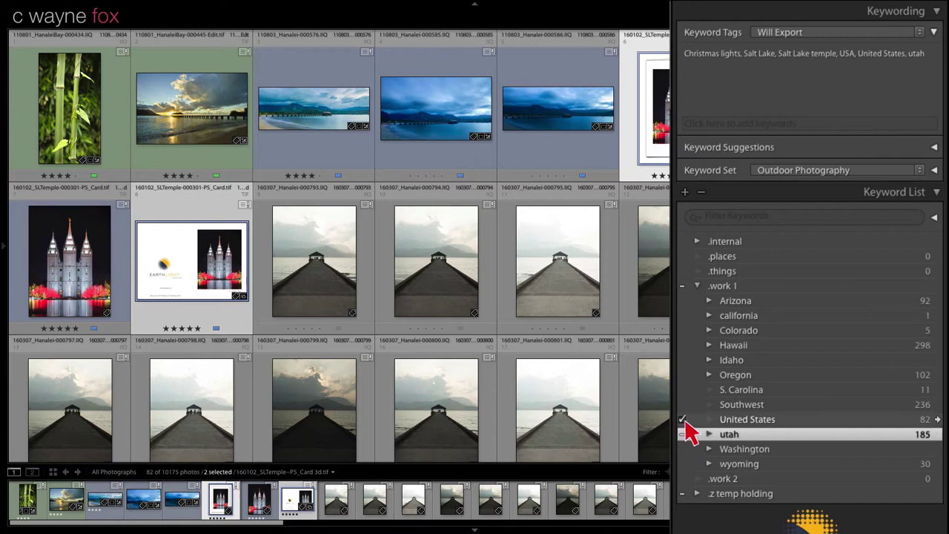
left_click(683, 420)
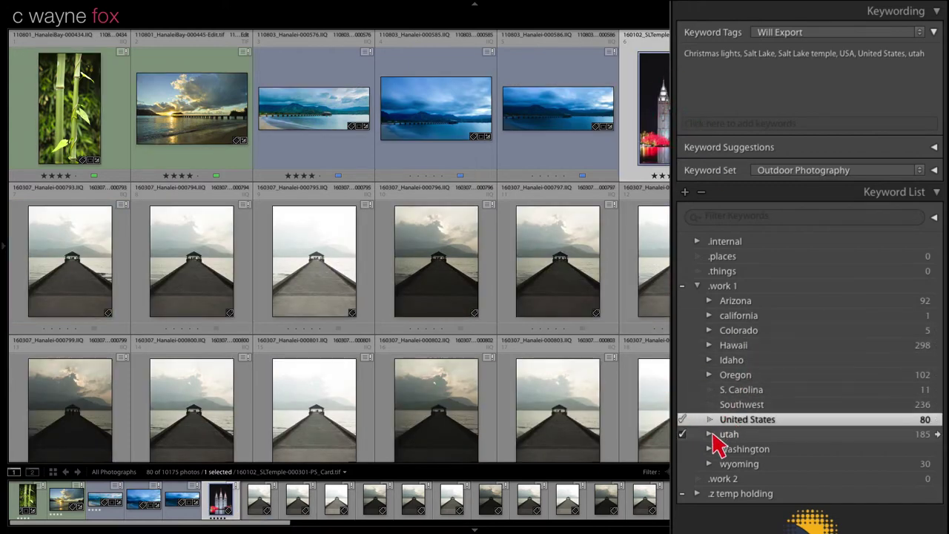
Step: Remove the Salt Lake keyword under utah from the remaining Salt Lake temple photo, keeping Salt Lake temple assigned
left_click(708, 434)
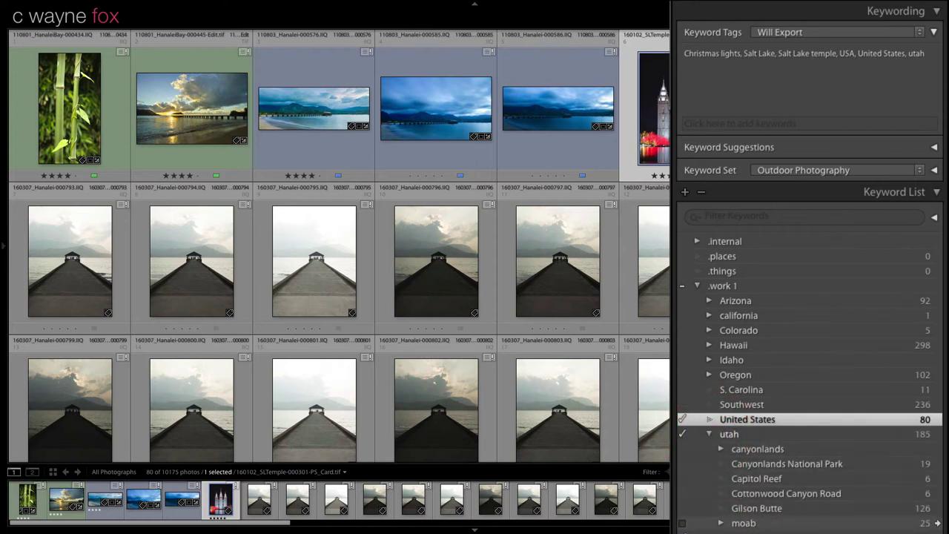
scroll(726, 417, "down", 2)
left_click(722, 420)
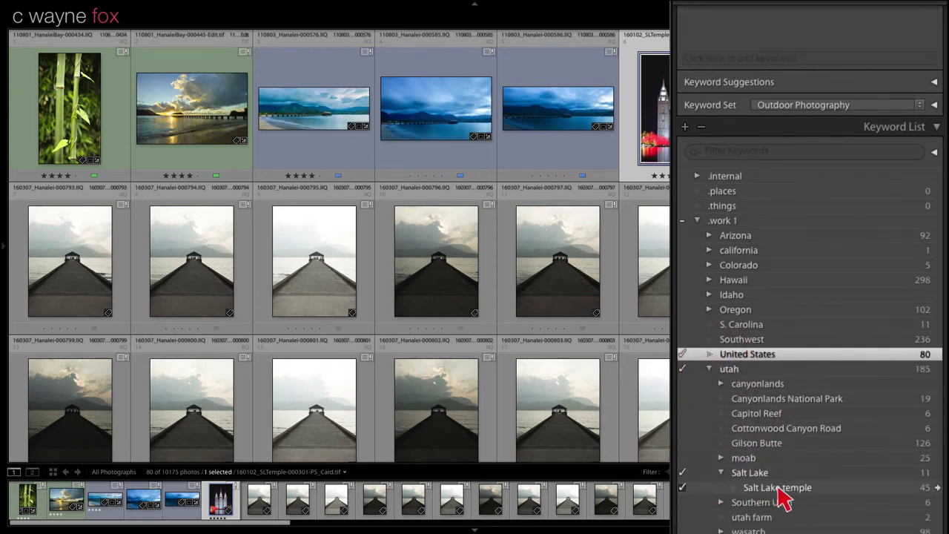
left_click(682, 473)
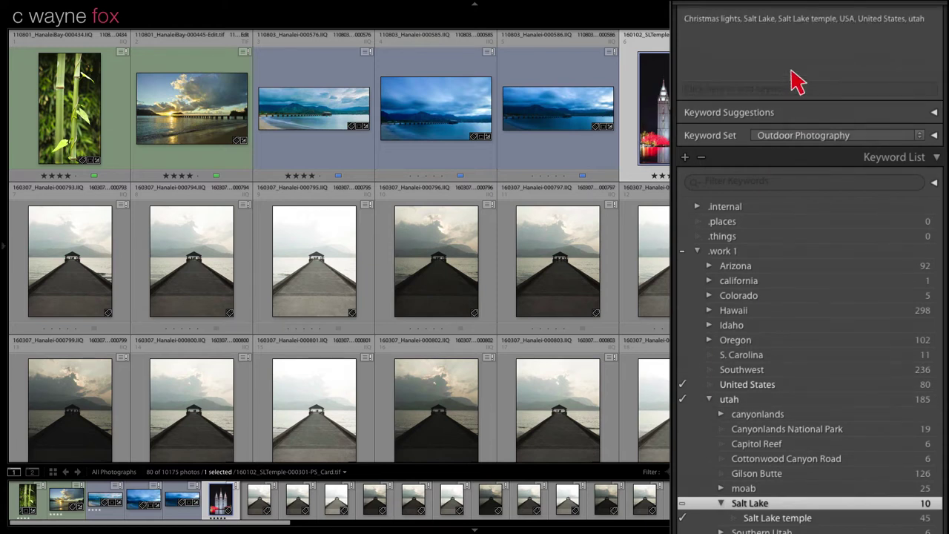
Step: Display the keyword tags as Enter Keywords and remove utah and United States from the Salt Lake temple photo
left_click(803, 17)
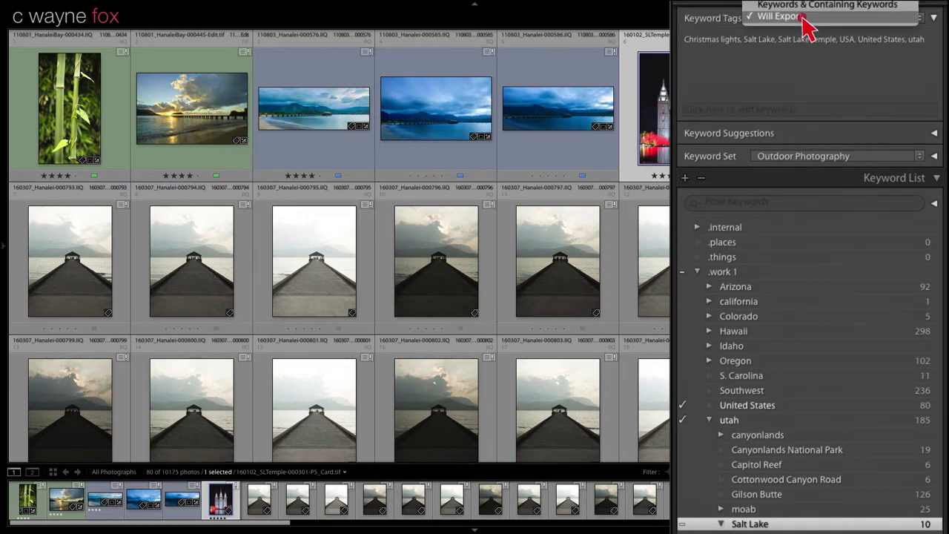
left_click(834, 11)
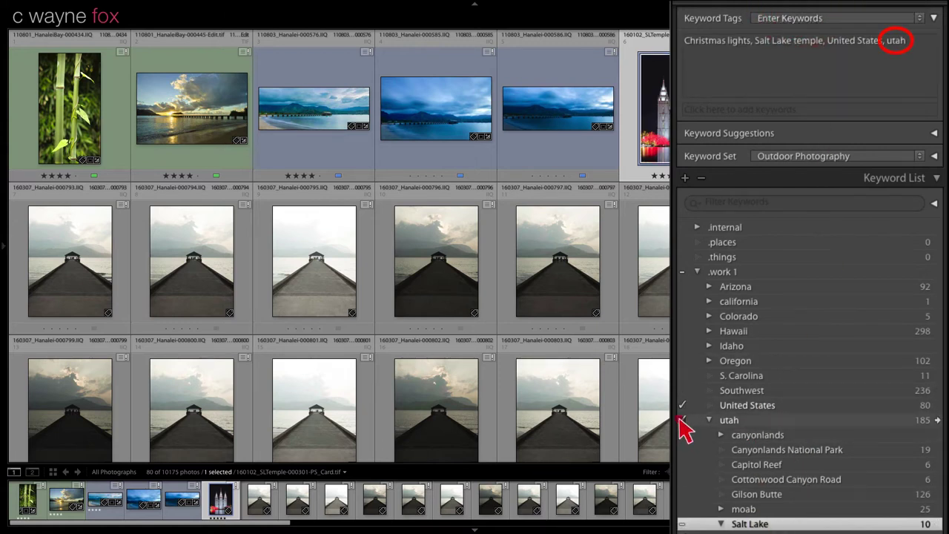
left_click(681, 419)
left_click(682, 404)
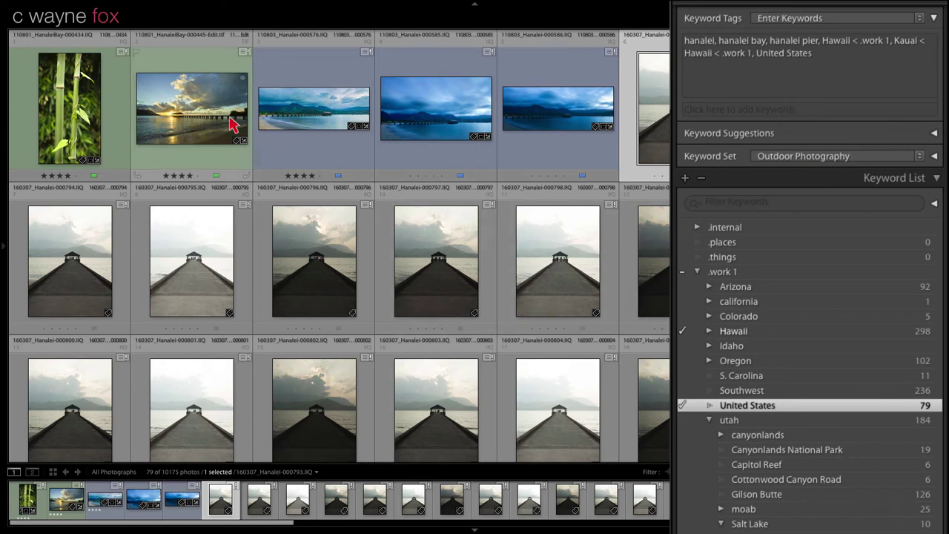
Step: Apply the hanalei pier keyword under Hawaii > Kauai to all photos from 110801_HanaleiBay-000445-Edit.tif through 160307_Hanalei-000818.IIQ
left_click(229, 145)
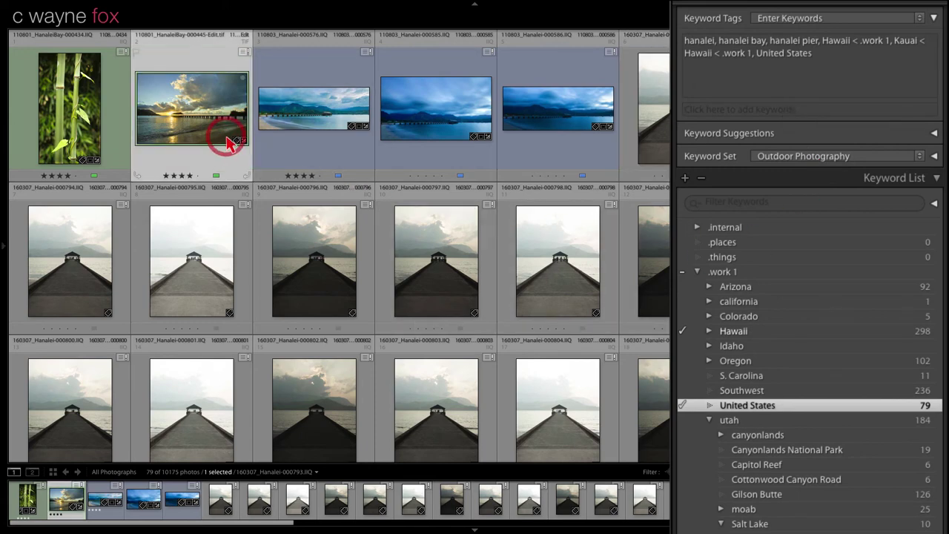
scroll(457, 307, "down", 5)
scroll(460, 307, "down", 10)
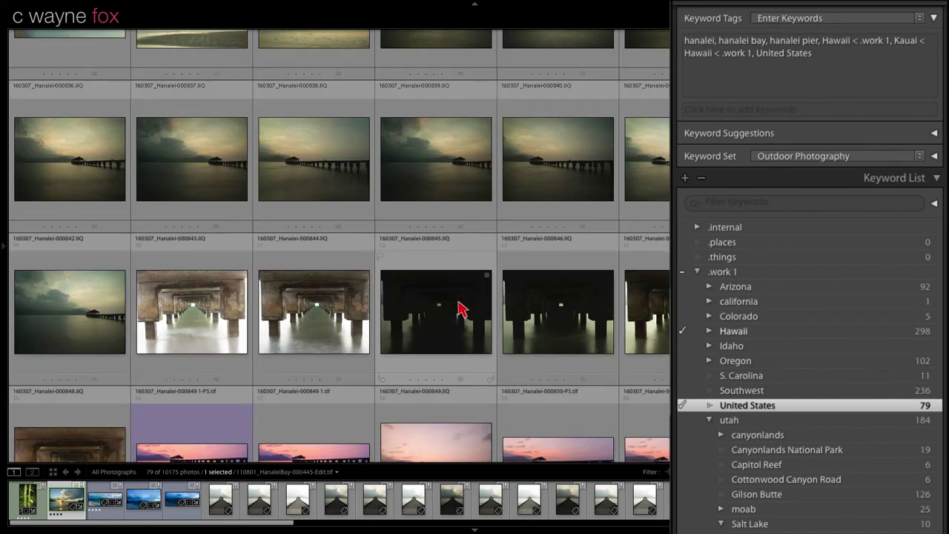
scroll(460, 308, "down", 4)
scroll(461, 309, "down", 2)
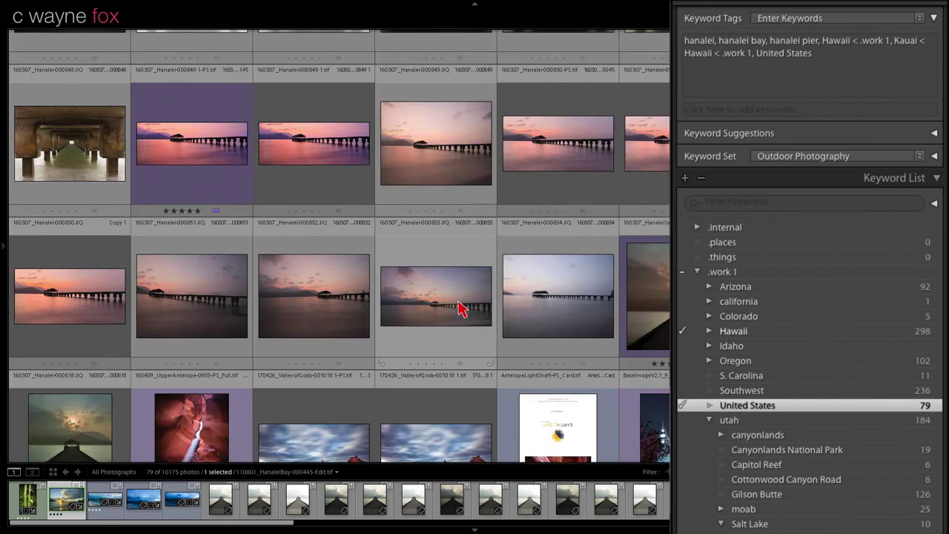
key("ctrl+a")
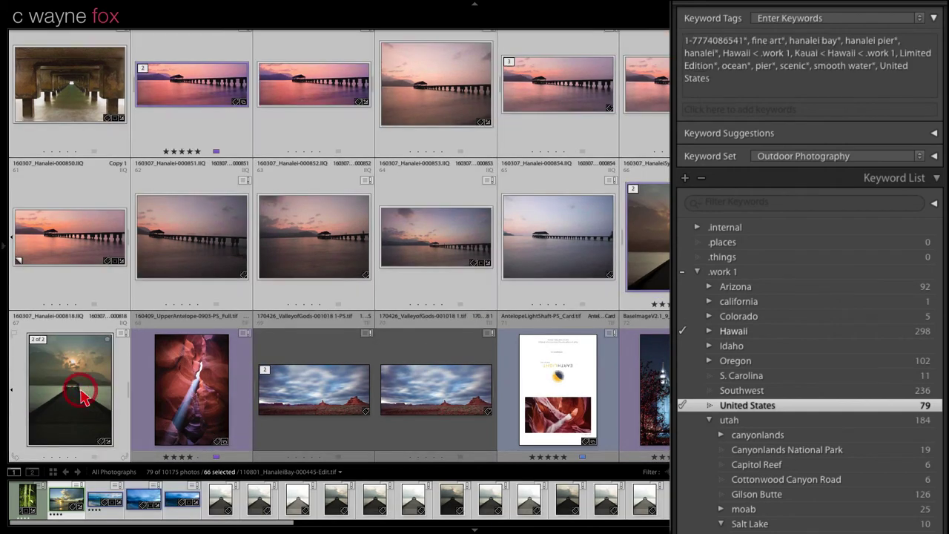
left_click(708, 330)
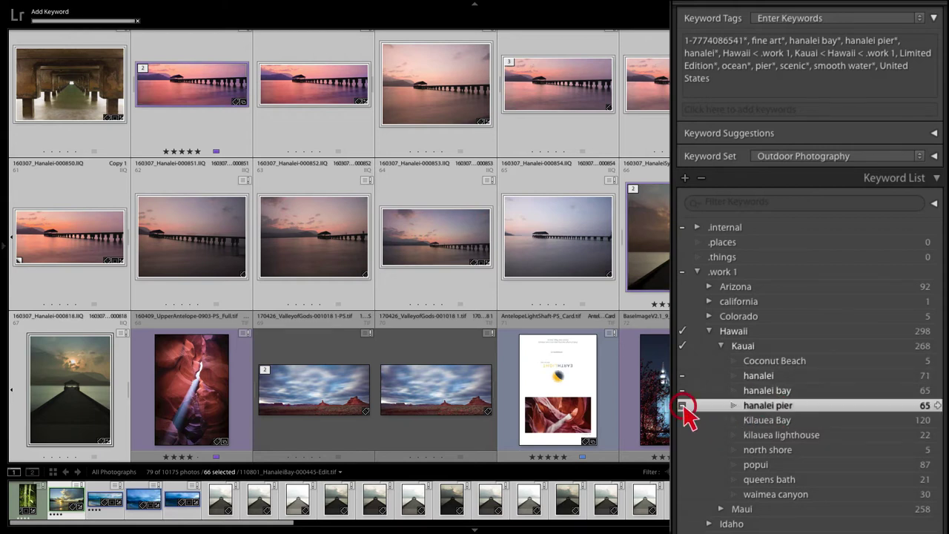
left_click(681, 405)
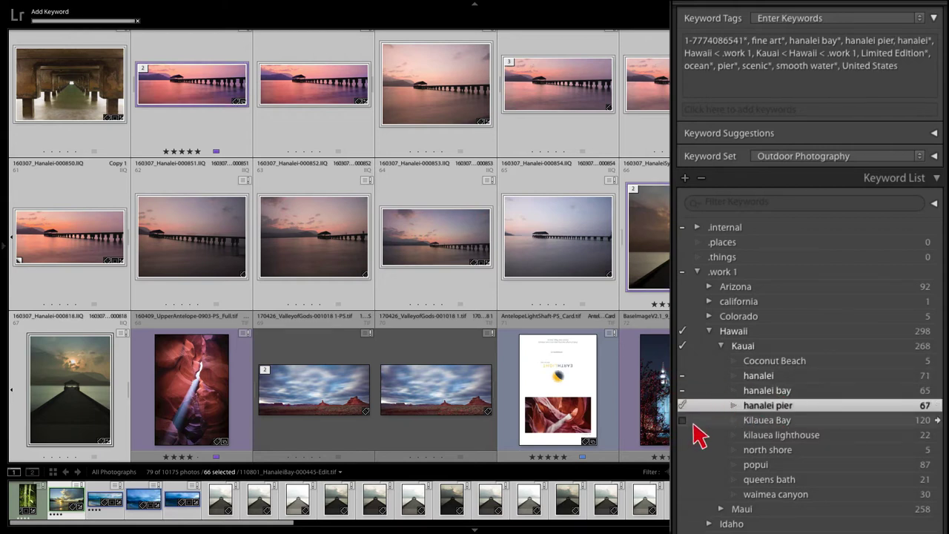
Step: Remove the Kauai, Hawaii and United States keywords from the selected Hanalei pier photos, keeping hanalei pier assigned
left_click(682, 346)
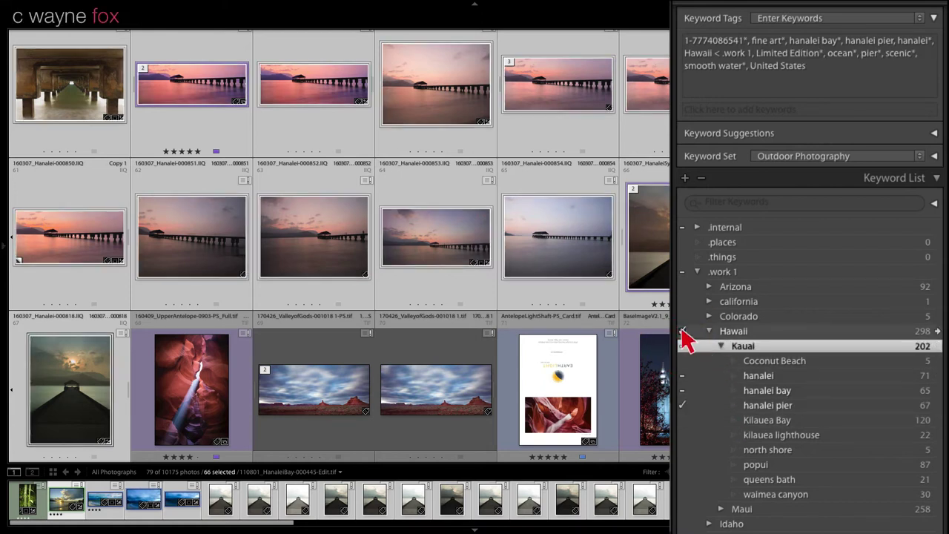
left_click(682, 331)
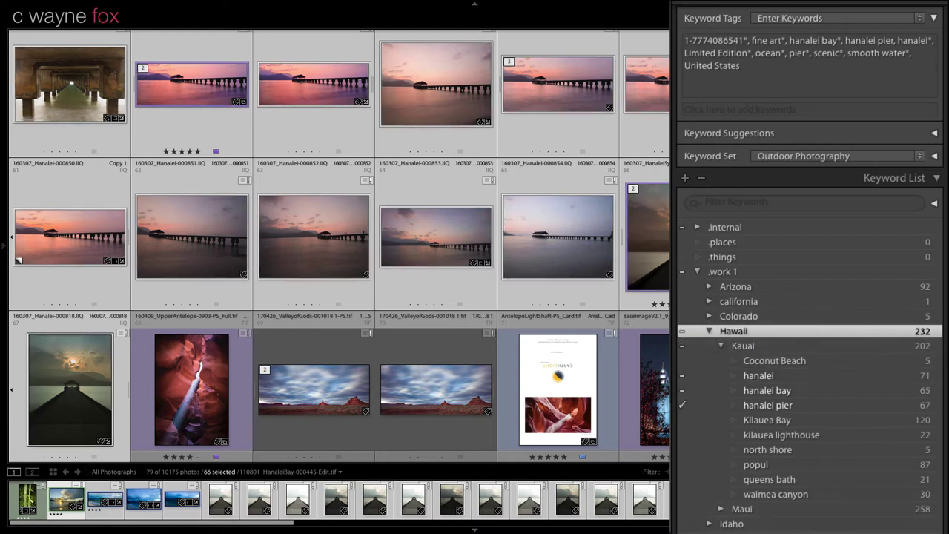
left_click(681, 331)
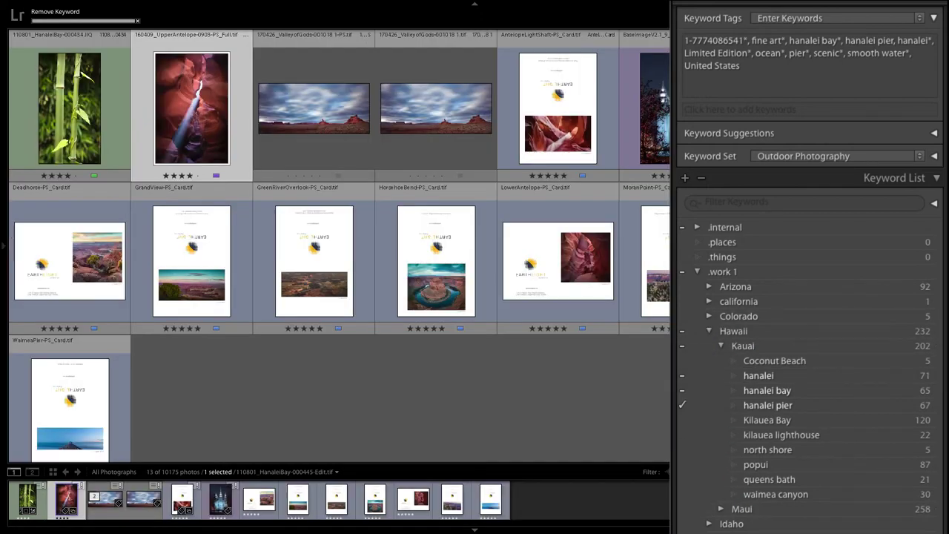
Step: Remove United States from the AntelopeLightShaft-PS_Card.tif photo and all card photos from Deadhorse-PS_Card.tif through WaimeaPier-PS_Card.tif
left_click(554, 141)
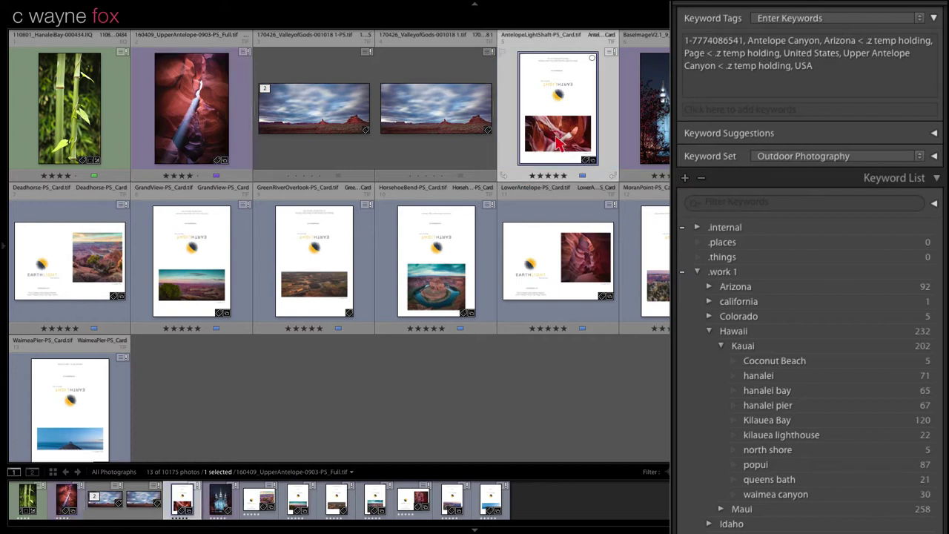
left_click(58, 435)
left_click(74, 264, "shift")
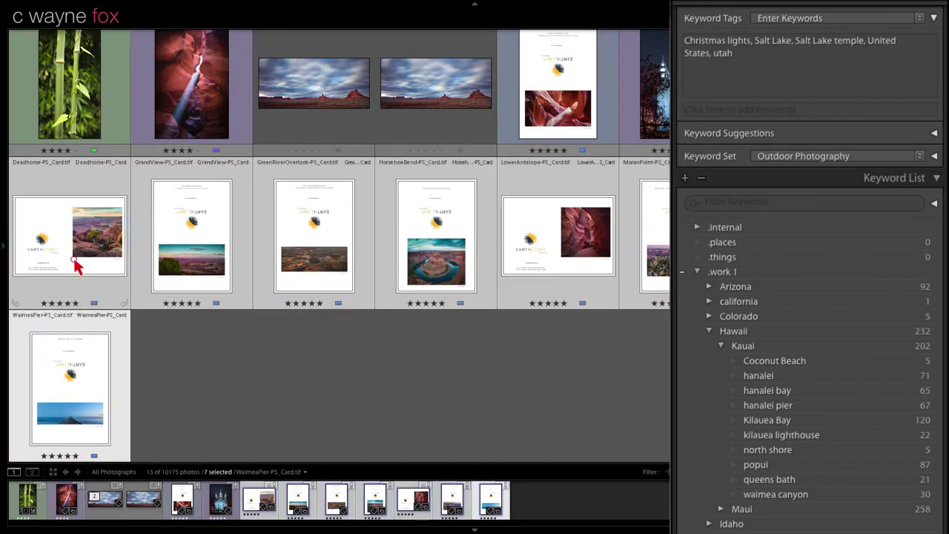
left_click(552, 108, "ctrl")
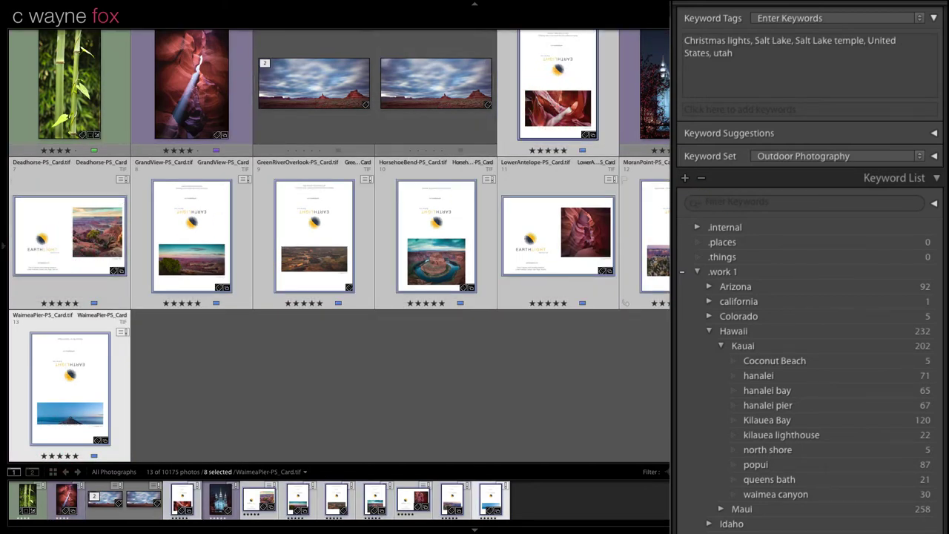
scroll(743, 481, "down", 1)
scroll(743, 482, "down", 6)
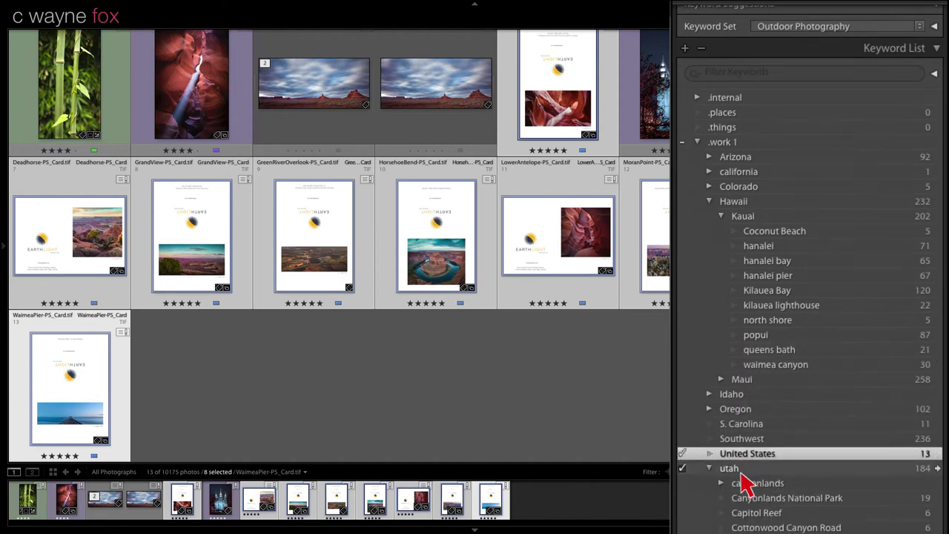
left_click(682, 466)
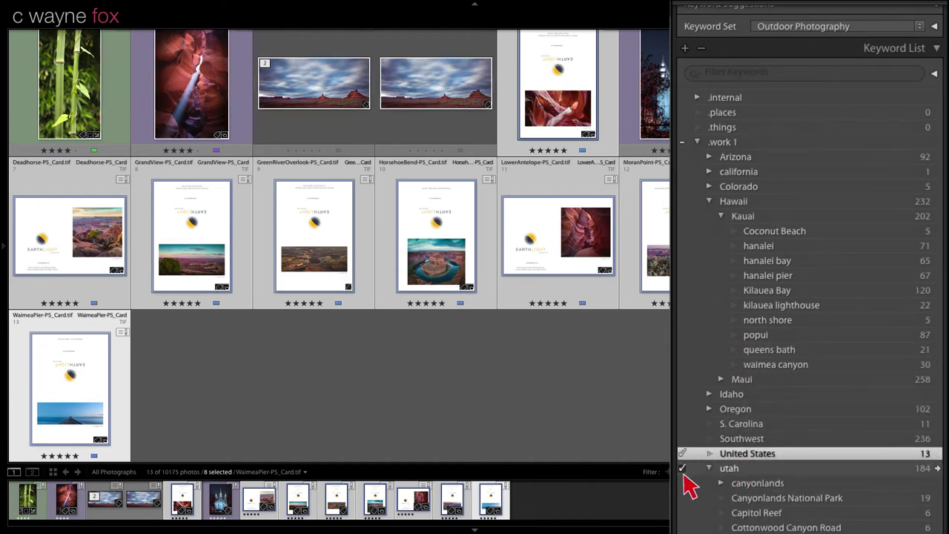
left_click(682, 454)
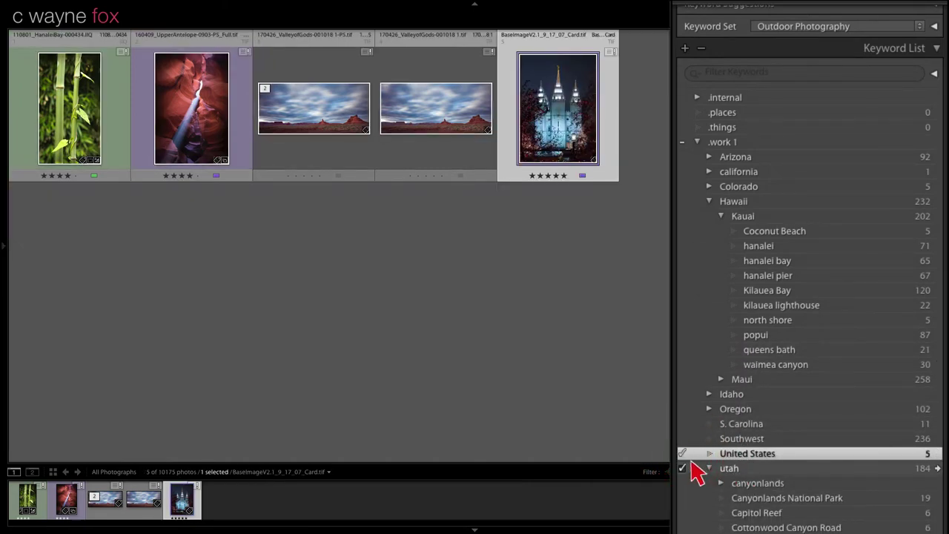
Step: Remove hanalei pier, hanalei bay, Kauai, Hawaii and United States from the bamboo photo 110801_HanaleiBay-000434.IIQ, keeping hanalei assigned
left_click(62, 135)
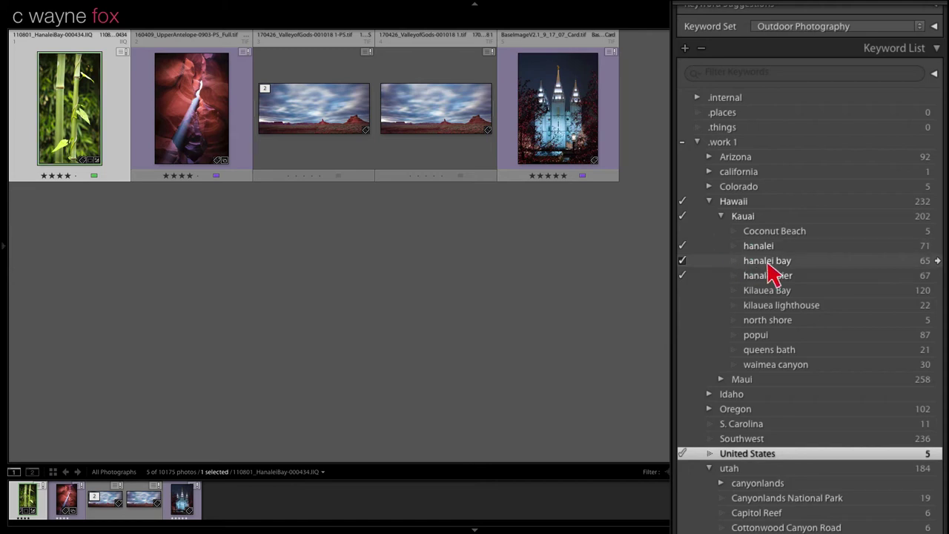
left_click(683, 275)
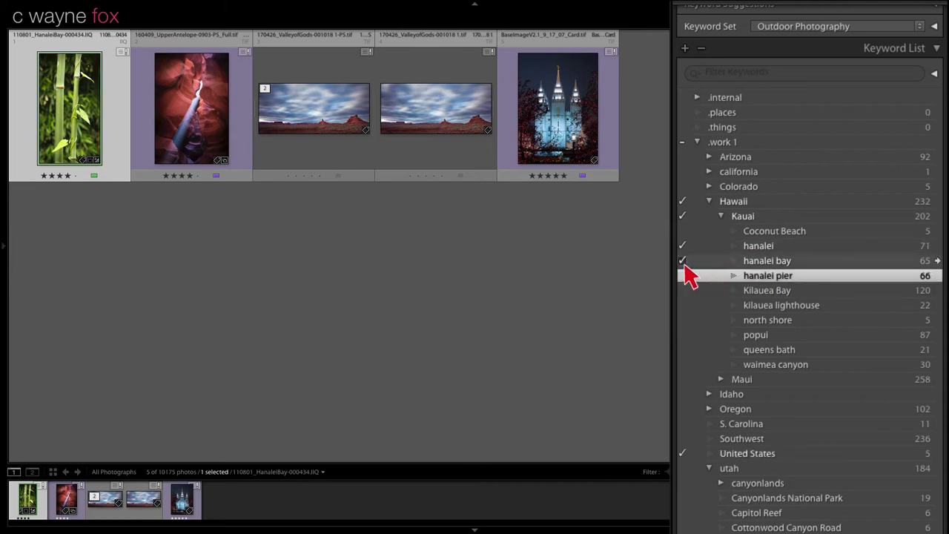
left_click(683, 260)
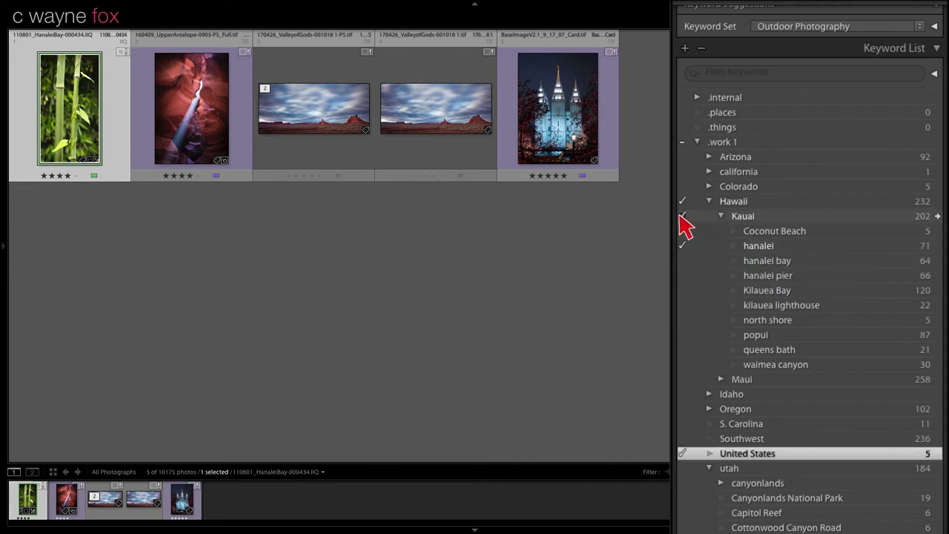
left_click(683, 216)
left_click(683, 201)
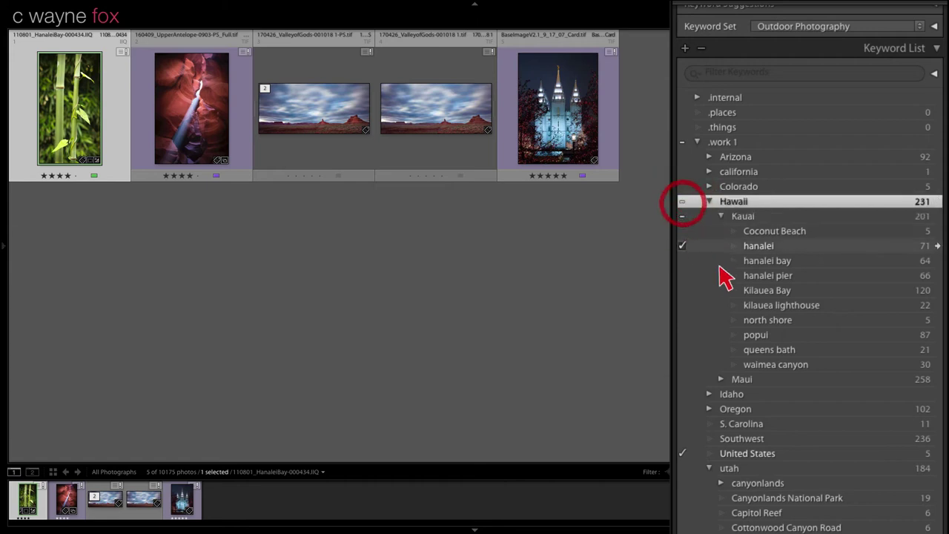
left_click(682, 453)
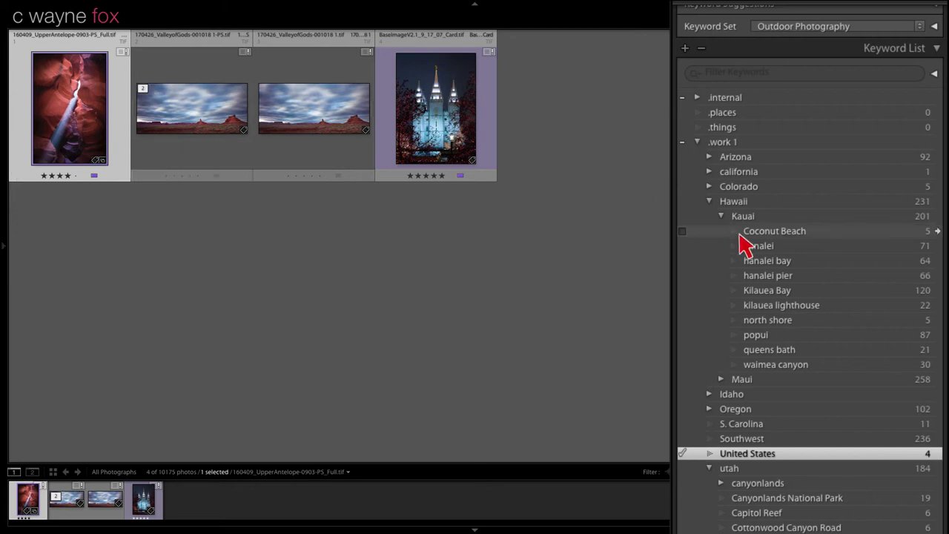
Step: Assign Upper Antelope Canyon under Arizona > Page > antelope Canyon to 160409_UpperAntelope-0903-PS_Full.tif and remove its United States keyword
left_click(709, 202)
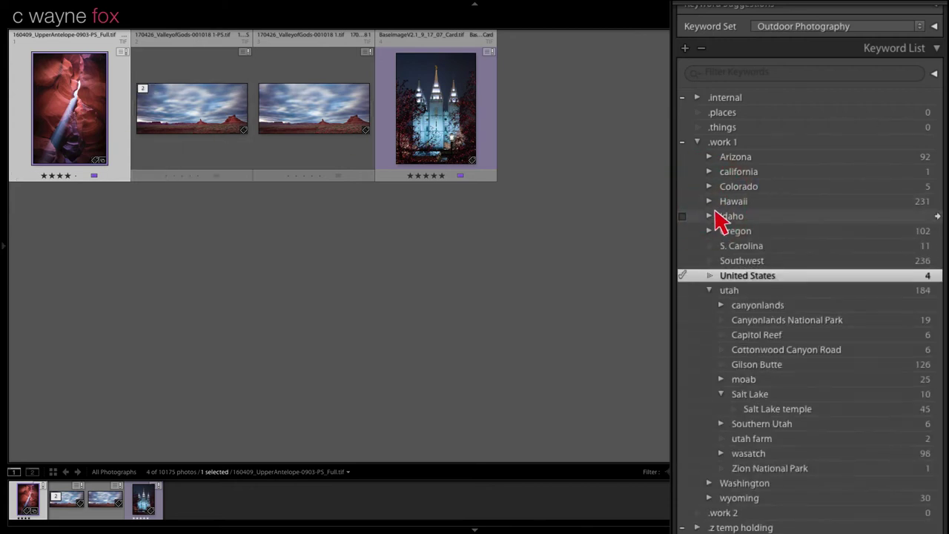
left_click(713, 157)
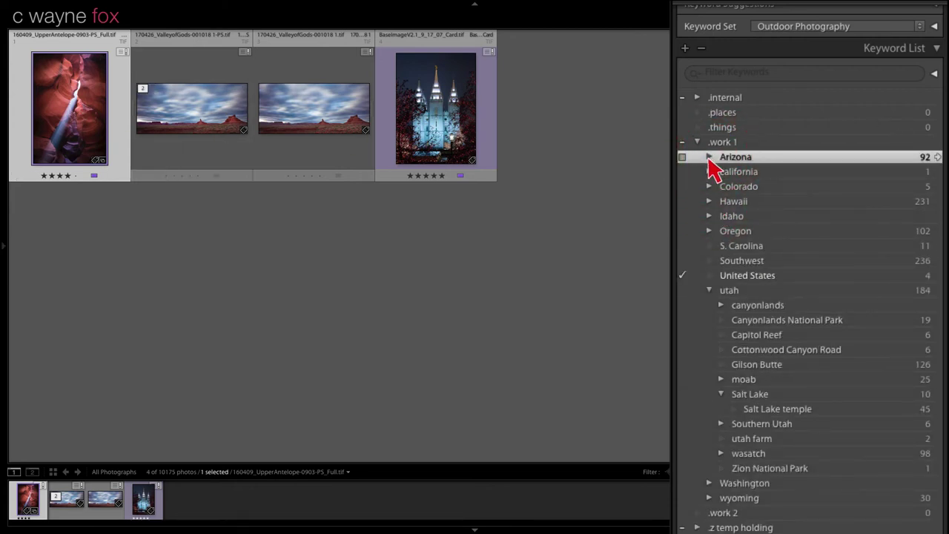
left_click(708, 156)
left_click(721, 201)
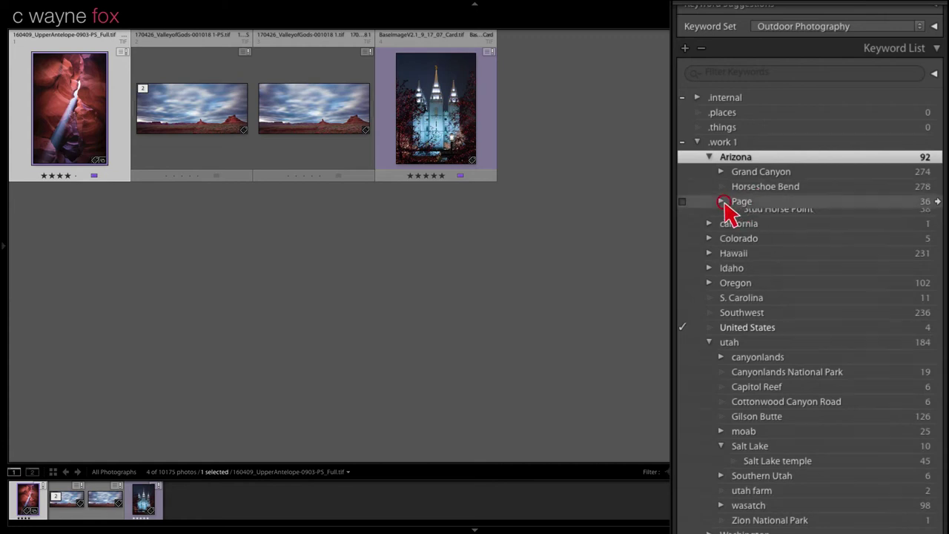
left_click(732, 215)
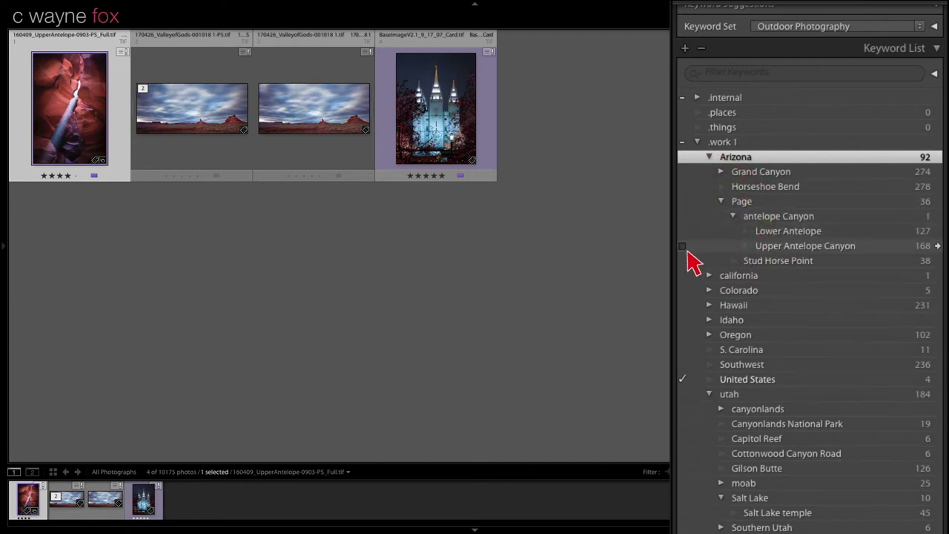
left_click(682, 246)
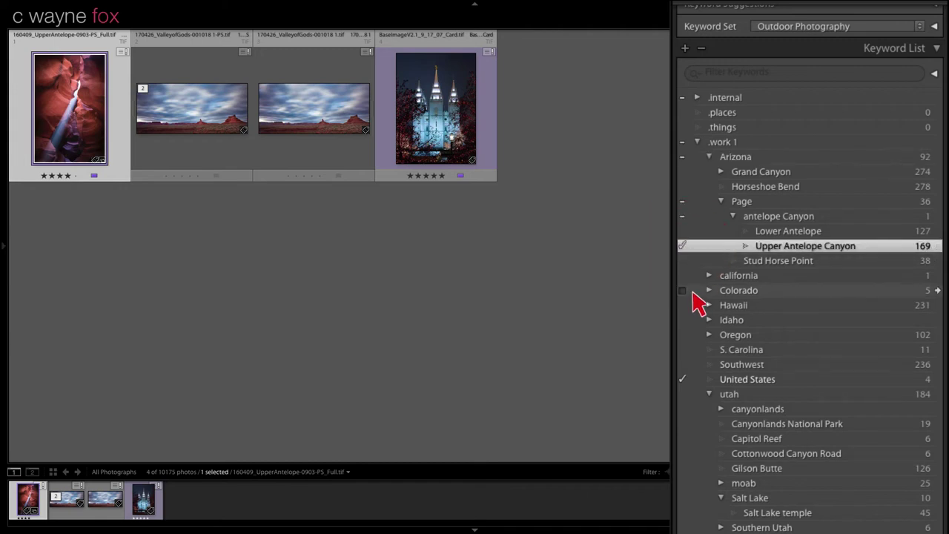
left_click(682, 379)
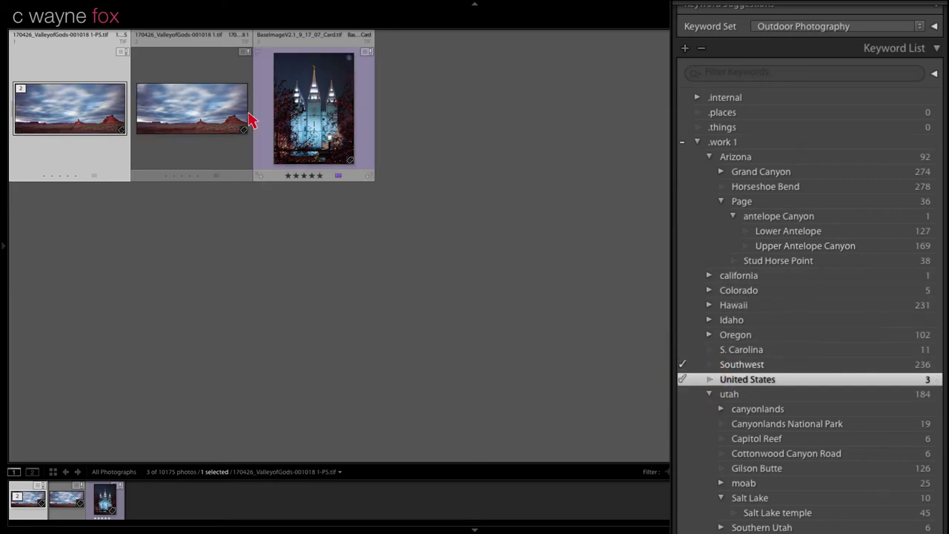
Step: Remove the United States keyword from both 170426_ValleyofGods photos, keeping Southwest assigned
left_click(192, 103, "shift")
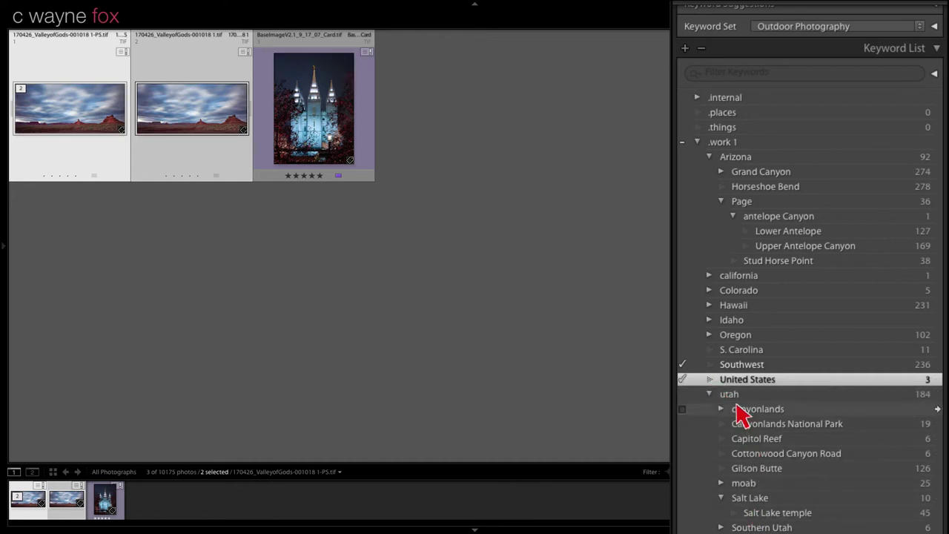
left_click(682, 364)
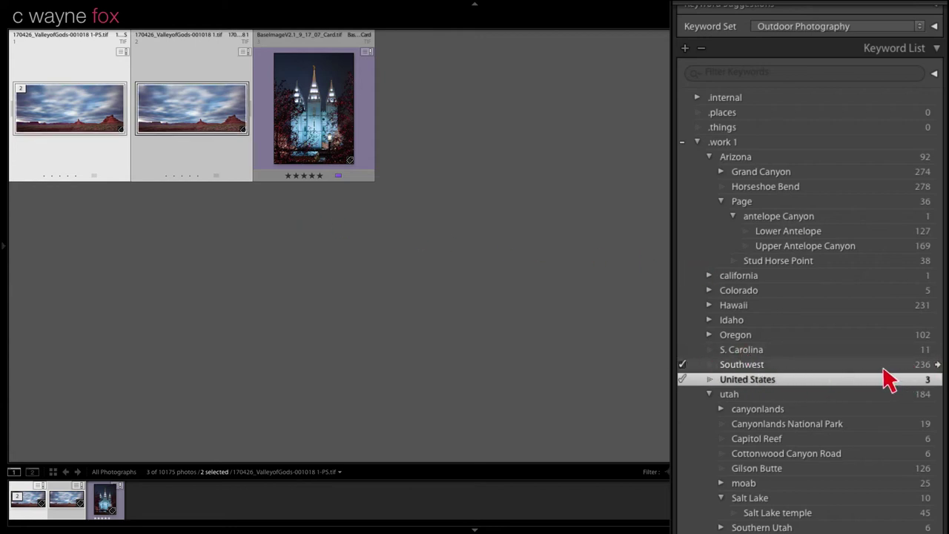
left_click(683, 379)
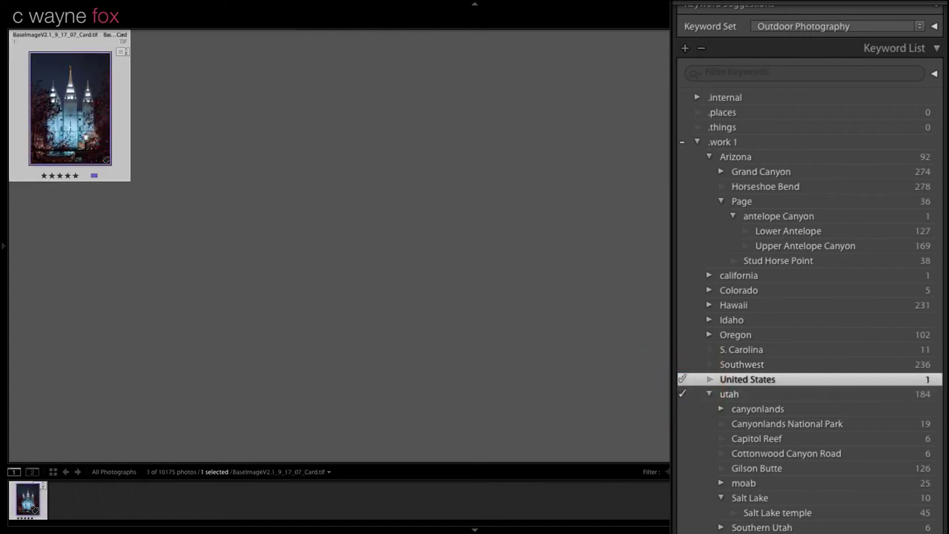
Step: Assign Salt Lake temple to the remaining temple photo and remove its utah and United States keywords
scroll(734, 463, "down", 1)
scroll(738, 458, "down", 3)
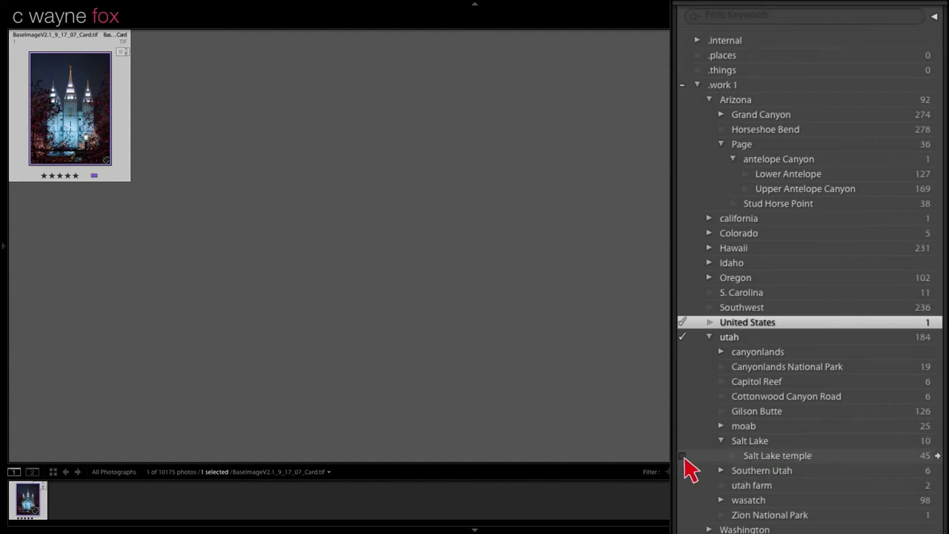
left_click(683, 456)
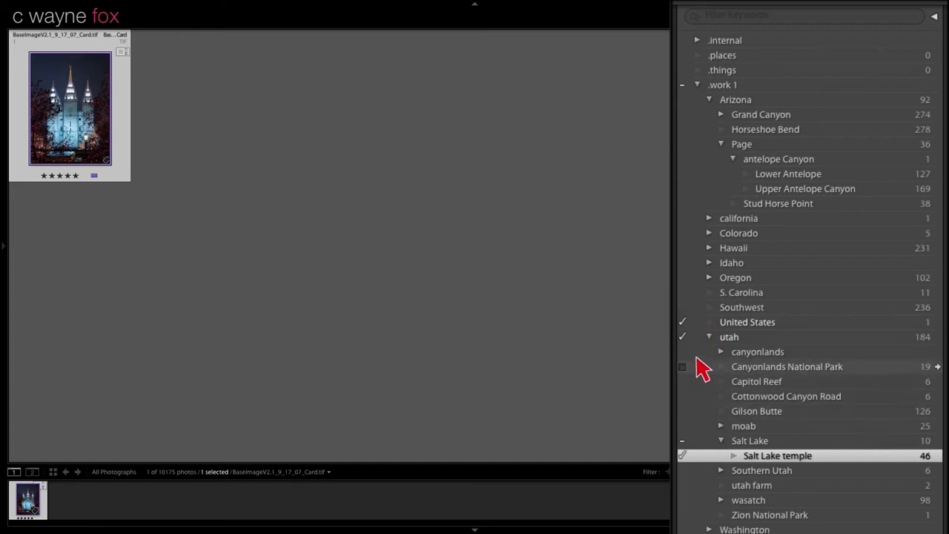
left_click(682, 338)
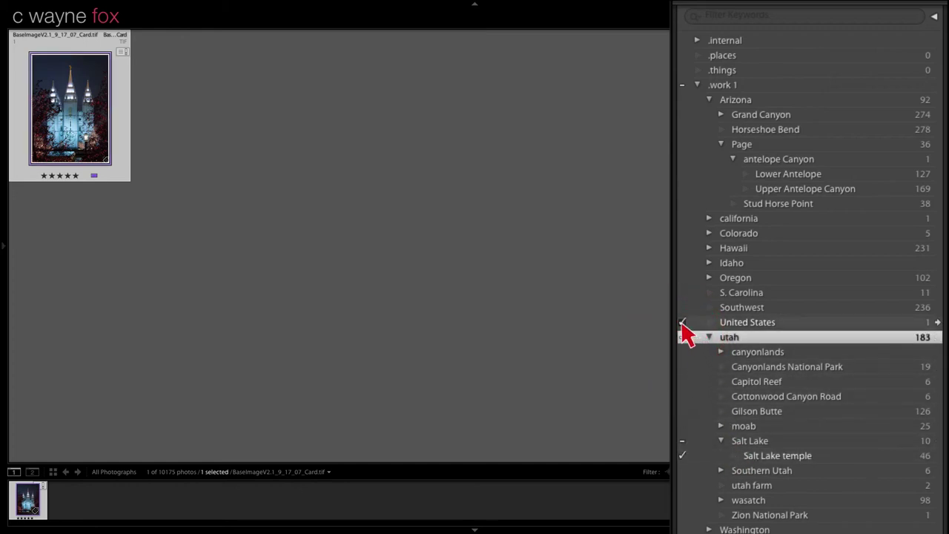
left_click(682, 323)
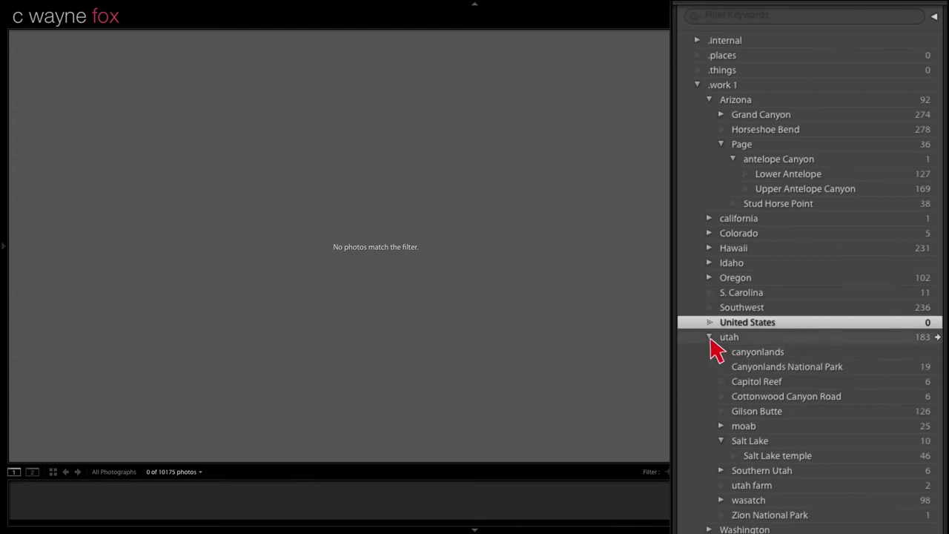
Step: Collapse the utah and Arizona keyword groups, then move United States from .work 1 into .places and expand .places
left_click(710, 338)
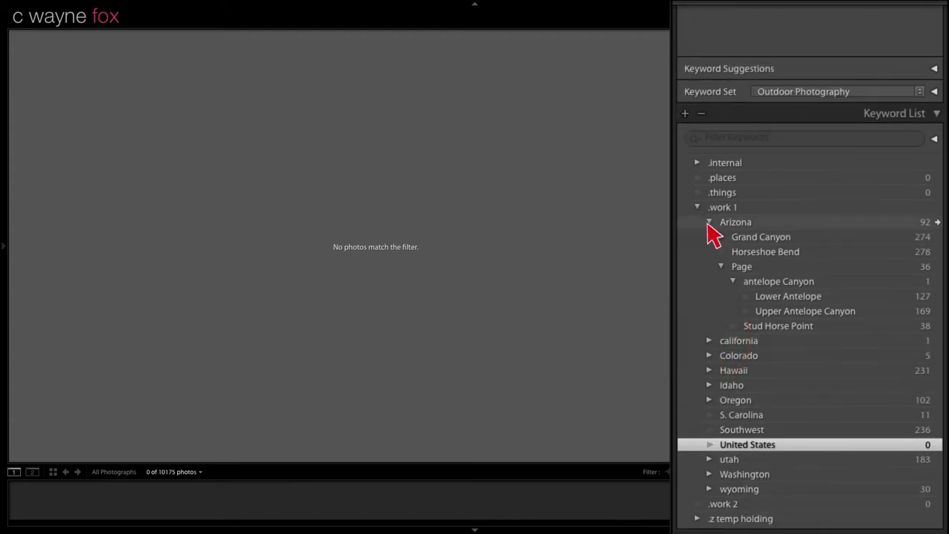
left_click(709, 223)
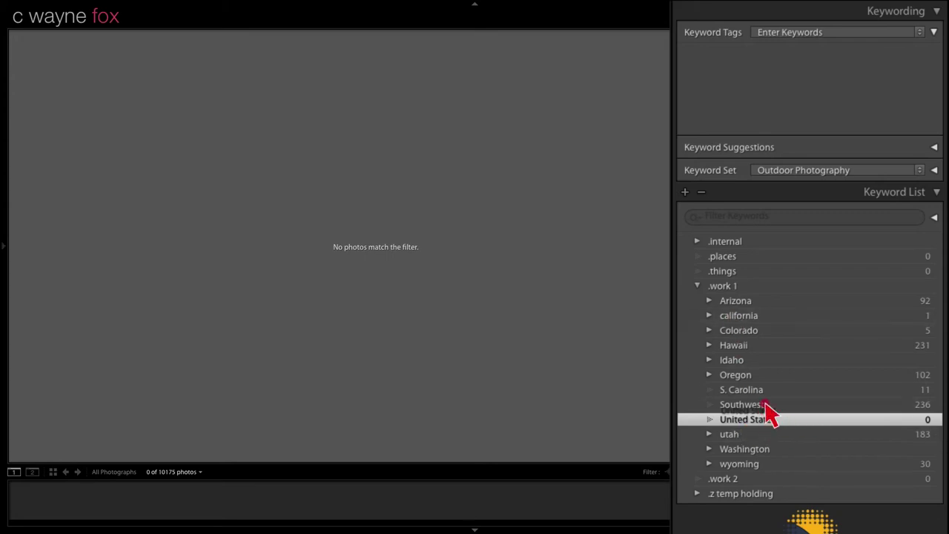
left_click_drag(739, 269, 737, 267)
left_click(696, 256)
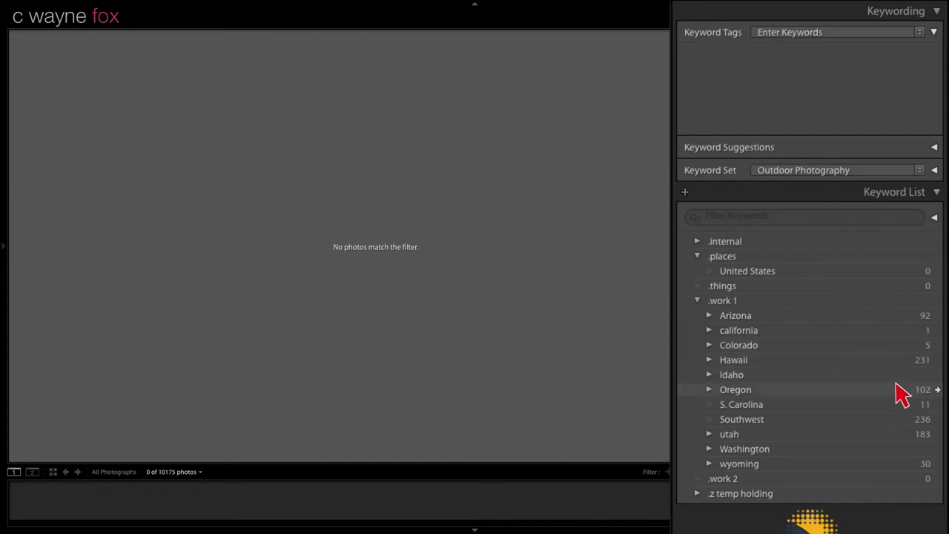
Step: Move the Idaho and Washington keywords from .work 1 into .places > United States
left_click(815, 376)
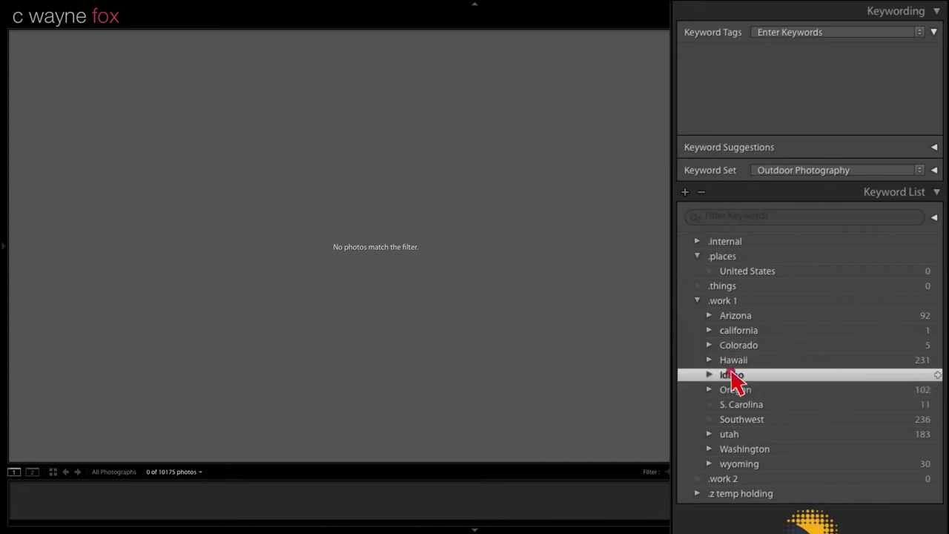
left_click_drag(726, 376, 743, 272)
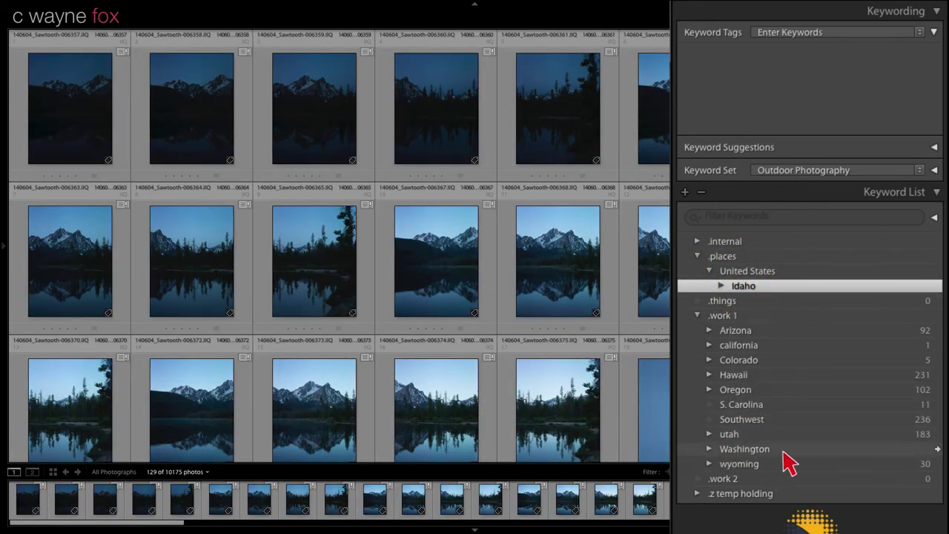
left_click(868, 450)
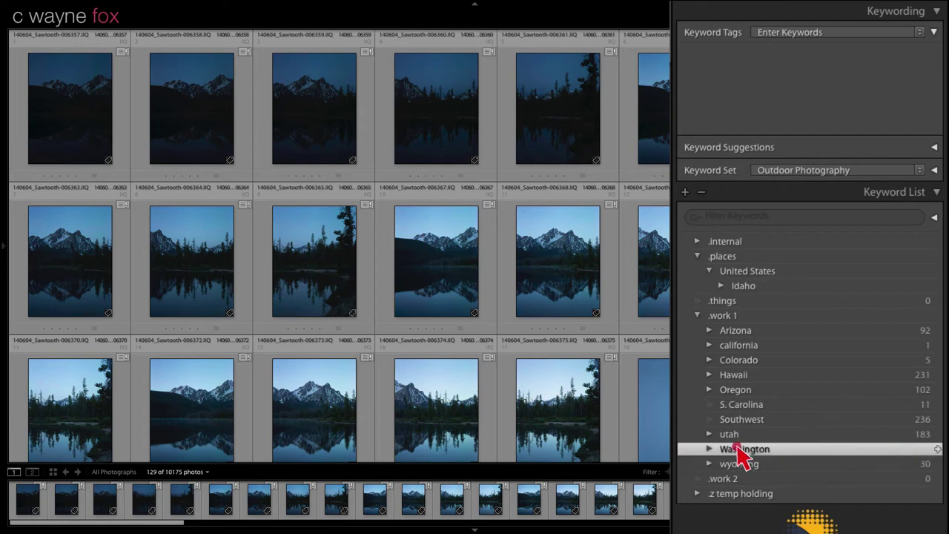
left_click_drag(741, 452, 756, 281)
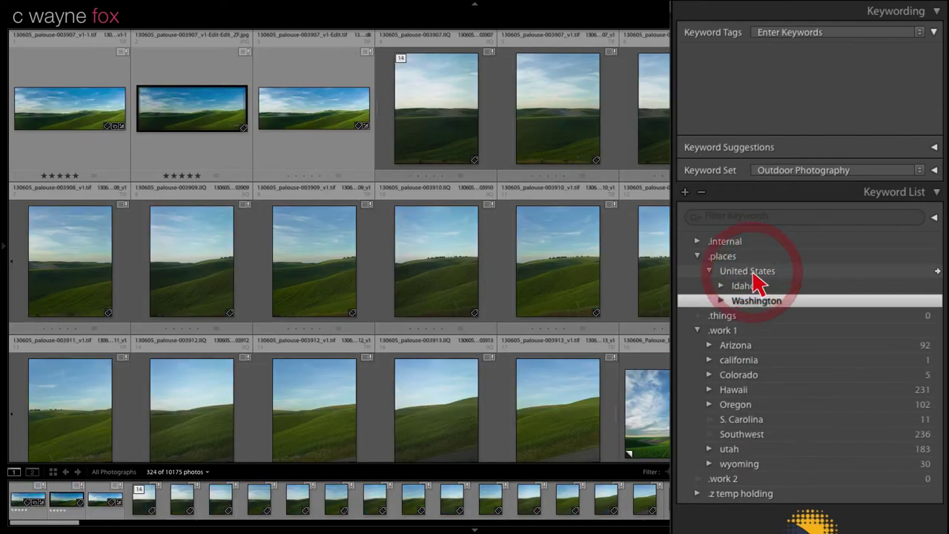
Step: Move Death Valley, Mono Lake, Southern California and yosemite out of california into .work 2
left_click(730, 364)
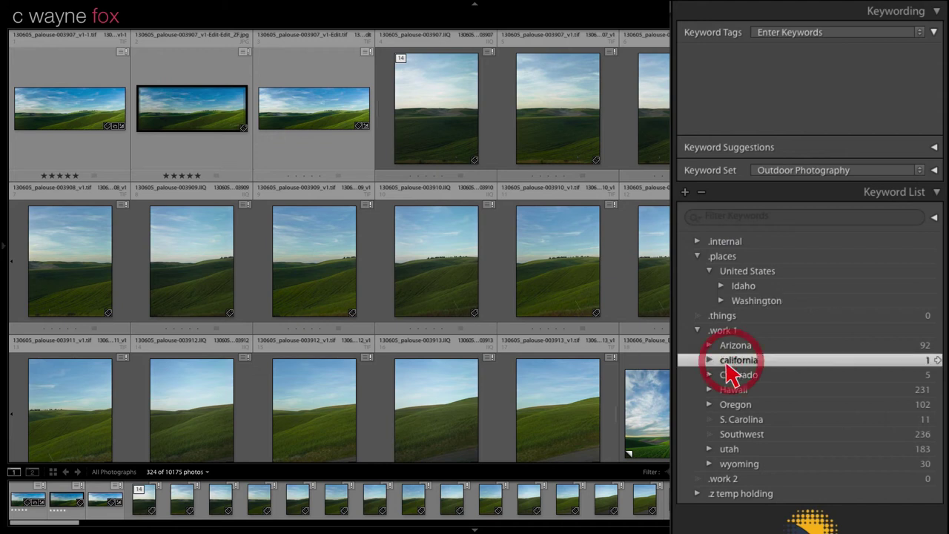
left_click(710, 360)
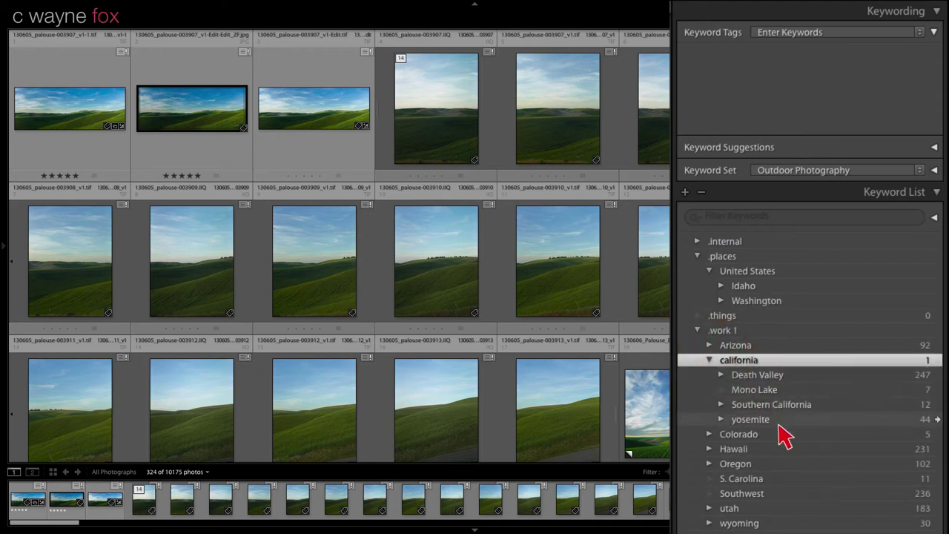
scroll(749, 415, "down", 2)
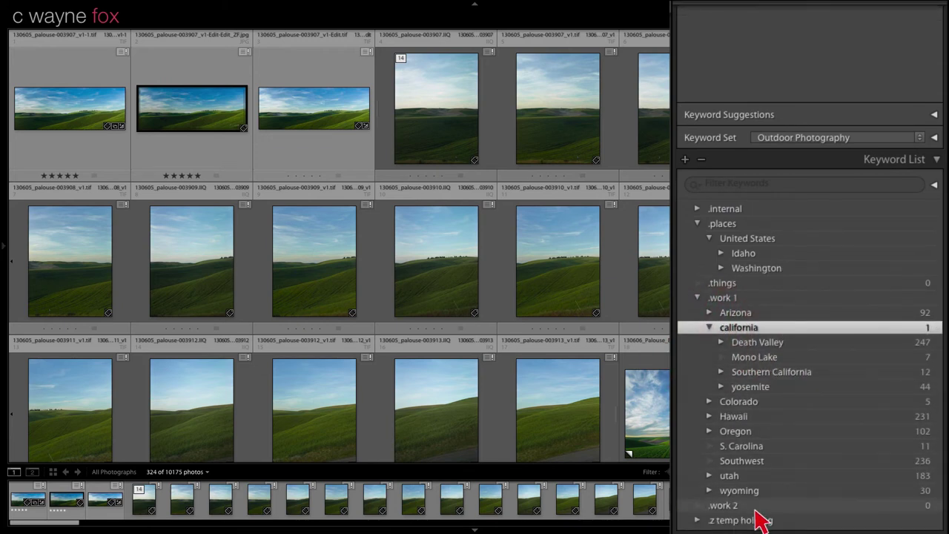
left_click(761, 342)
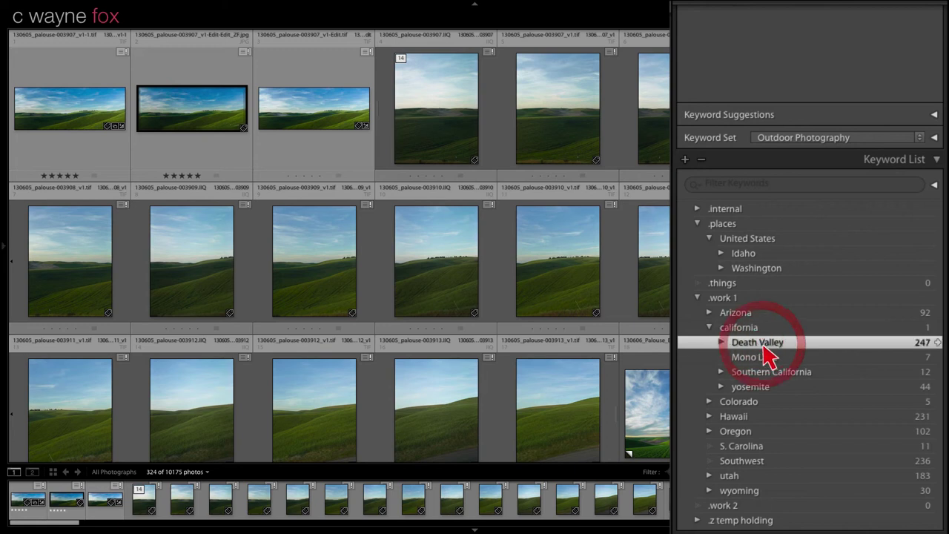
left_click(767, 387, "shift")
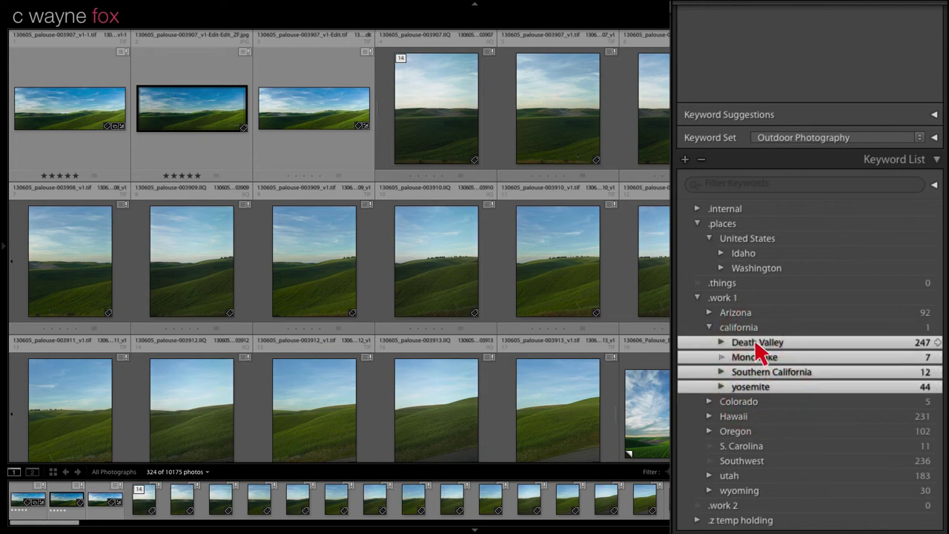
left_click_drag(757, 348, 723, 505)
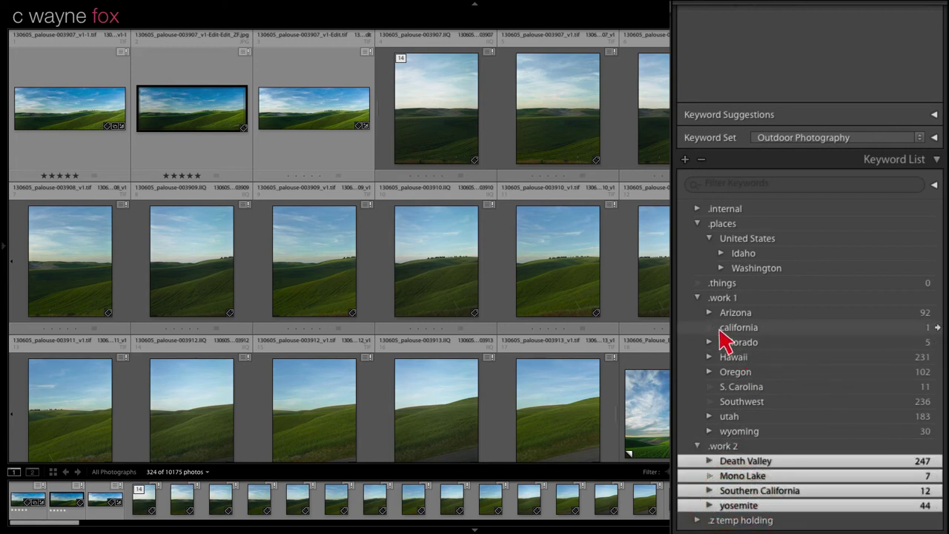
Step: Show the photo tagged california, check its Death Valley subkeywords, and remove the california keyword from it
left_click(938, 328)
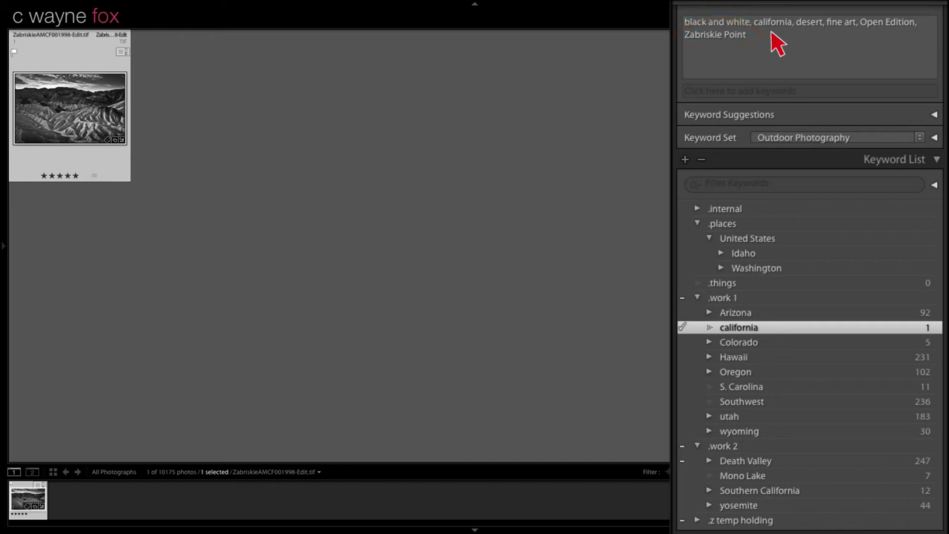
scroll(764, 111, "down", 1)
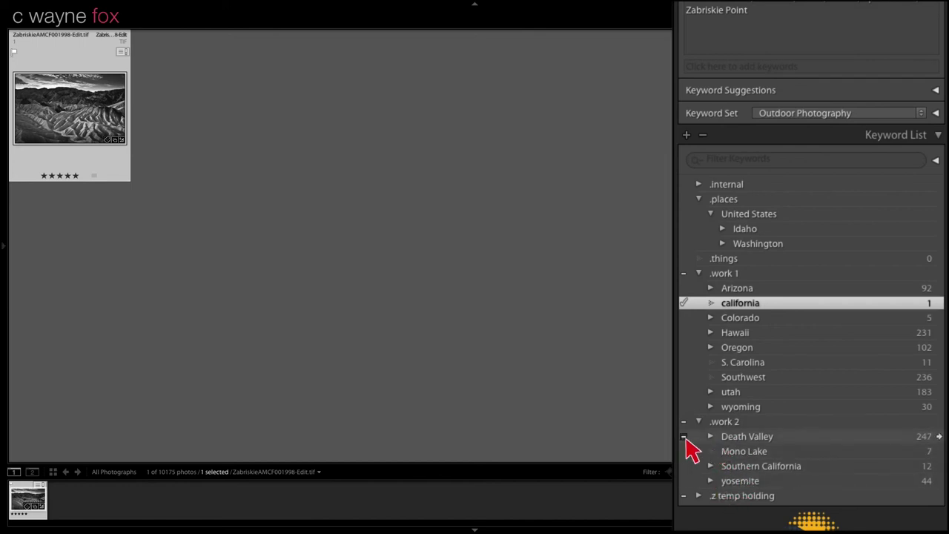
left_click(711, 437)
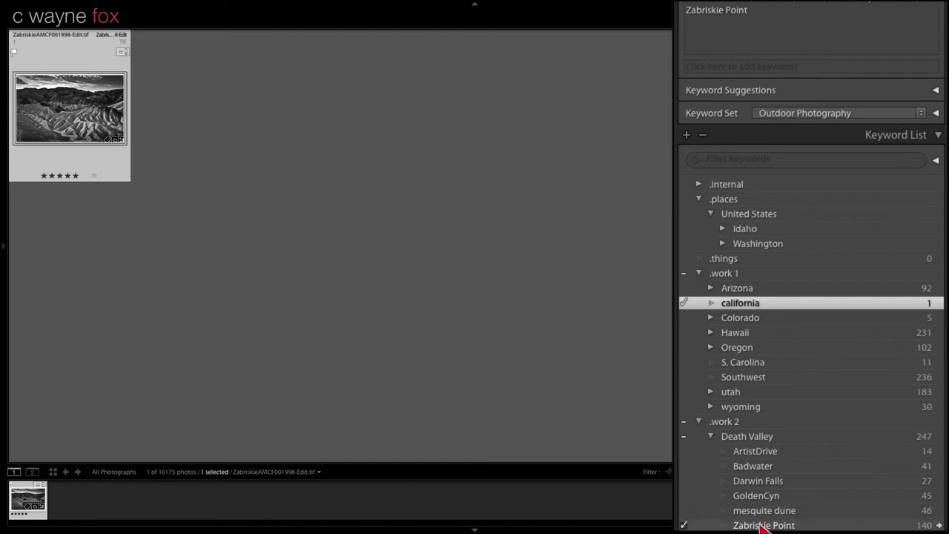
left_click(683, 303)
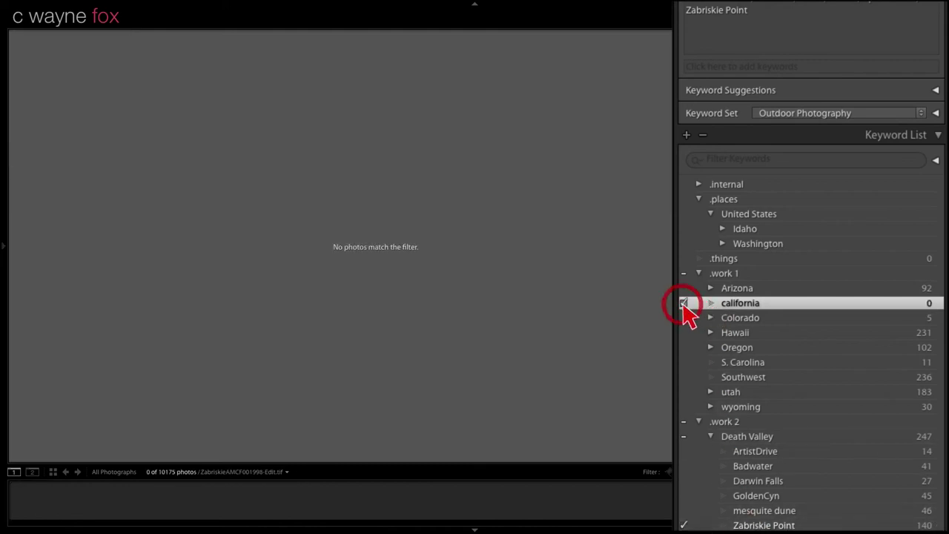
Step: Move Death Valley, Mono Lake, Southern California and yosemite from .work 2 back under california
left_click(710, 438)
left_click(734, 438)
left_click(749, 482, "shift")
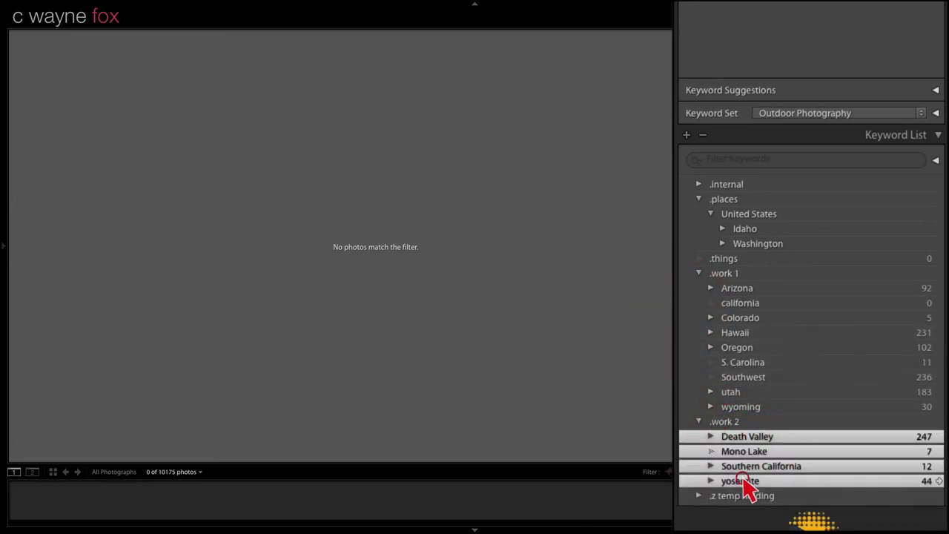
left_click_drag(733, 446, 746, 304)
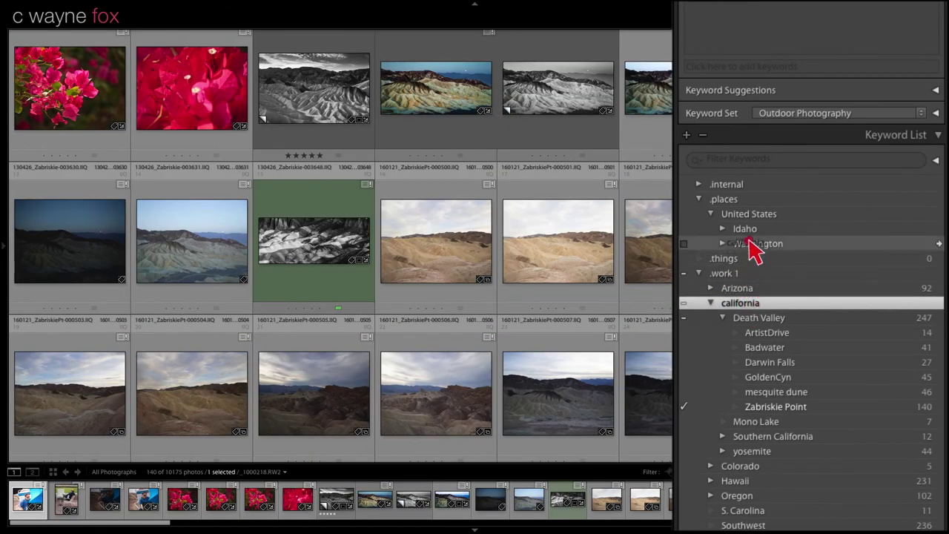
Step: Move california with its subkeywords into .places > United States, then collapse the california and .work 1 groups
left_click_drag(749, 222, 747, 216)
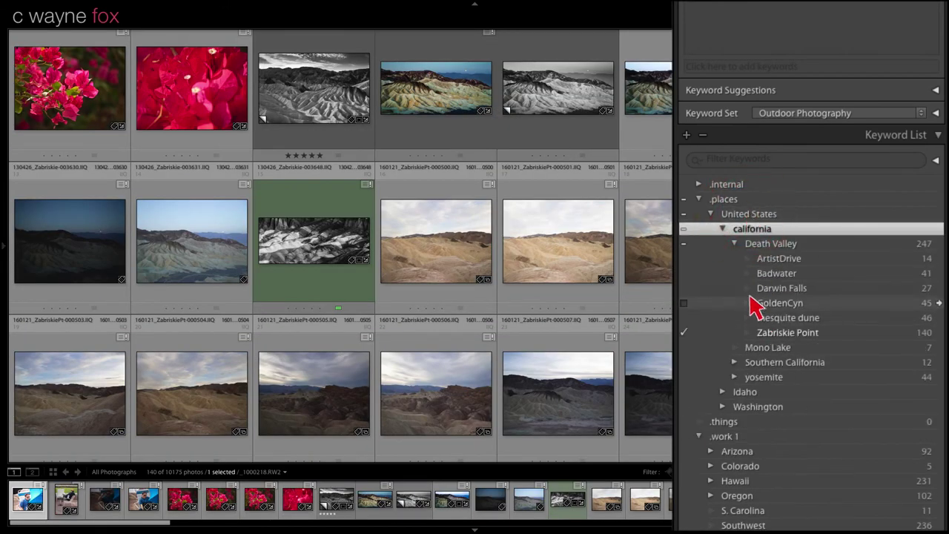
left_click(722, 227)
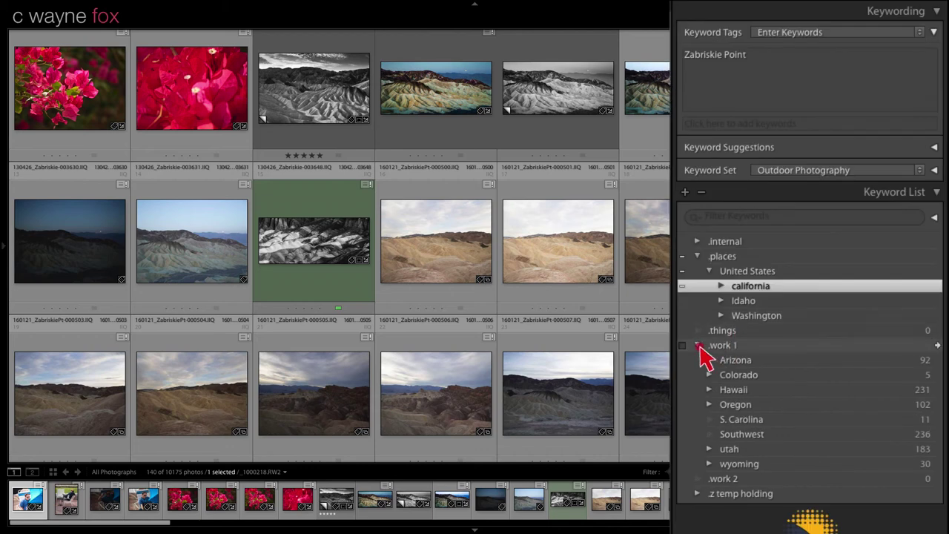
left_click(697, 345)
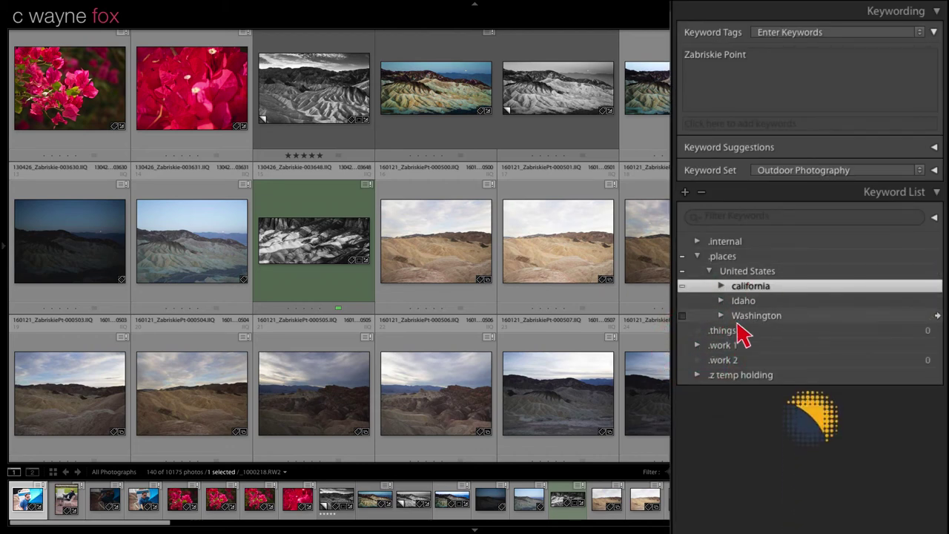
Step: Check the keyword nested under Washington, then collapse the Washington and United States groups
left_click(721, 315)
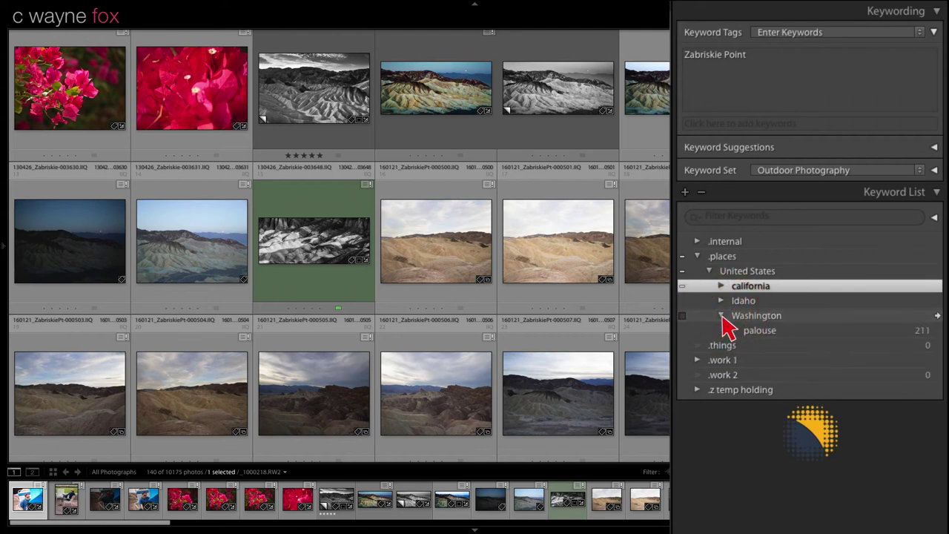
left_click(720, 316)
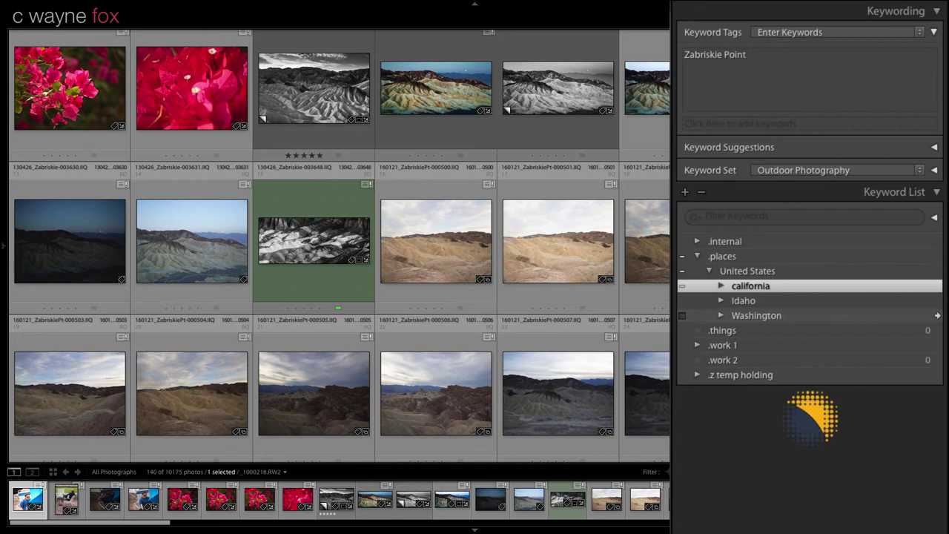
left_click(709, 271)
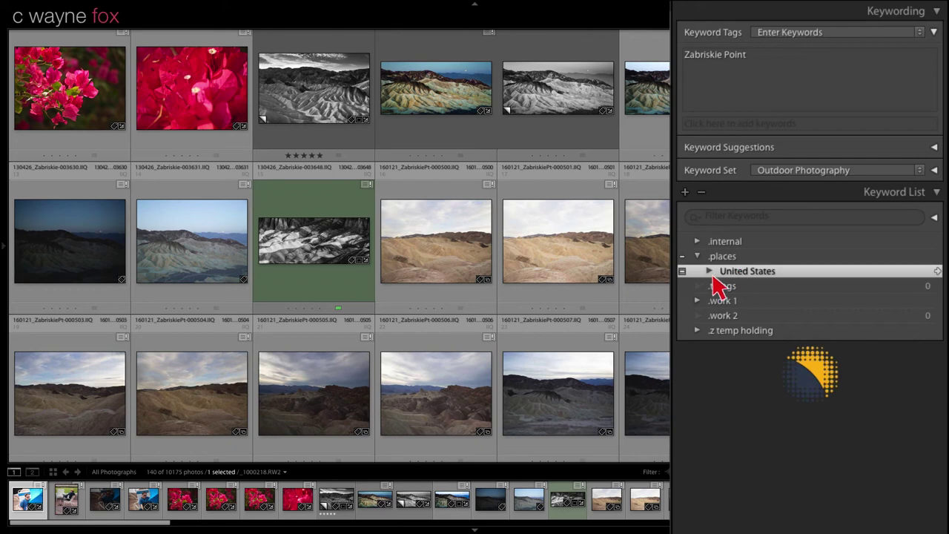
Step: Expand .z temp holding and look through its keywords for remaining place names
left_click(697, 331)
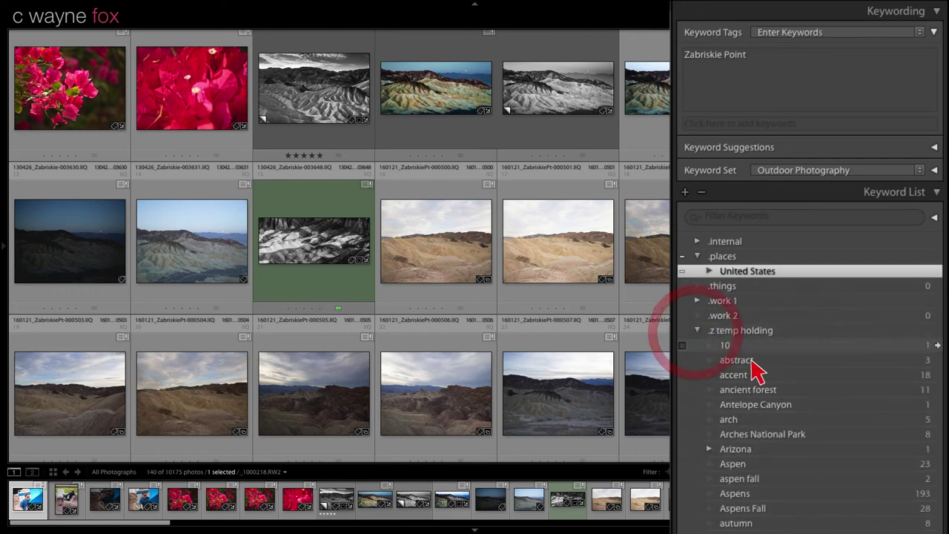
scroll(779, 381, "down", 2)
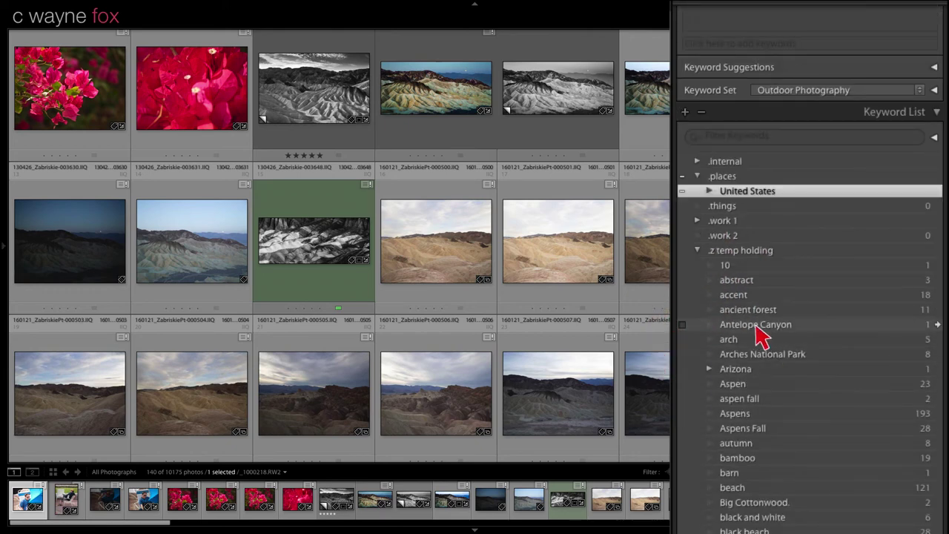
scroll(758, 334, "up", 1)
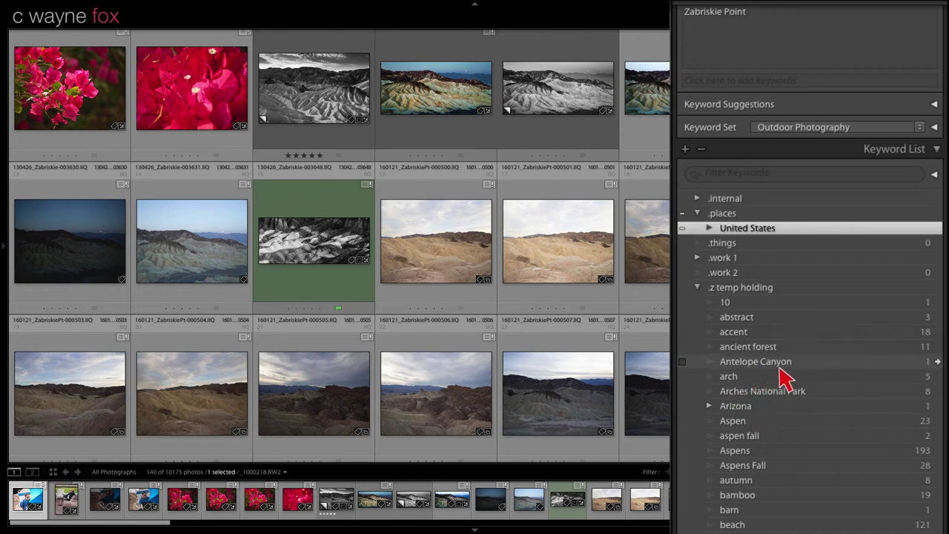
scroll(742, 470, "down", 5)
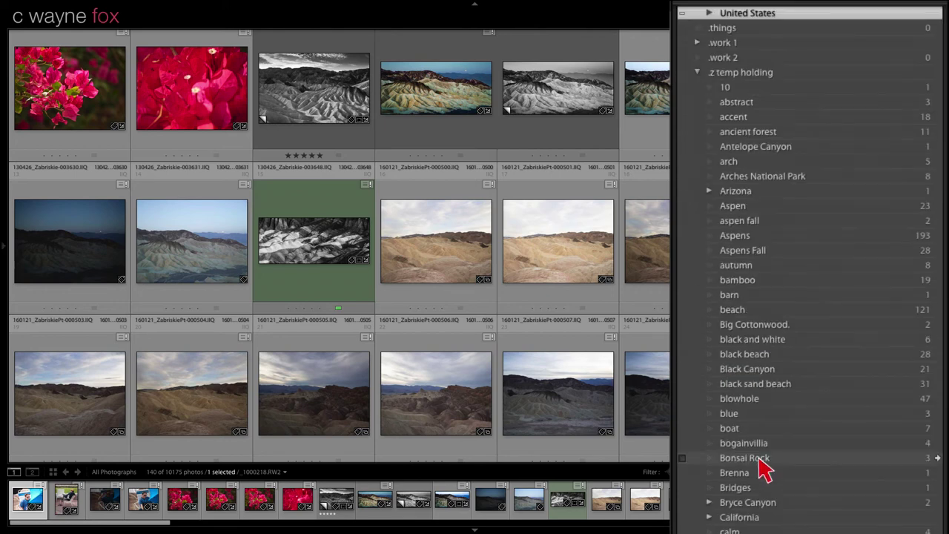
scroll(764, 471, "up", 6)
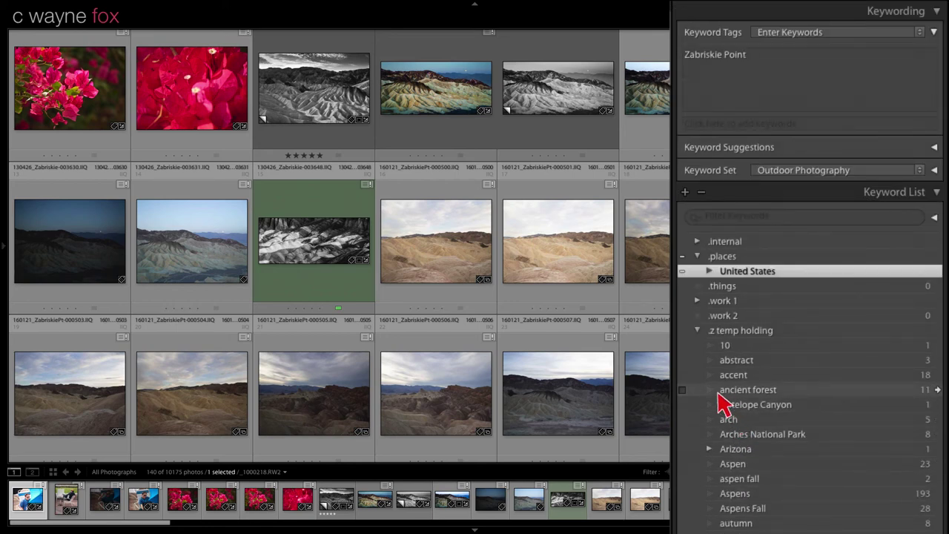
Step: Show the photo tagged Antelope Canyon in .z temp holding and expand both Arizona > Page hierarchies to compare its place keywords
left_click(937, 405)
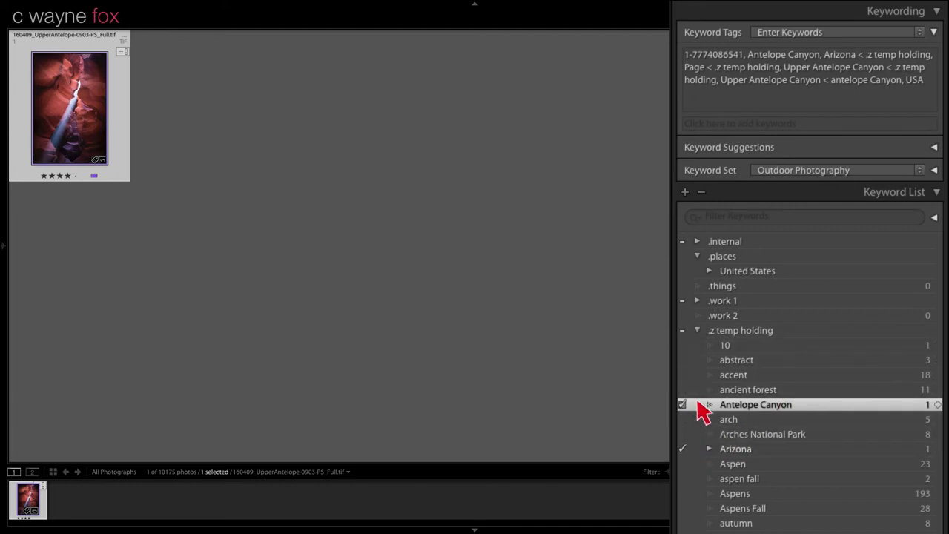
left_click(709, 448)
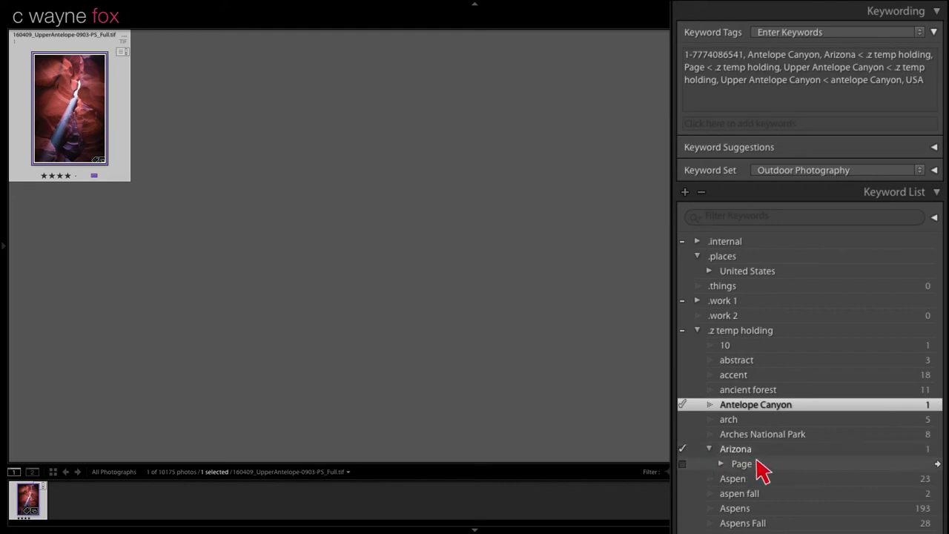
left_click(722, 465)
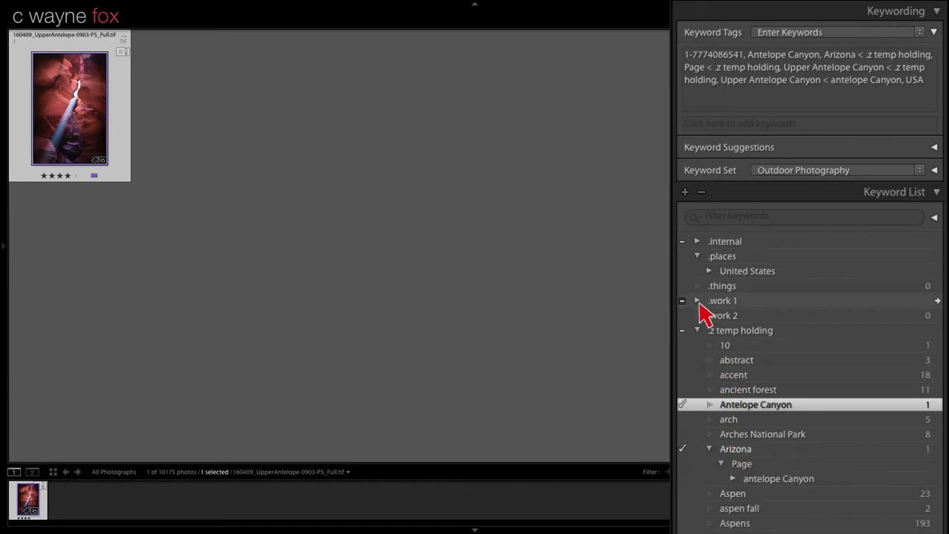
left_click(698, 301)
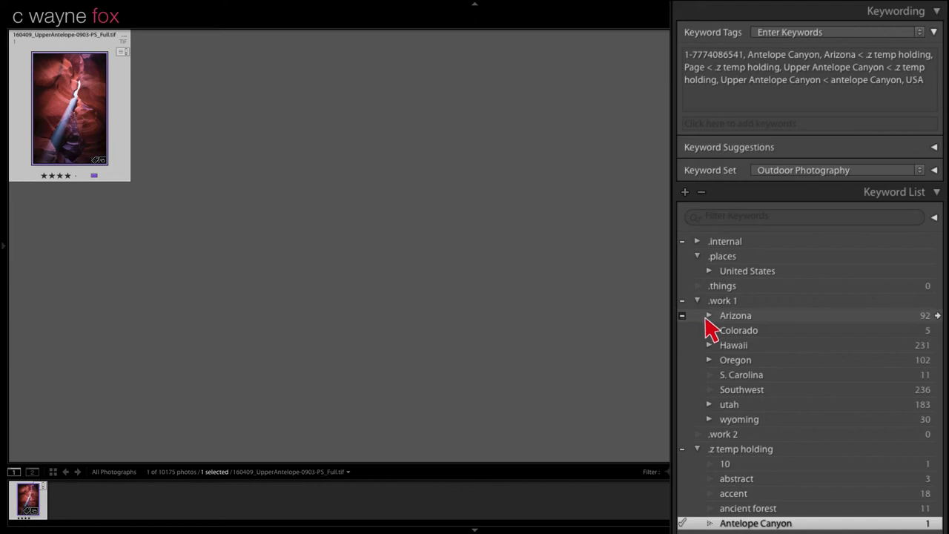
left_click(709, 315)
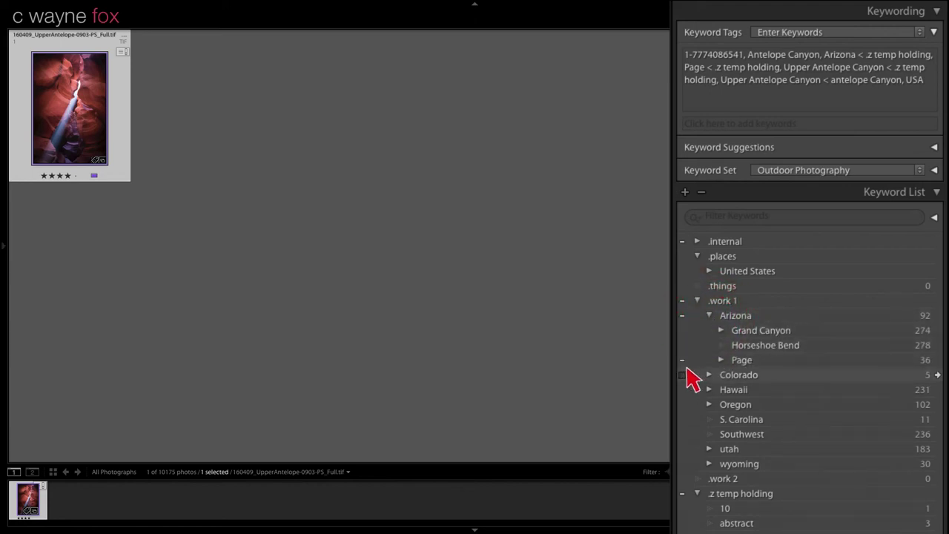
left_click(722, 360)
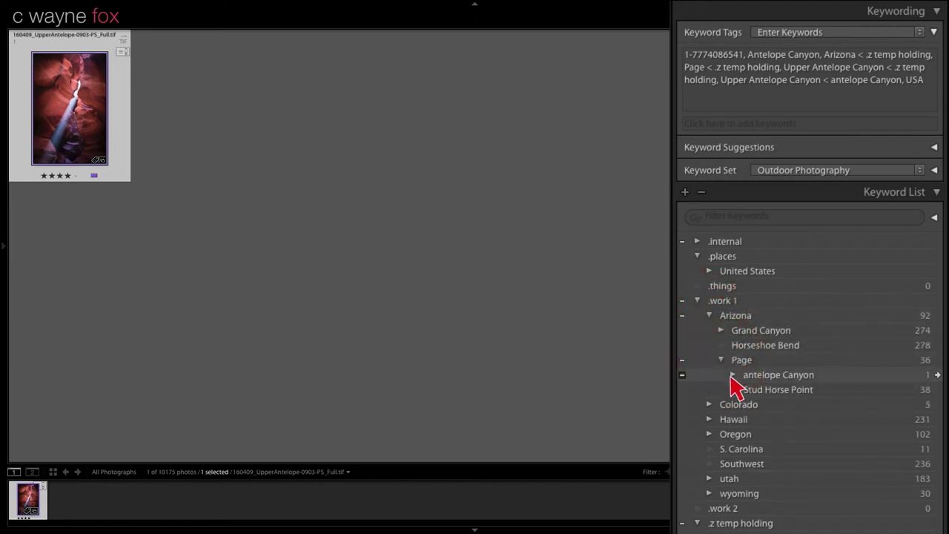
left_click(733, 374)
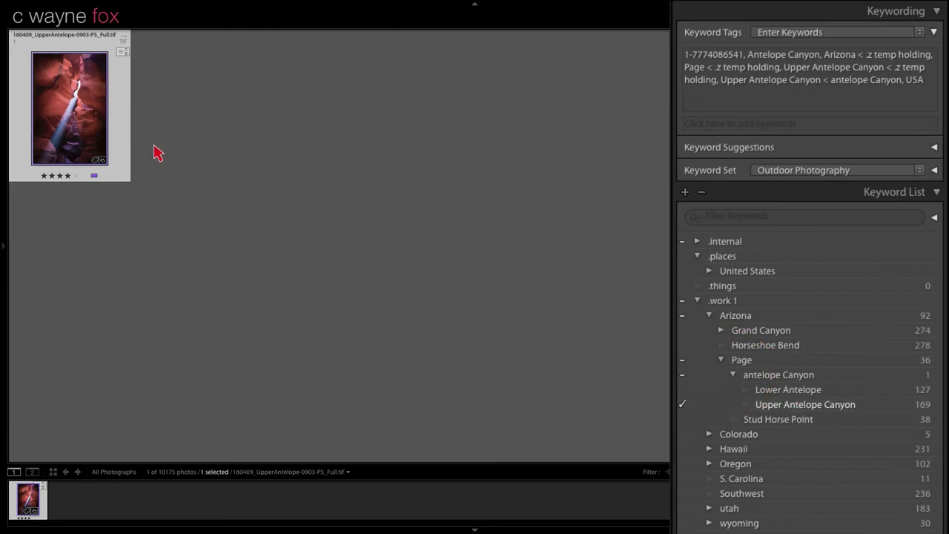
Step: Remove the top-level Antelope Canyon tag in .z temp holding from the photo and delete that keyword
scroll(737, 381, "down", 4)
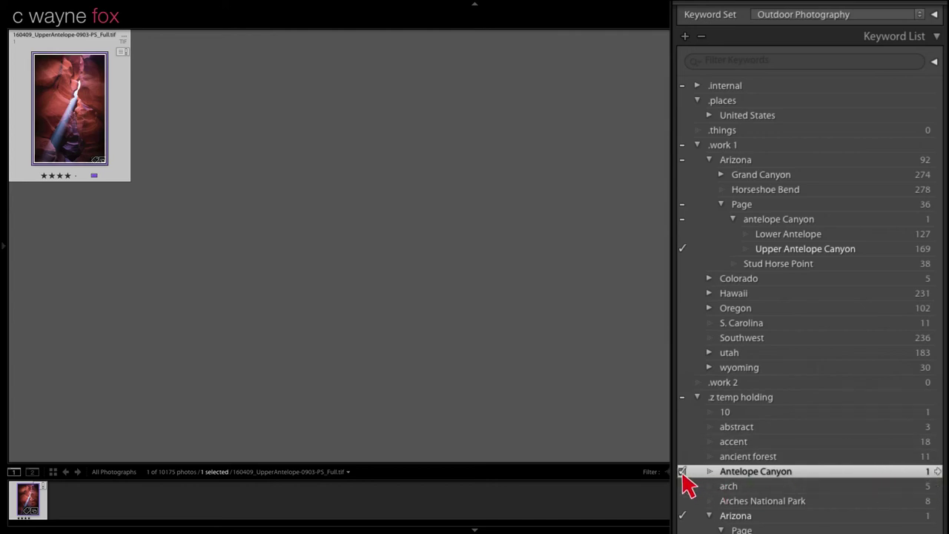
scroll(837, 84, "up", 4)
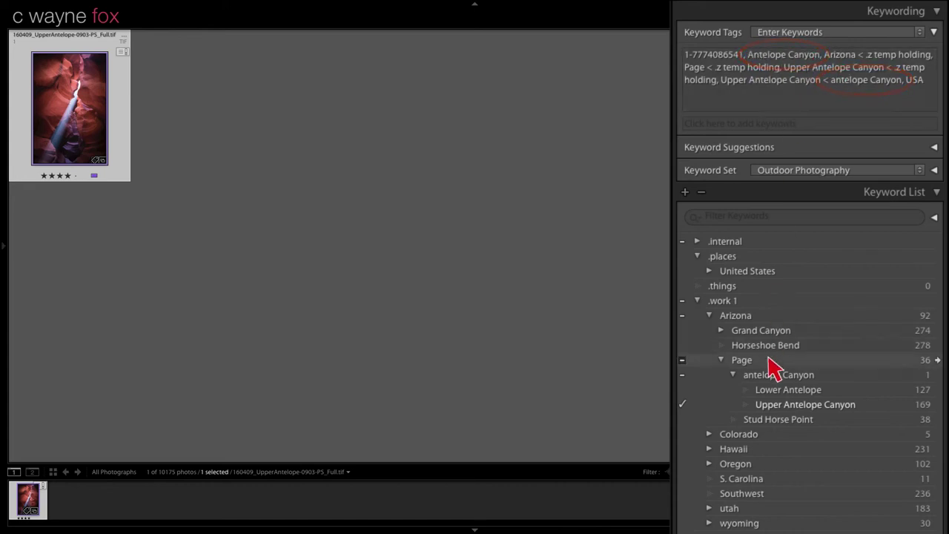
scroll(773, 365, "down", 3)
scroll(773, 391, "down", 2)
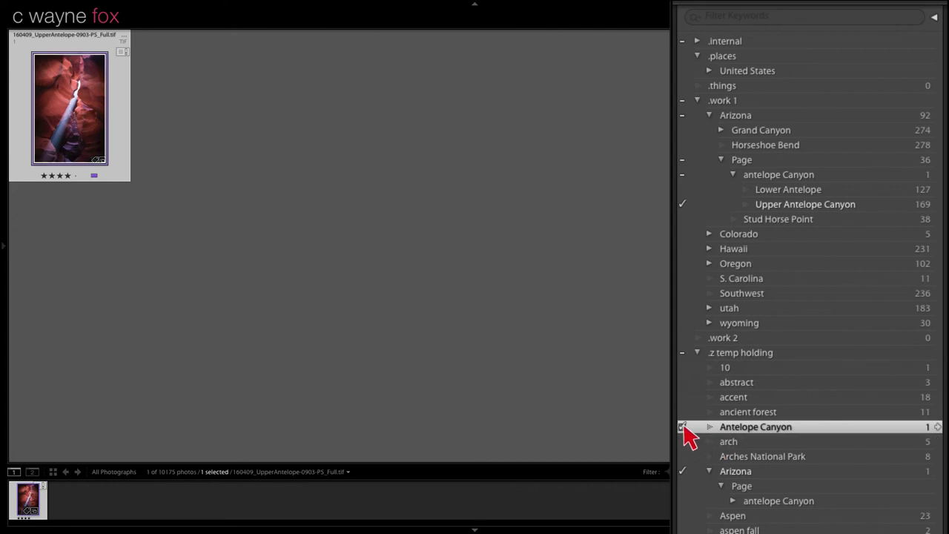
left_click(683, 427)
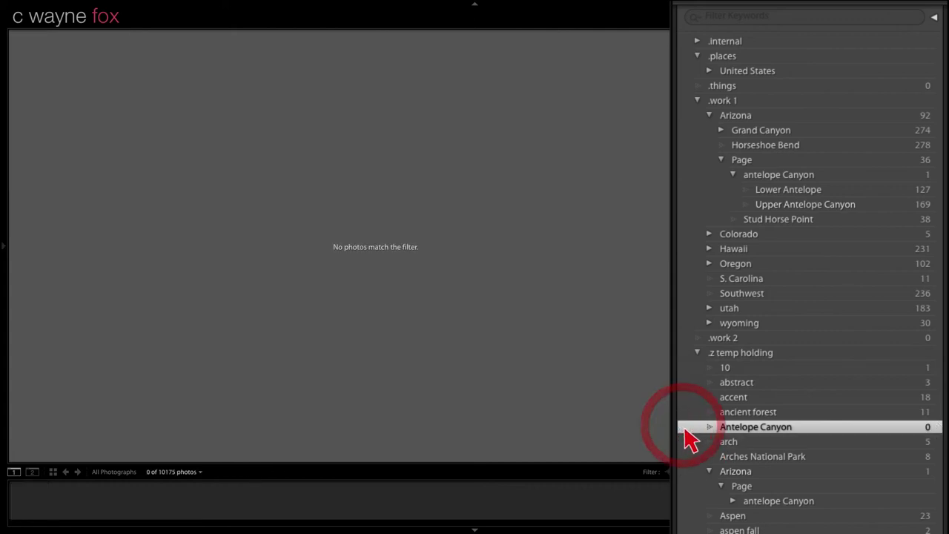
right_click(936, 430)
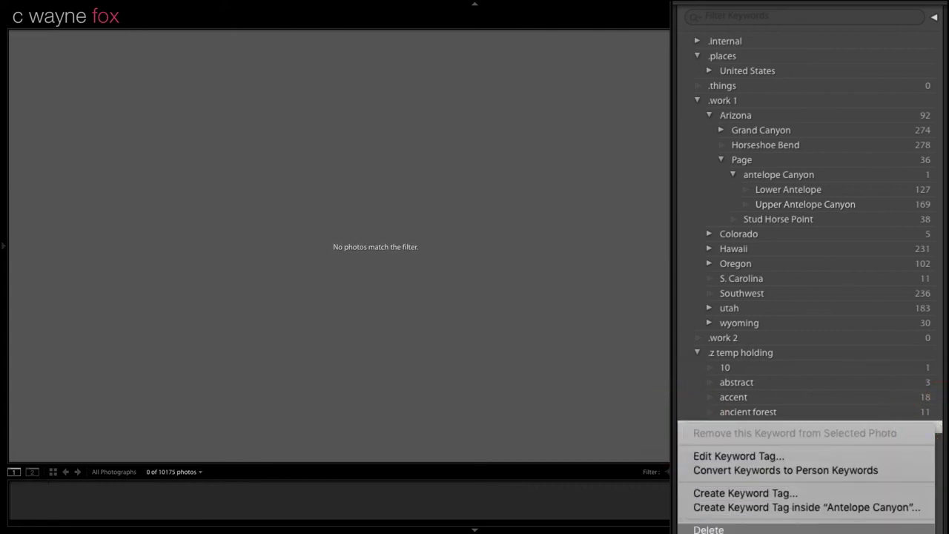
left_click(712, 529)
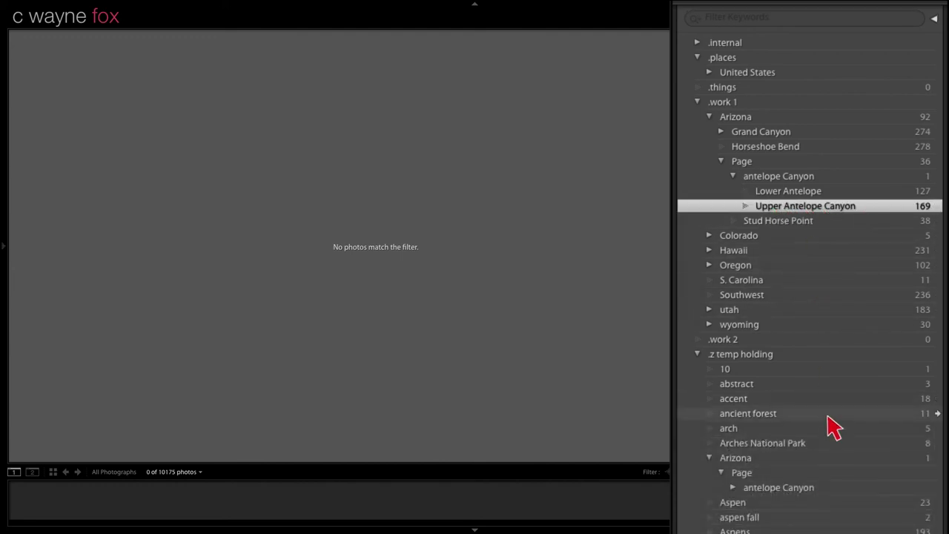
Step: Show the photos tagged Lower Antelope in .z temp holding and assign all of them Lower Antelope from .work 1 > Arizona
scroll(830, 423, "down", 5)
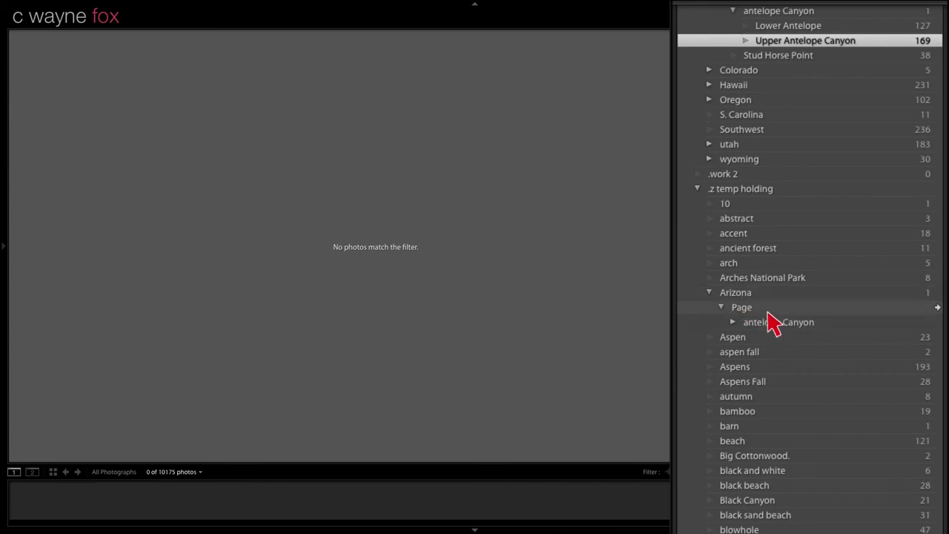
left_click(768, 309)
left_click(732, 321)
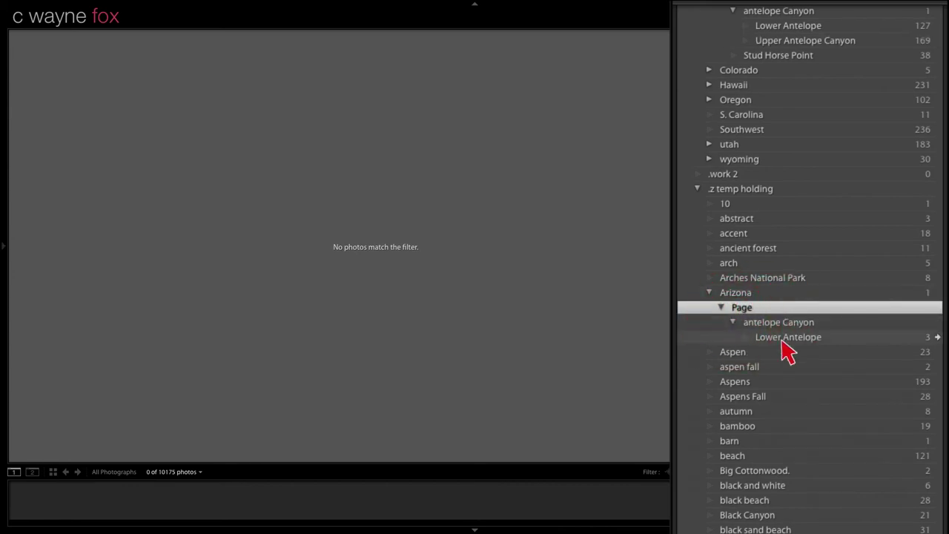
left_click(937, 337)
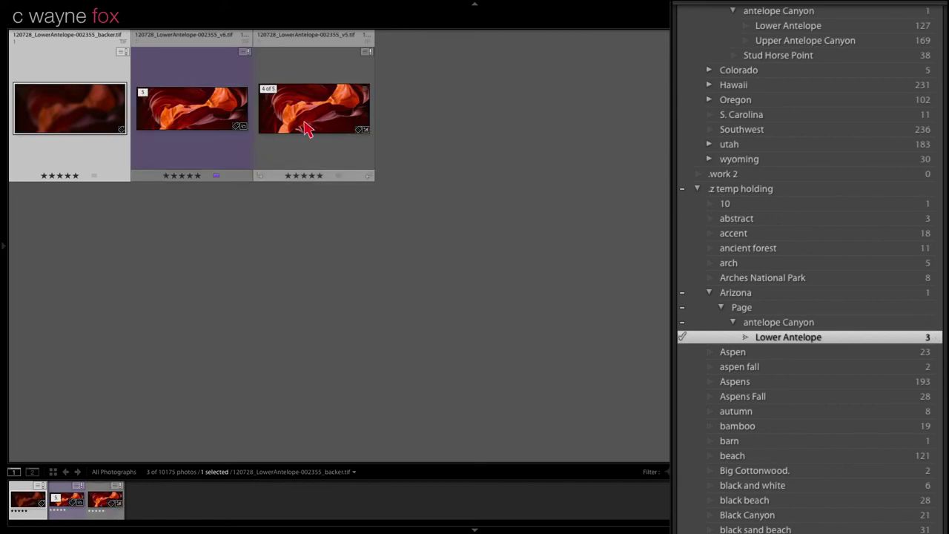
key("ctrl+a")
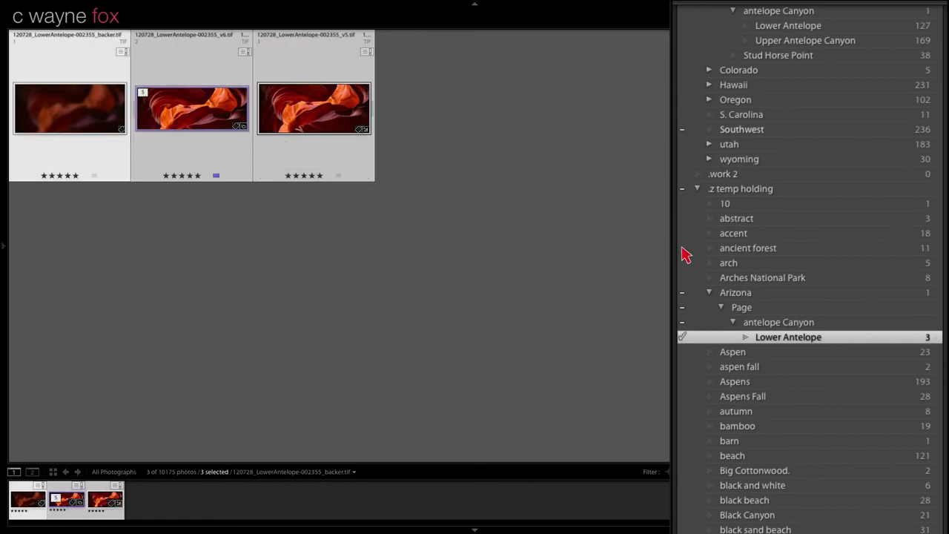
scroll(708, 293, "up", 4)
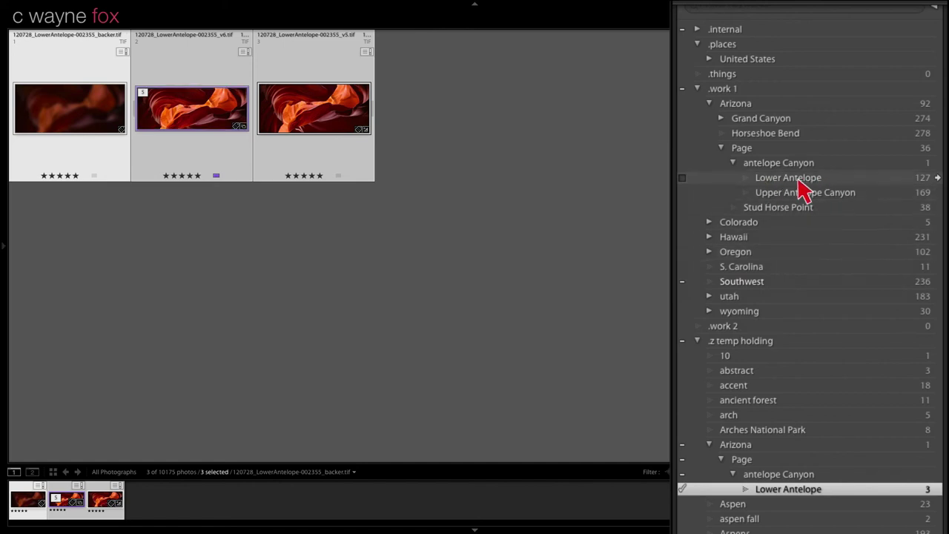
left_click(682, 178)
Step: Remove the .z temp holding Lower Antelope tag from the selected photos and delete that keyword
scroll(733, 361, "down", 2)
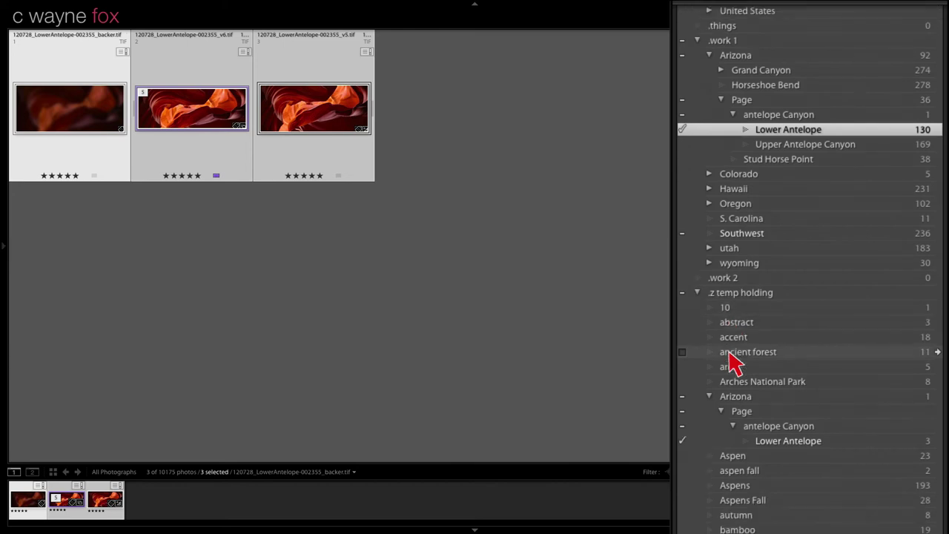
left_click(682, 441)
right_click(917, 444)
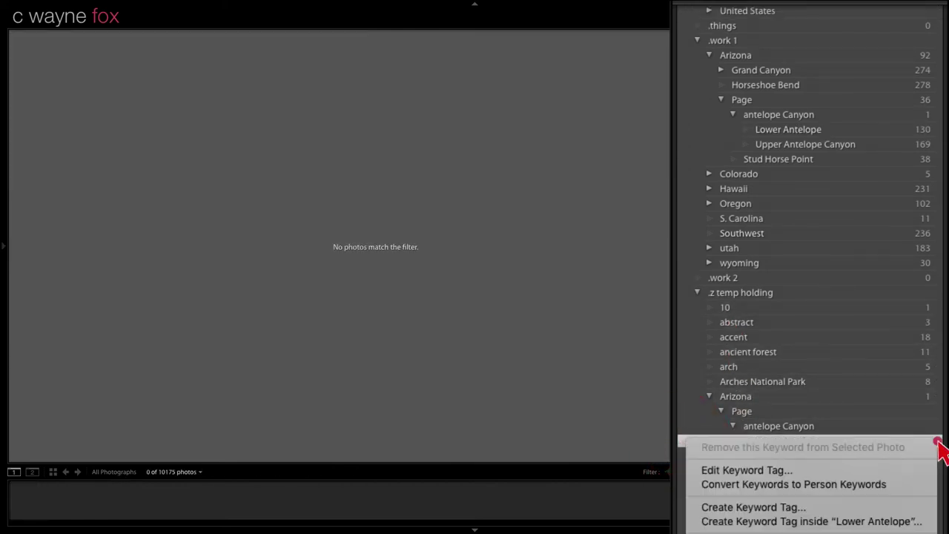
left_click(742, 533)
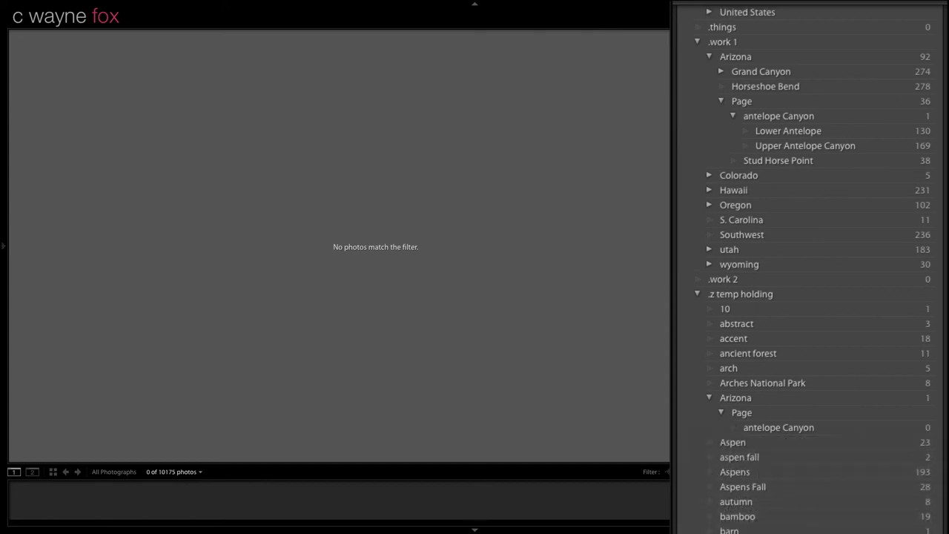
Step: Delete the empty antelope Canyon and Page keywords under Arizona in .z temp holding
right_click(806, 437)
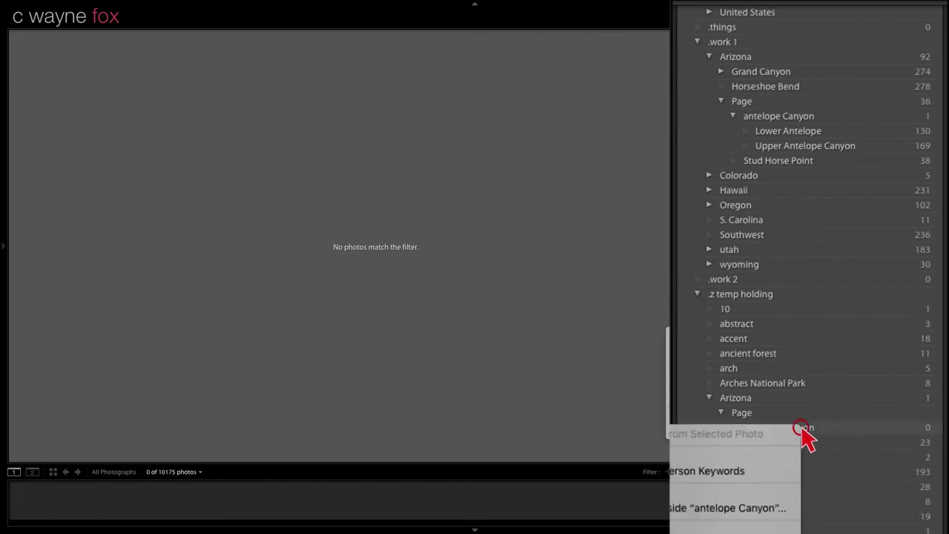
left_click(799, 511)
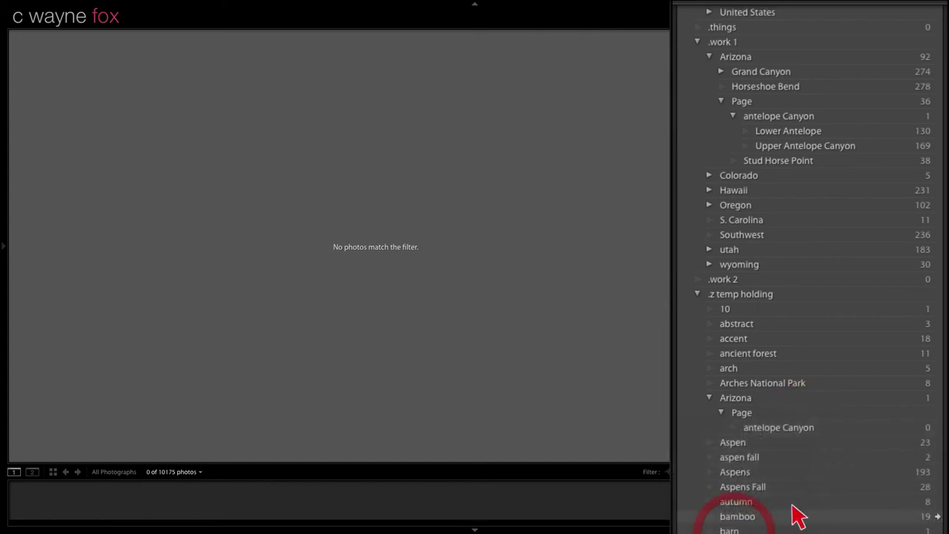
right_click(782, 416)
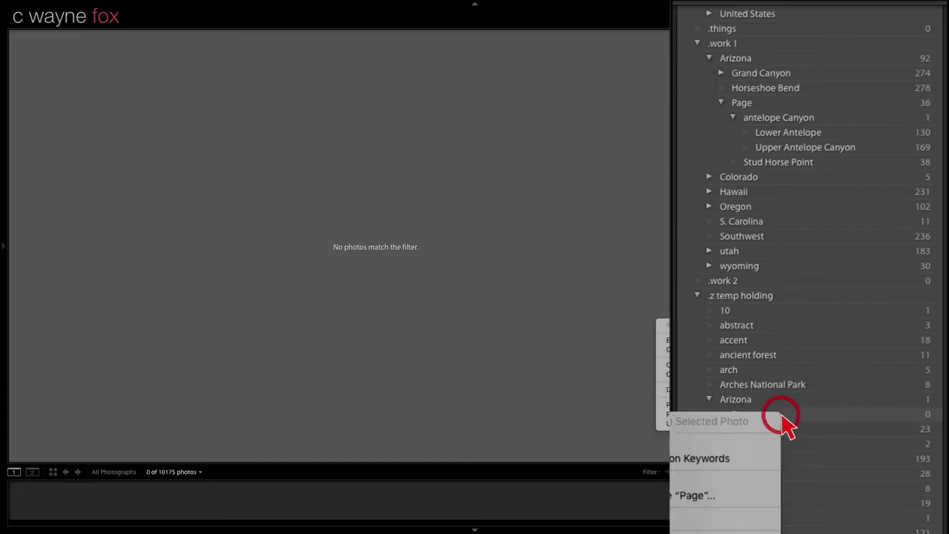
left_click(708, 522)
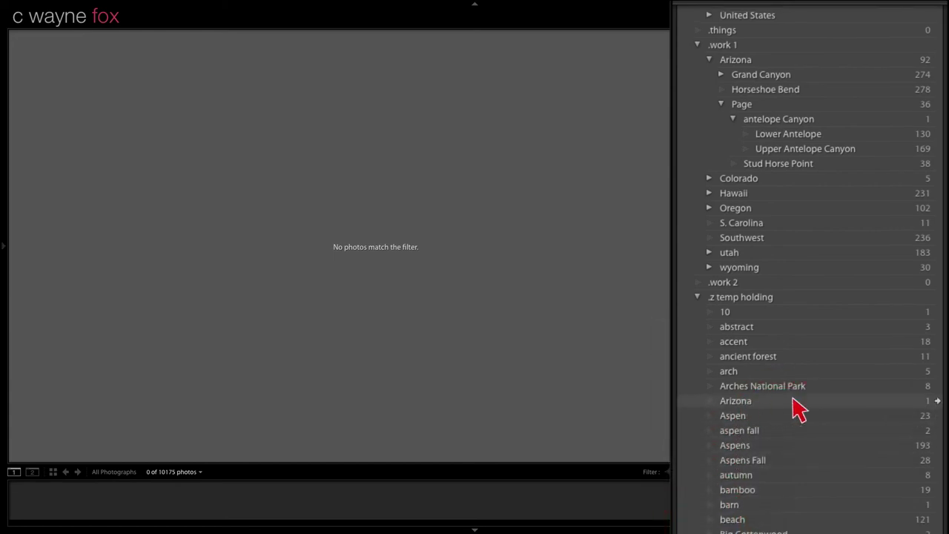
Step: Show the photo tagged Arizona in .z temp holding, remove that tag from it, and delete the duplicate Arizona keyword
left_click(937, 400)
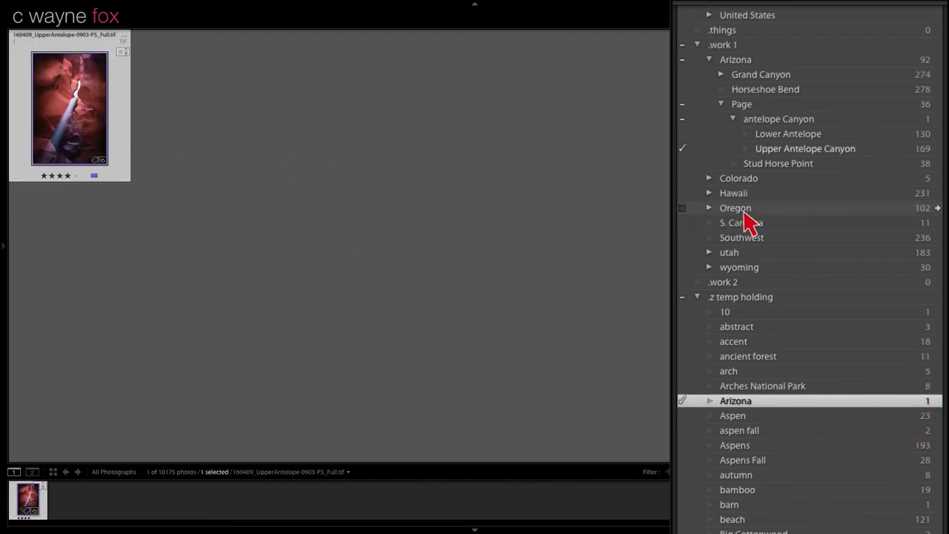
scroll(749, 219, "up", 1)
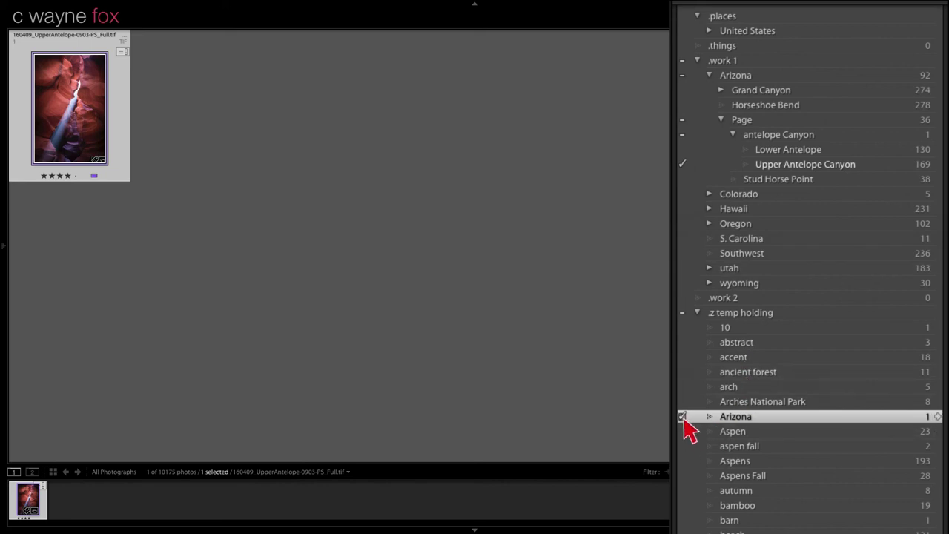
scroll(734, 301, "up", 5)
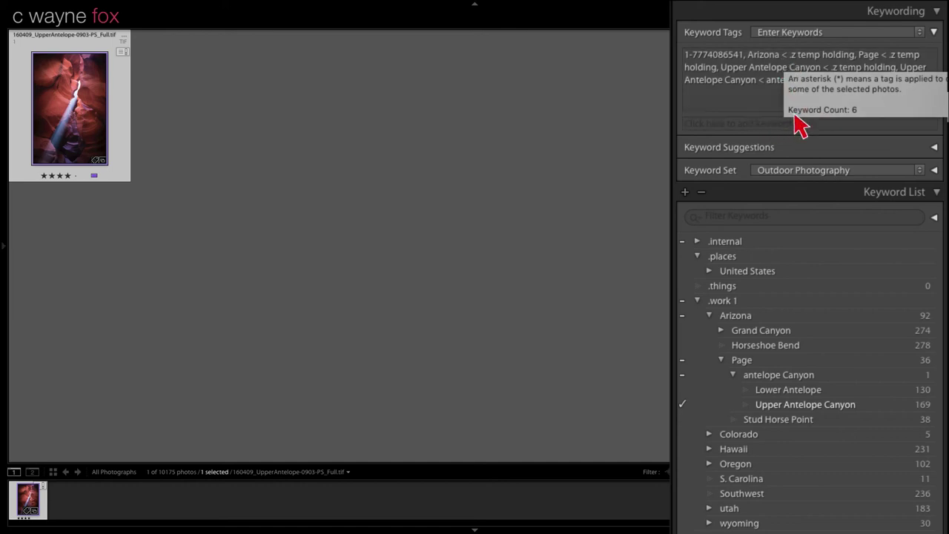
scroll(768, 115, "down", 6)
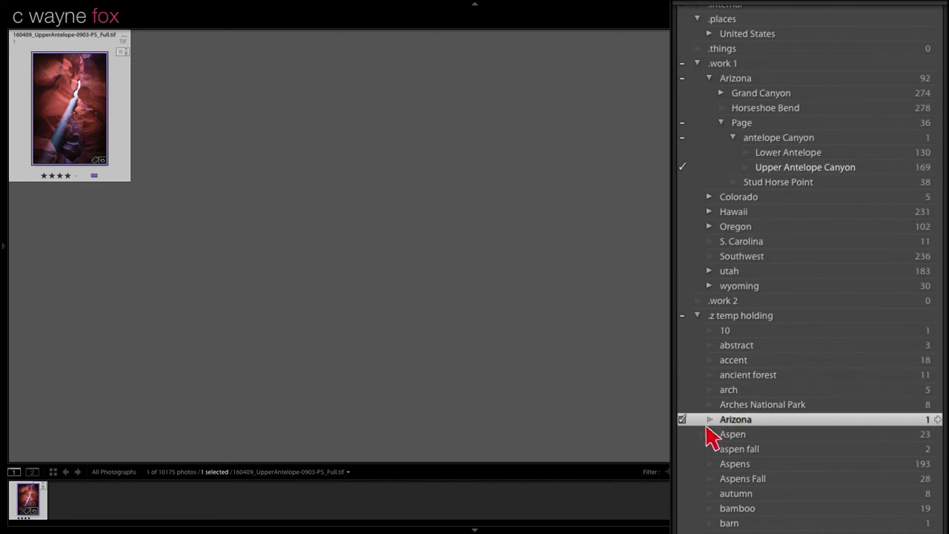
left_click(682, 420)
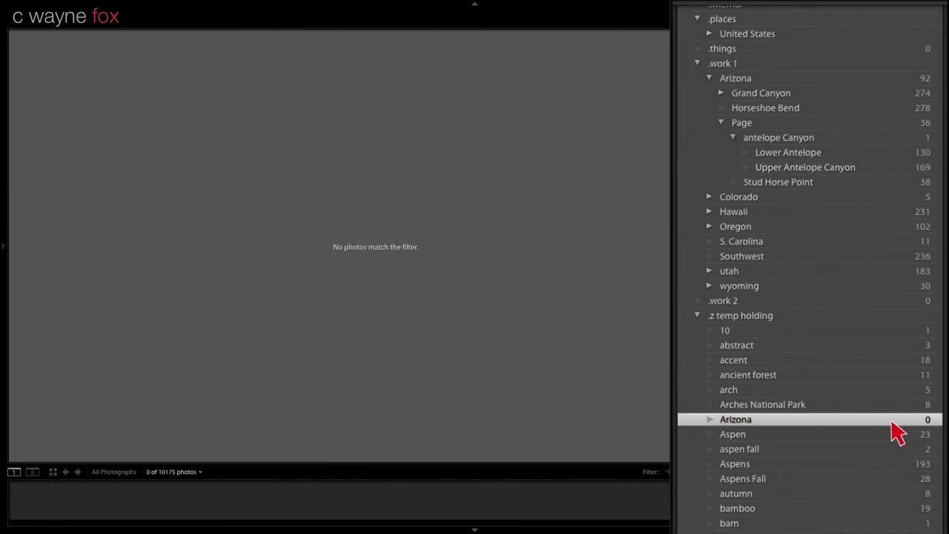
right_click(936, 421)
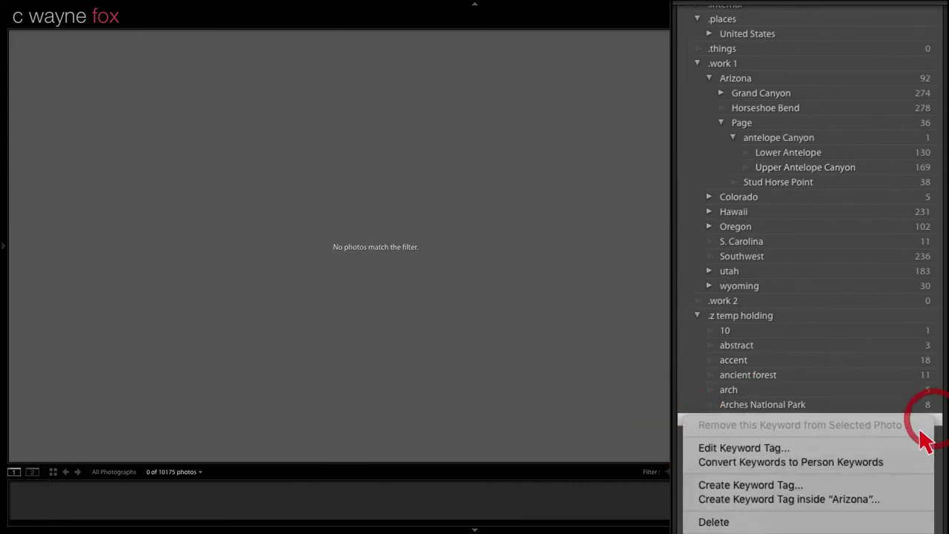
left_click(798, 519)
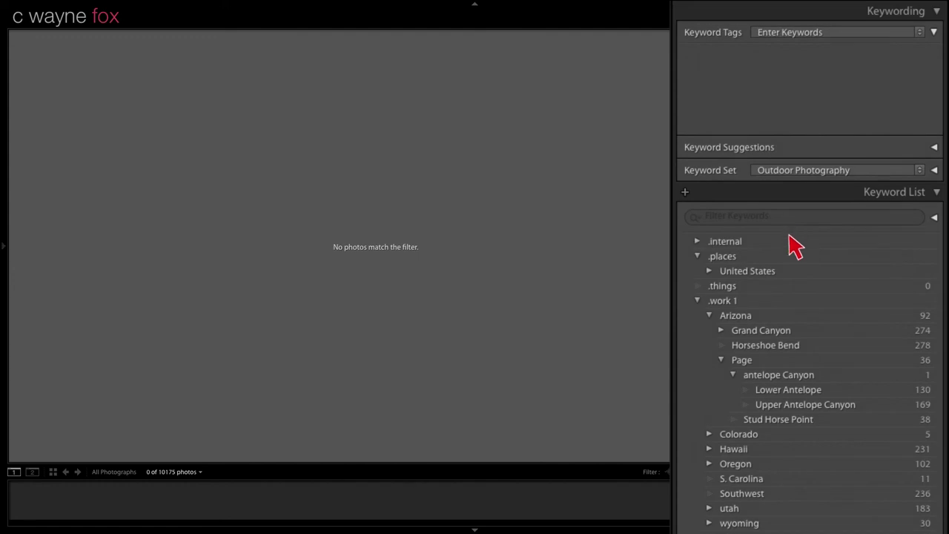
Step: Collapse the .work 1 group and look through .z temp holding for further place keywords
scroll(785, 300, "down", 1)
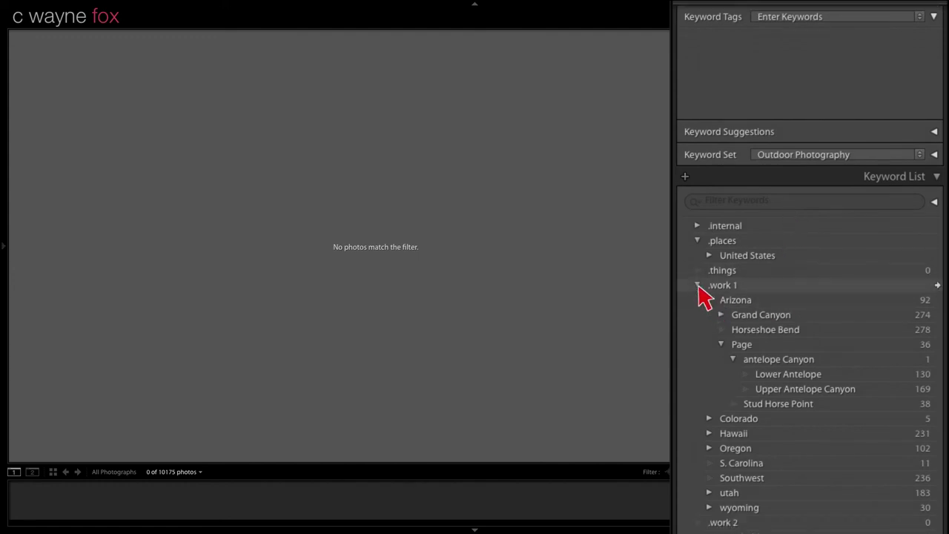
left_click(697, 285)
scroll(738, 318, "down", 5)
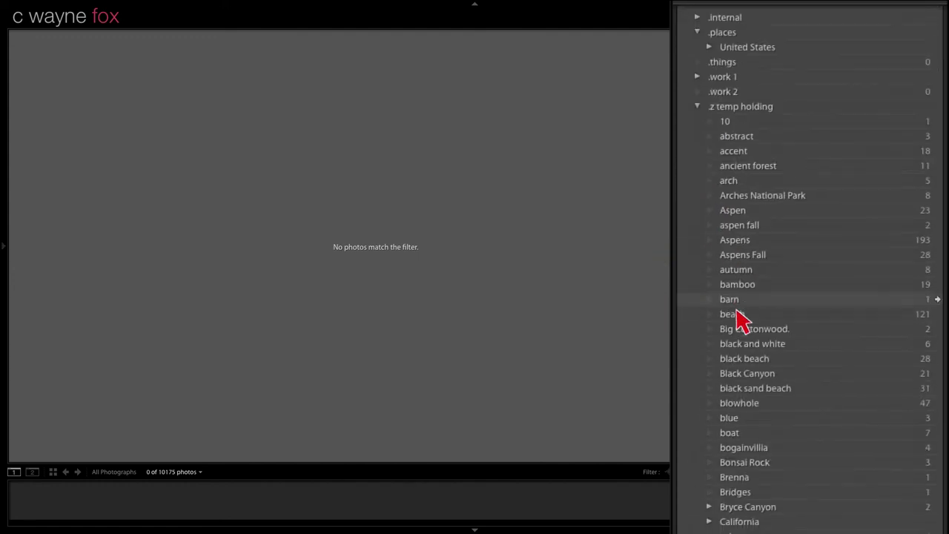
scroll(741, 317, "up", 1)
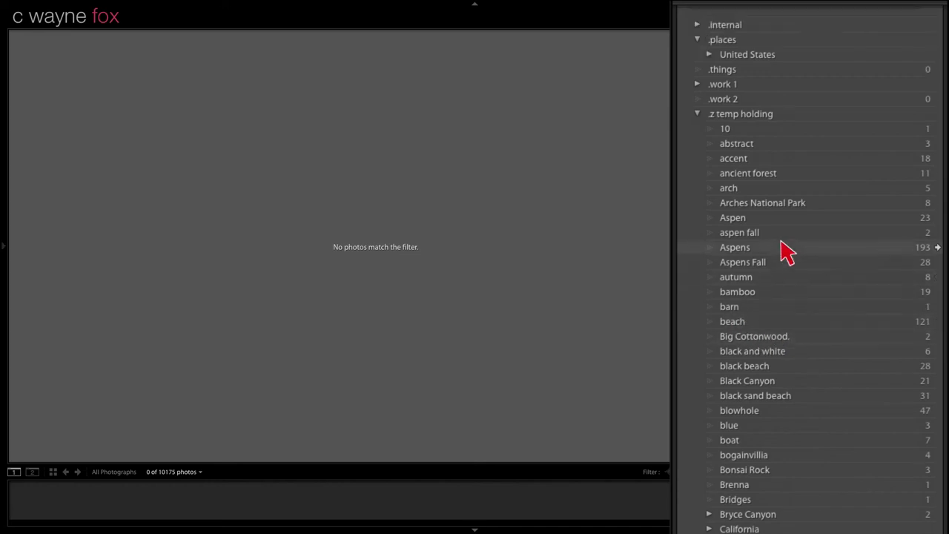
Step: Try moving Arches National Park, Big Cottonwood., Black Canyon, Bonsai Rock, Bridges, Bryce Canyon and California from .z temp holding into .work 1, and undo it
left_click(771, 207)
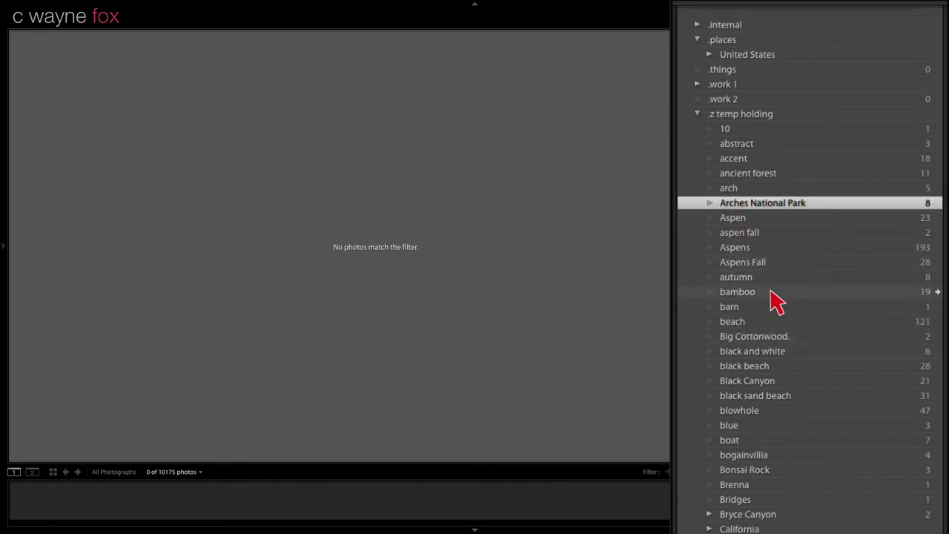
left_click(767, 336, "ctrl")
scroll(801, 385, "down", 3)
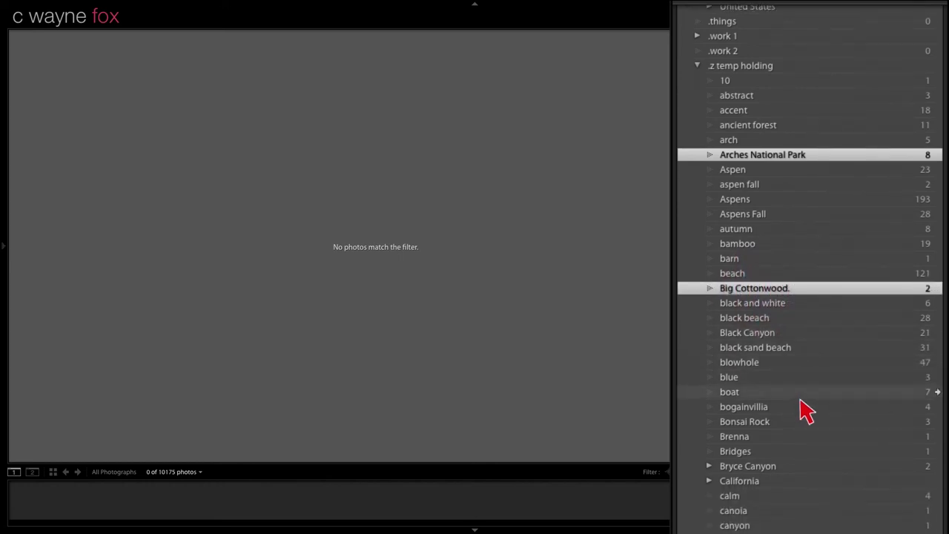
left_click(763, 452, "ctrl")
left_click(758, 465, "ctrl")
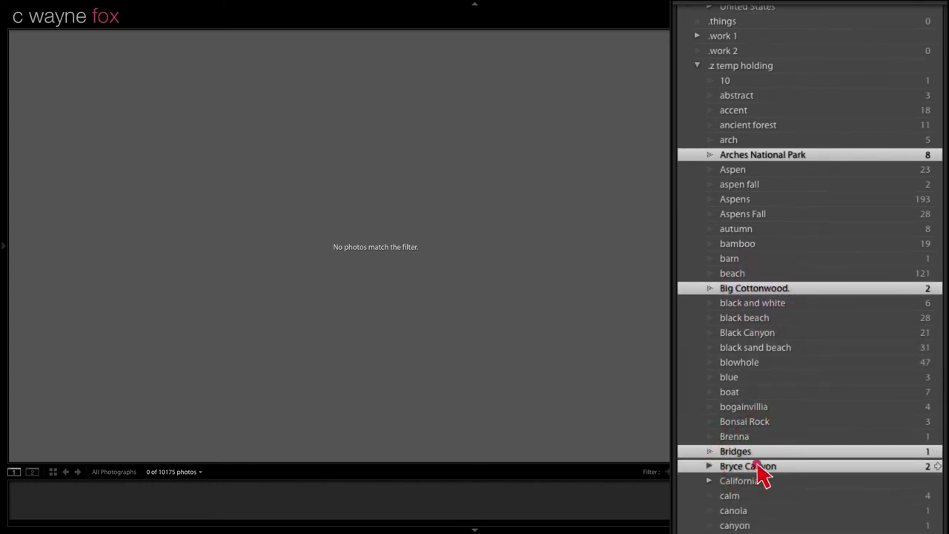
left_click(745, 421, "ctrl")
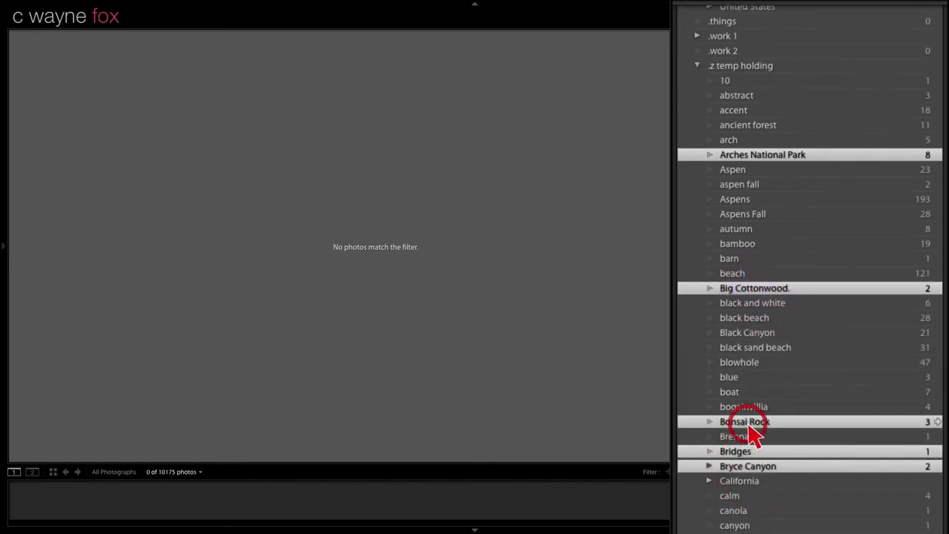
left_click(760, 341, "ctrl")
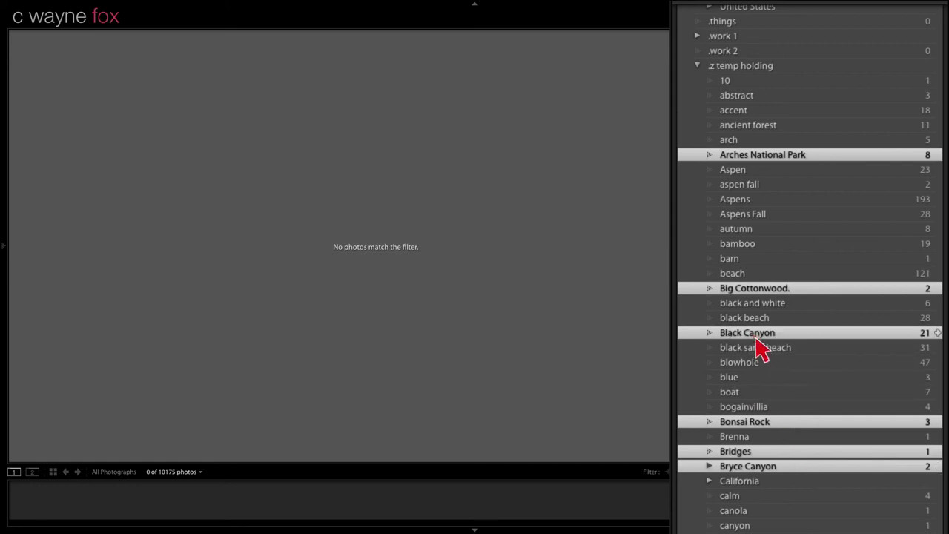
left_click(756, 482, "ctrl")
scroll(778, 252, "up", 2)
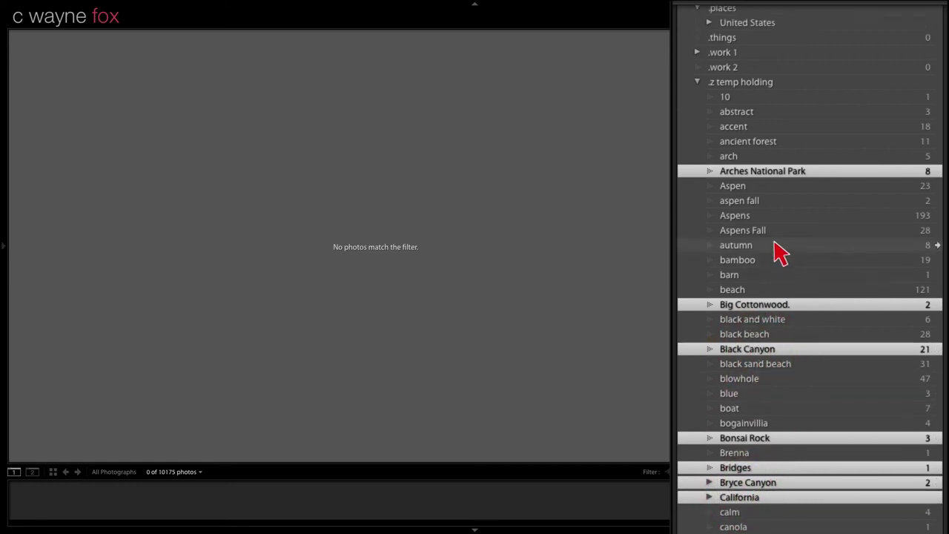
scroll(774, 244, "up", 3)
left_click_drag(762, 225, 724, 106)
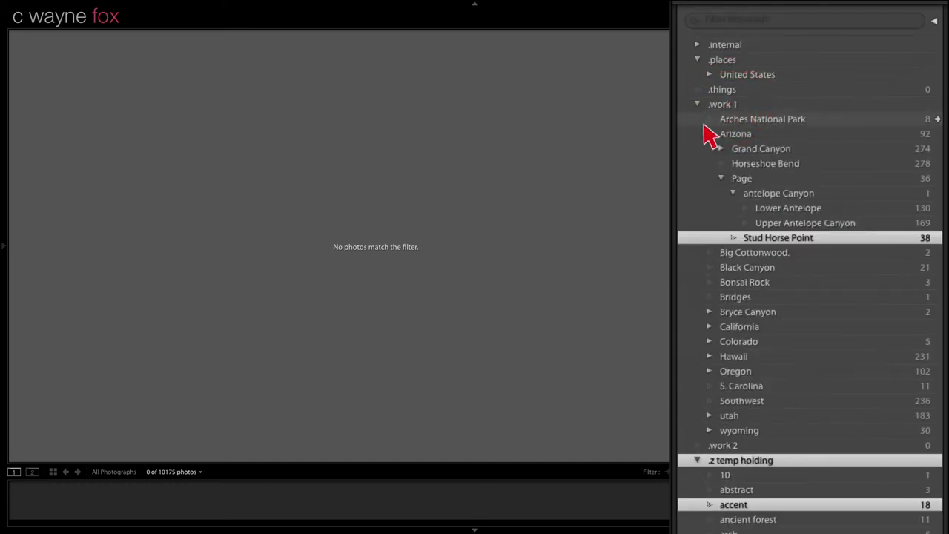
left_click(709, 134)
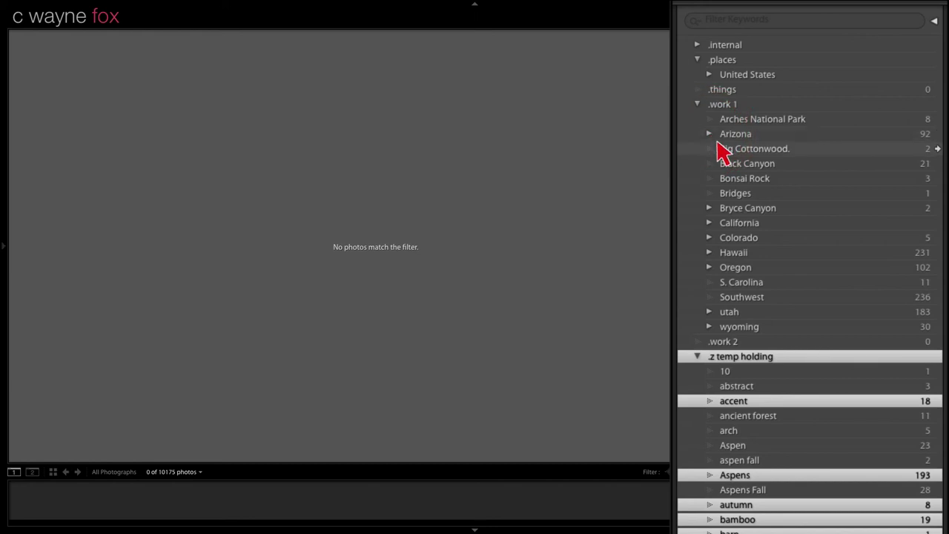
key("ctrl+z")
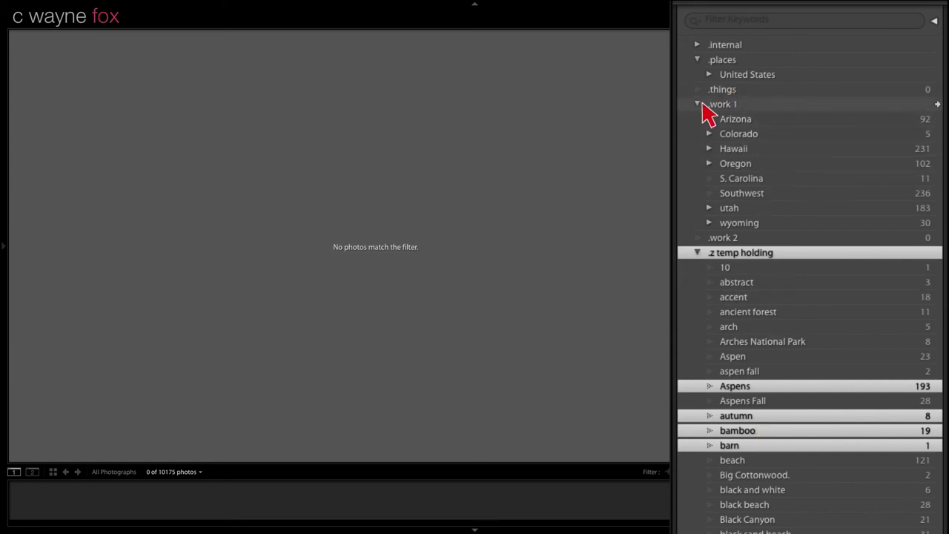
Step: Collapse the .work 1 group and check the keywords in .z temp holding, including those nested under Bryce Canyon
left_click(698, 104)
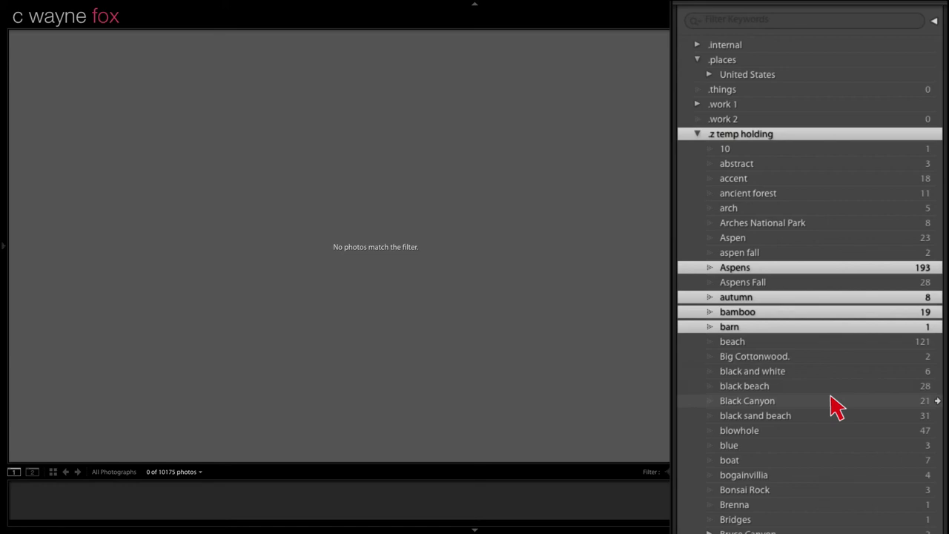
scroll(836, 406, "down", 3)
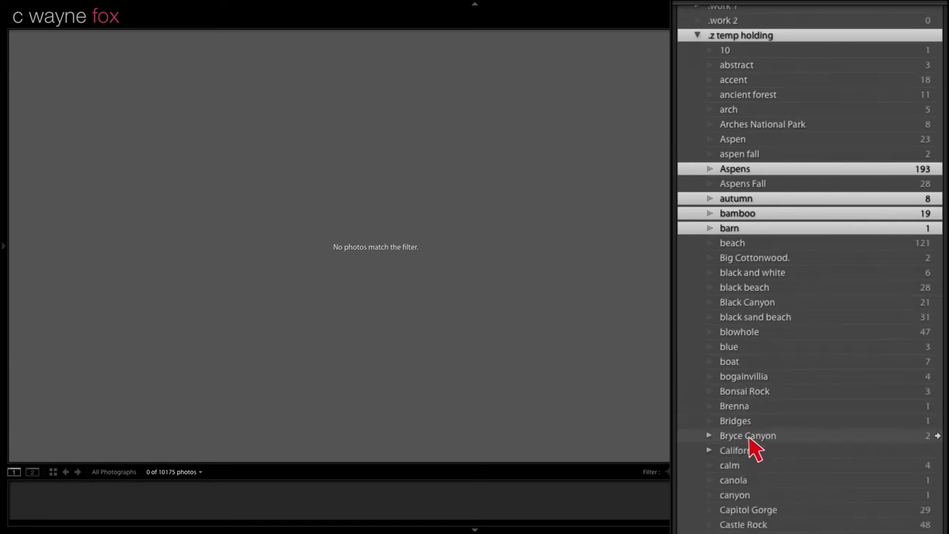
left_click(709, 436)
scroll(810, 436, "down", 4)
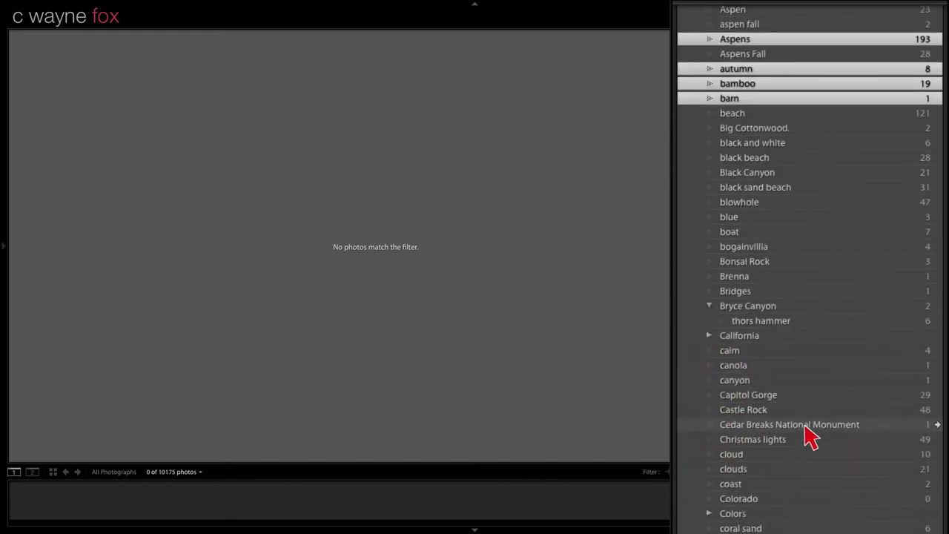
scroll(808, 437, "up", 4)
left_click(708, 441)
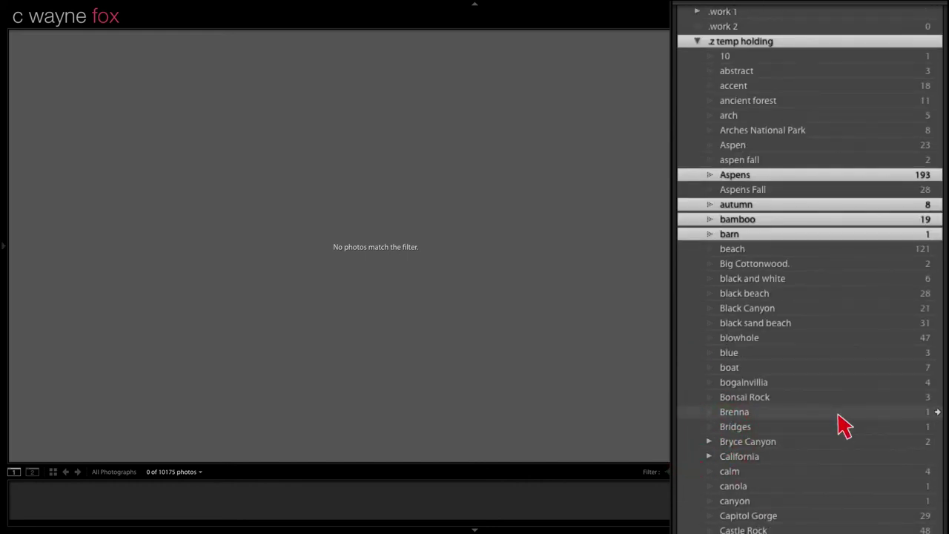
scroll(838, 386, "up", 7)
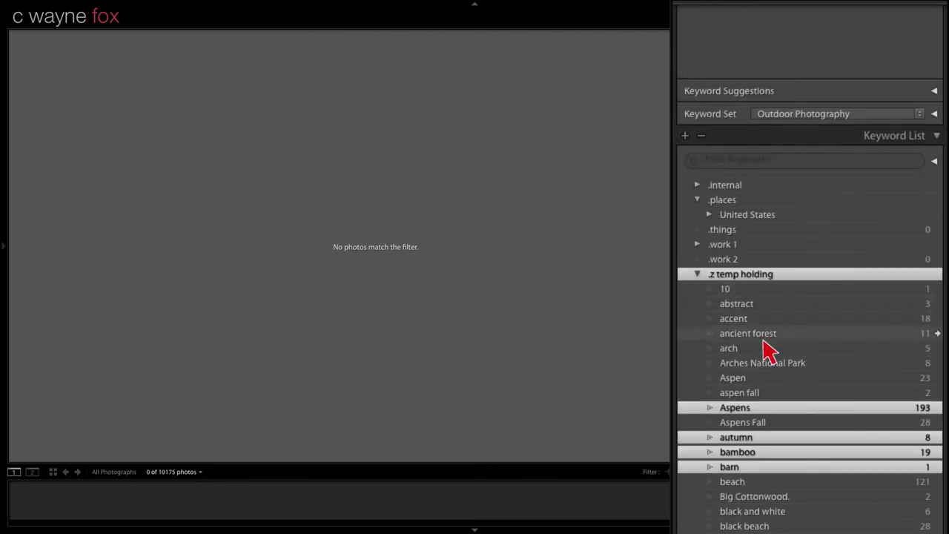
Step: Show the photos tagged ancient forest and check which place keywords they carry under United States and .work 1
left_click(765, 338)
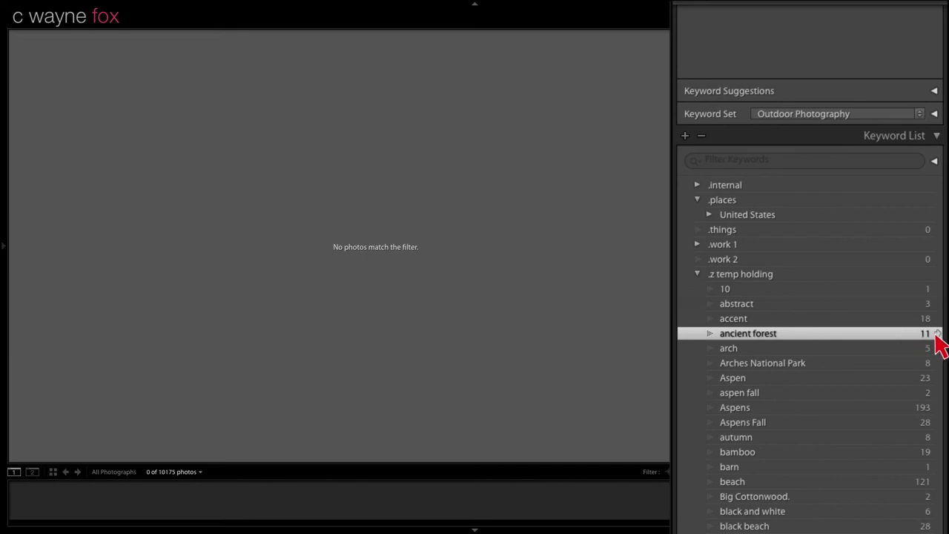
left_click(937, 333)
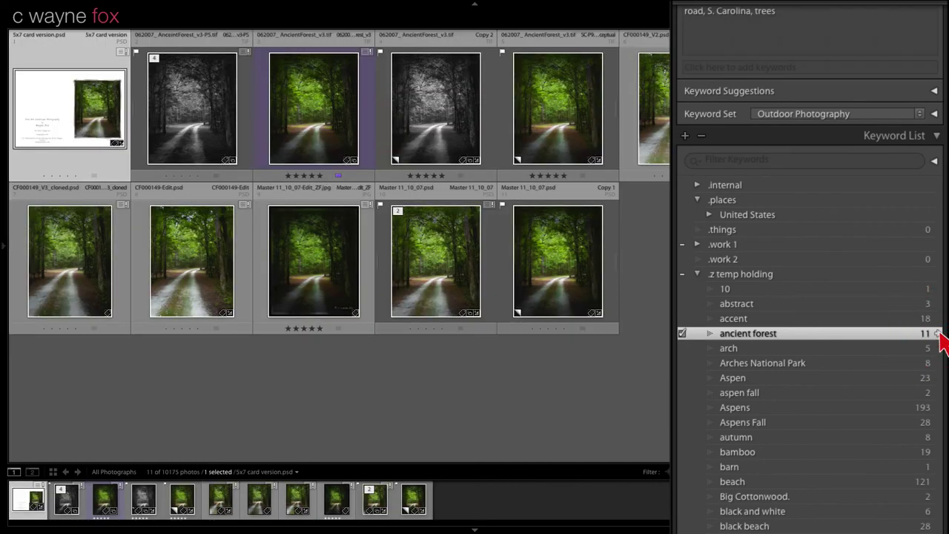
left_click(709, 214)
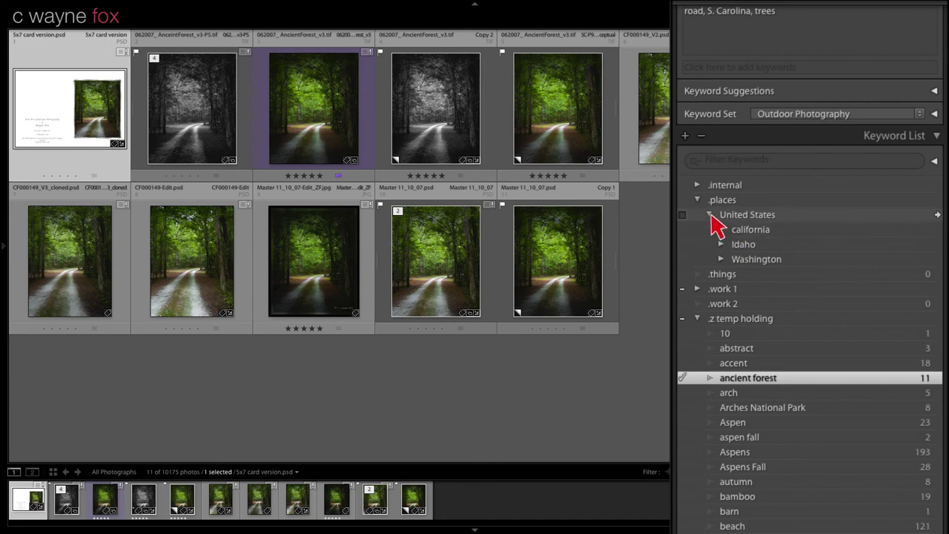
left_click(709, 214)
left_click(697, 244)
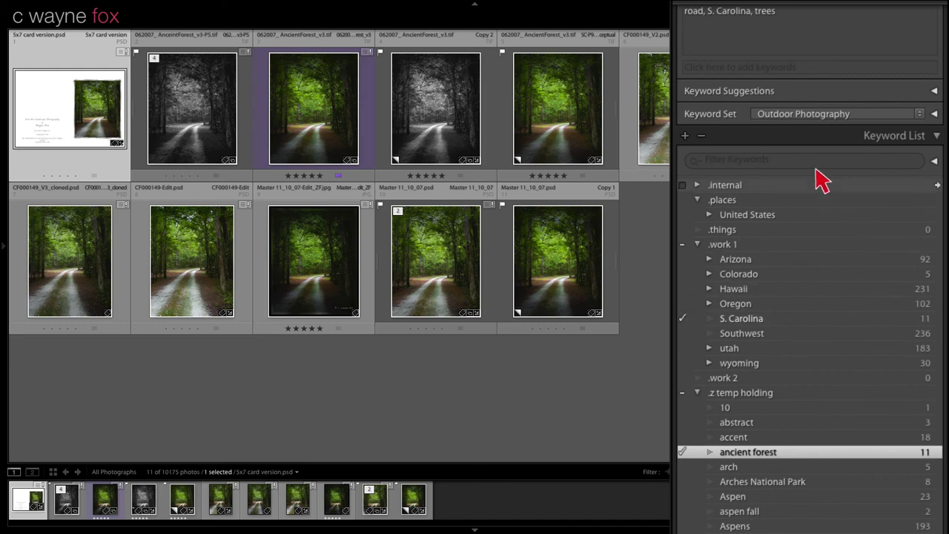
scroll(804, 134, "up", 2)
scroll(819, 255, "down", 3)
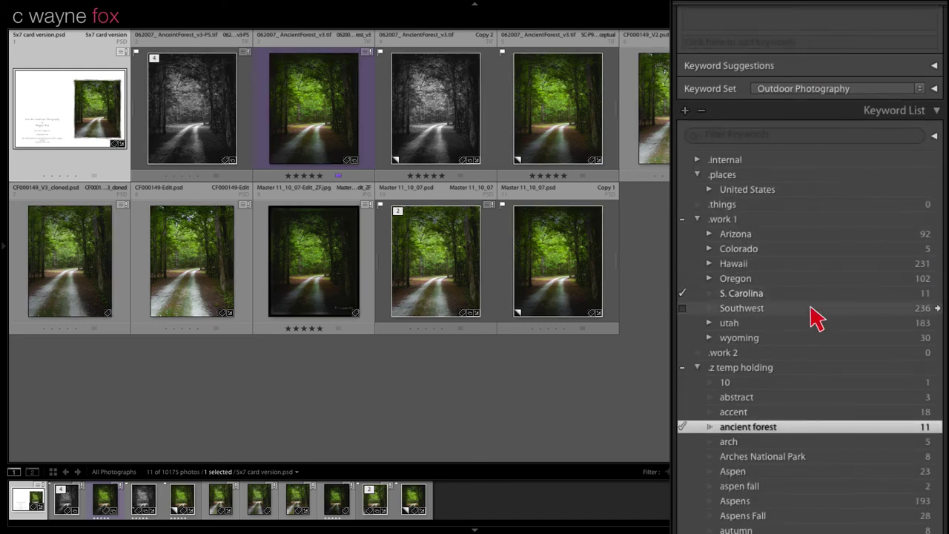
Step: Create the keyword Ghivans Ferry inside S. Carolina in .work 1, with ancient forest as its synonym
left_click(750, 293)
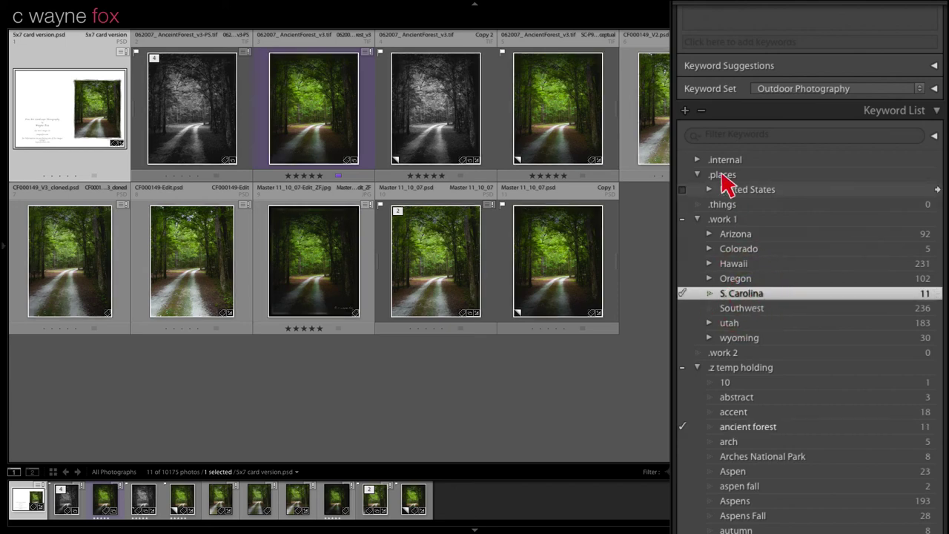
left_click(685, 110)
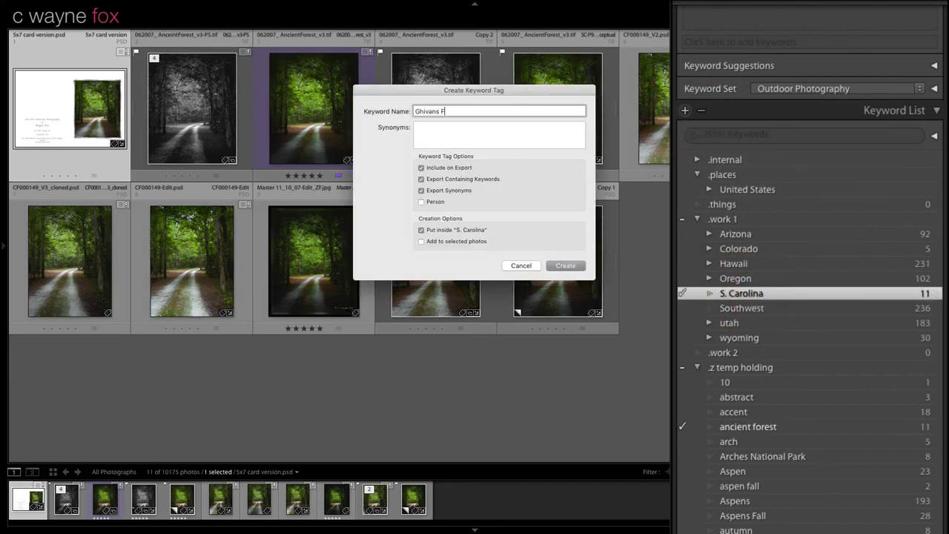
key("Tab")
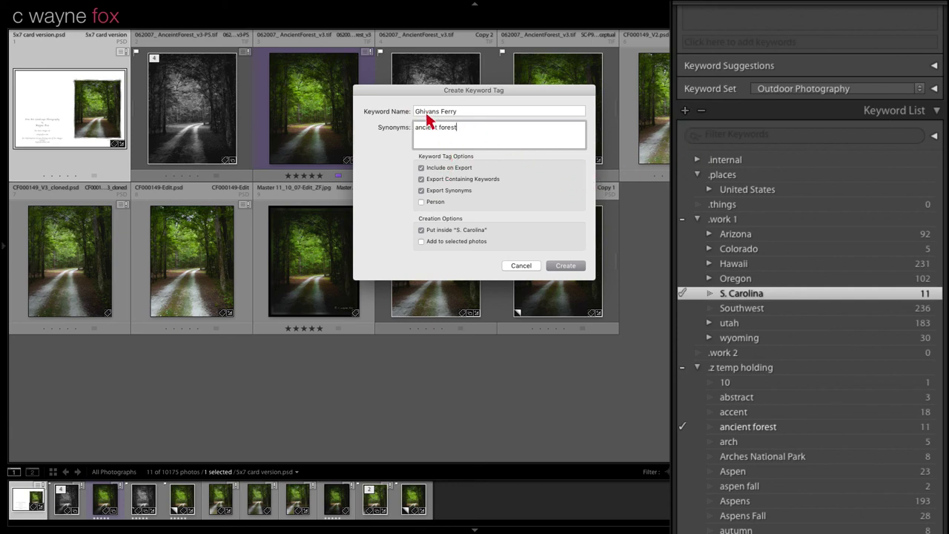
left_click(565, 267)
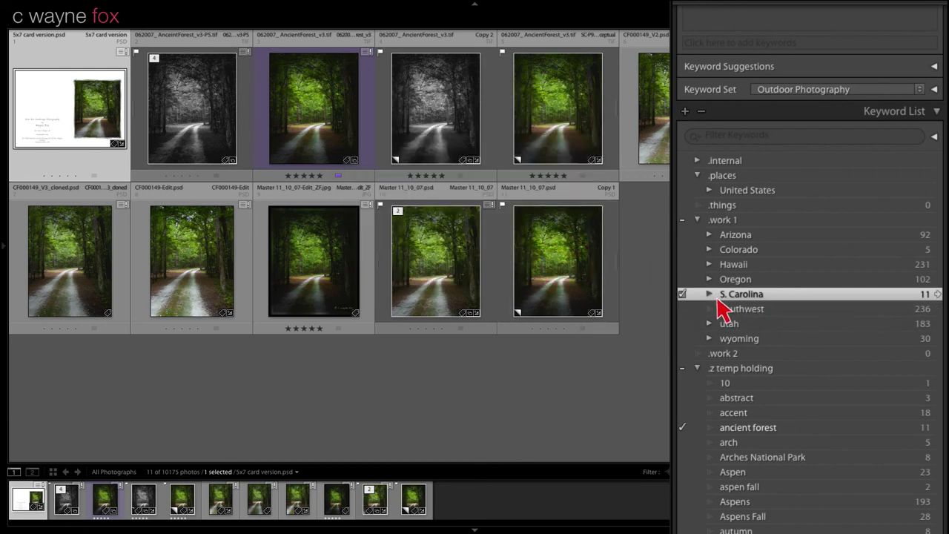
Step: Assign the Ghivans Ferry keyword to all the ancient forest photos and remove their S. Carolina tag
left_click(710, 294)
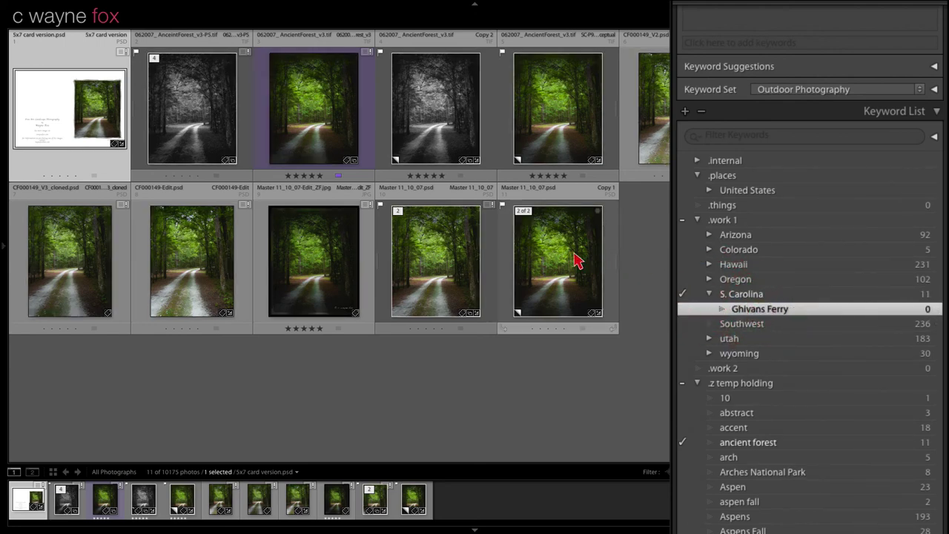
key("ctrl+a")
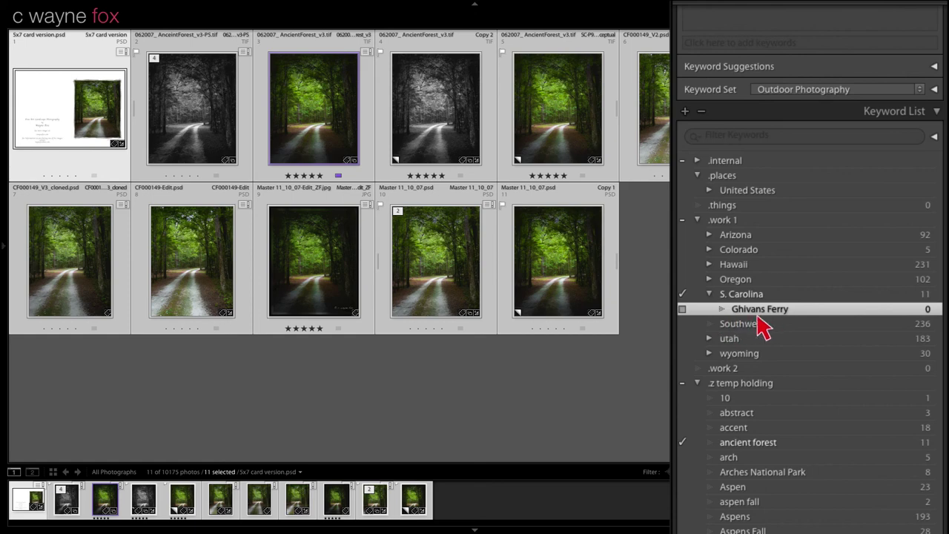
left_click(683, 308)
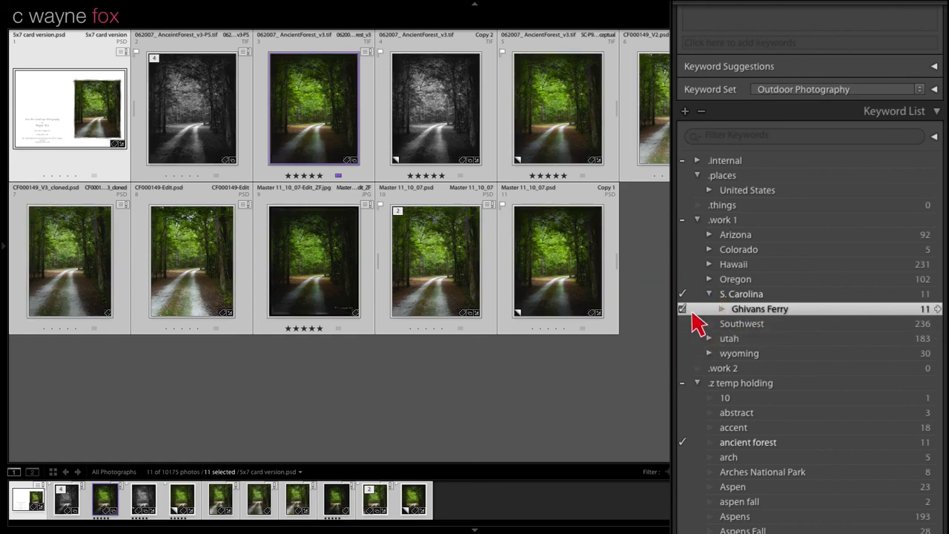
left_click(682, 295)
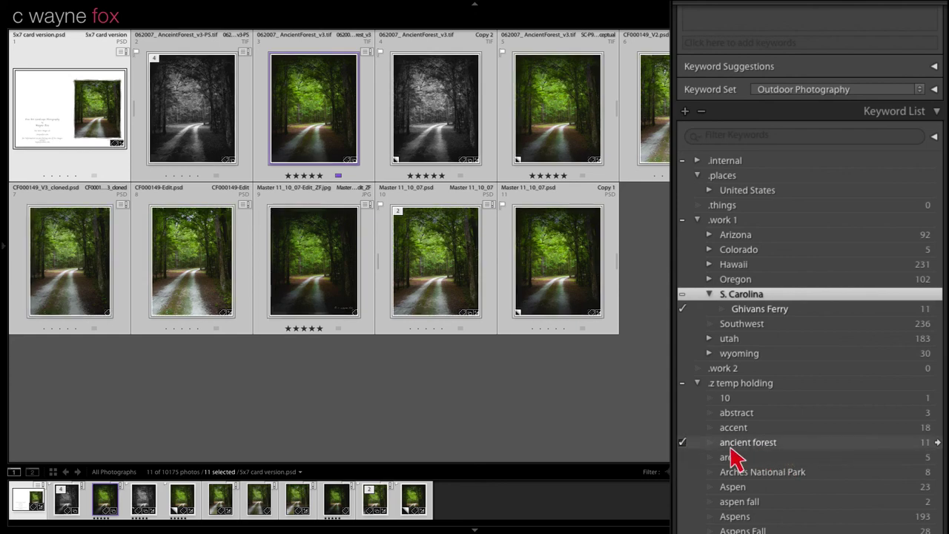
Step: Remove the ancient forest tag from the selected photos and delete that keyword from .z temp holding
left_click(682, 443)
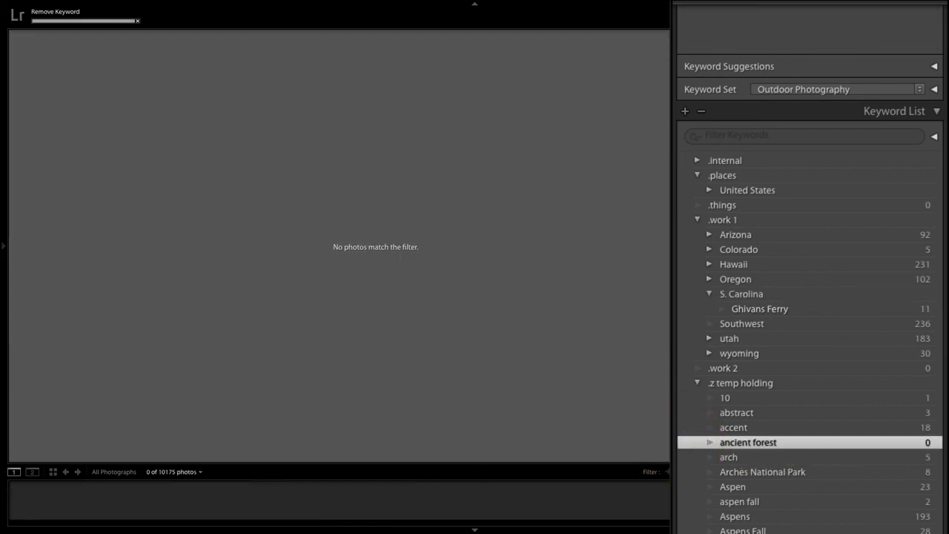
right_click(936, 443)
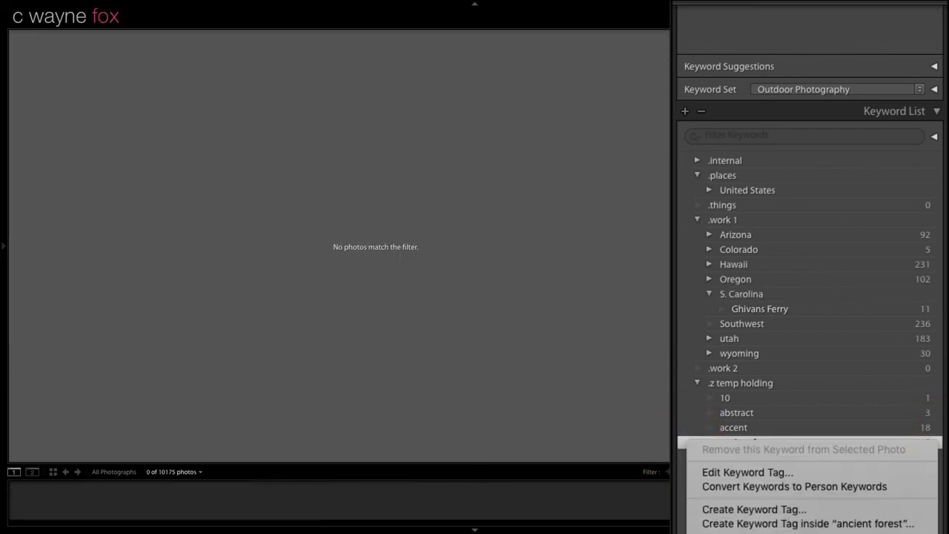
left_click(807, 393)
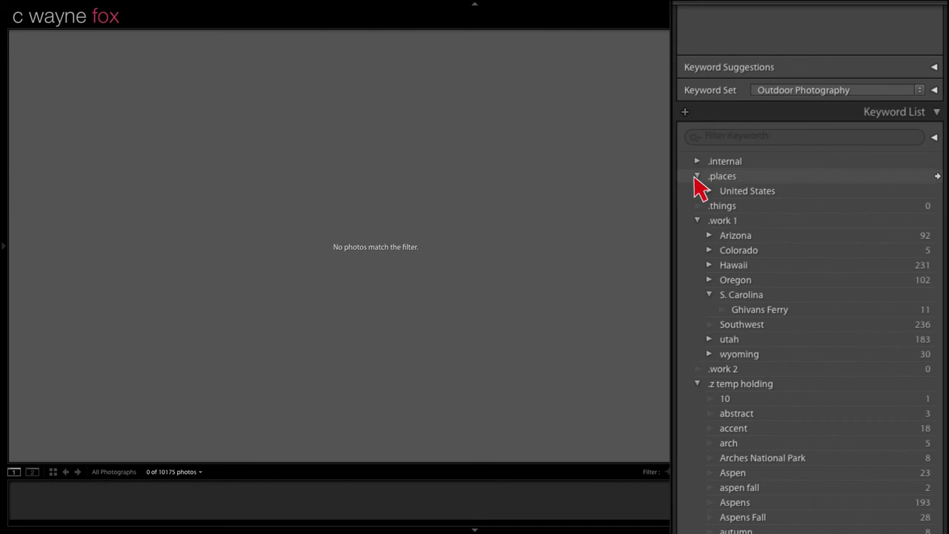
Step: Collapse the .places and .work 1 groups in the keyword list
scroll(758, 436, "up", 2)
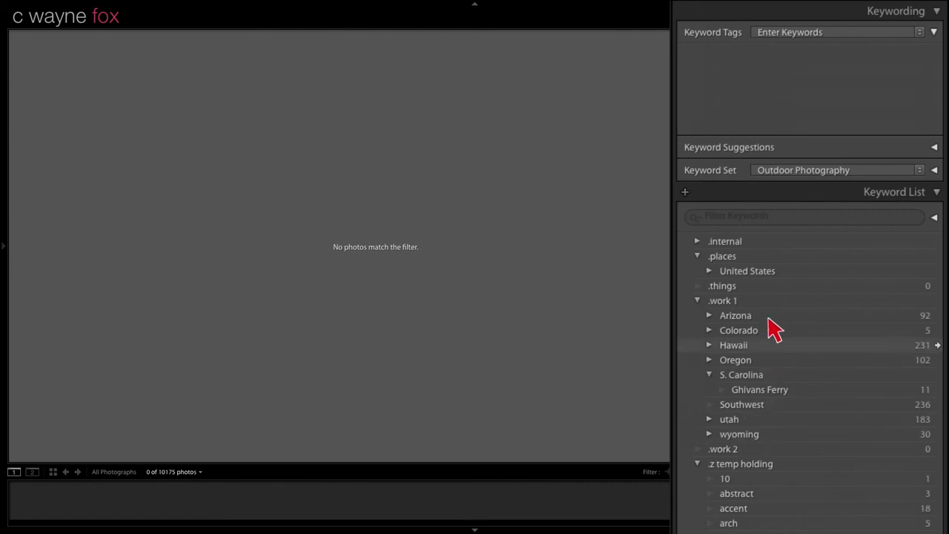
left_click(697, 256)
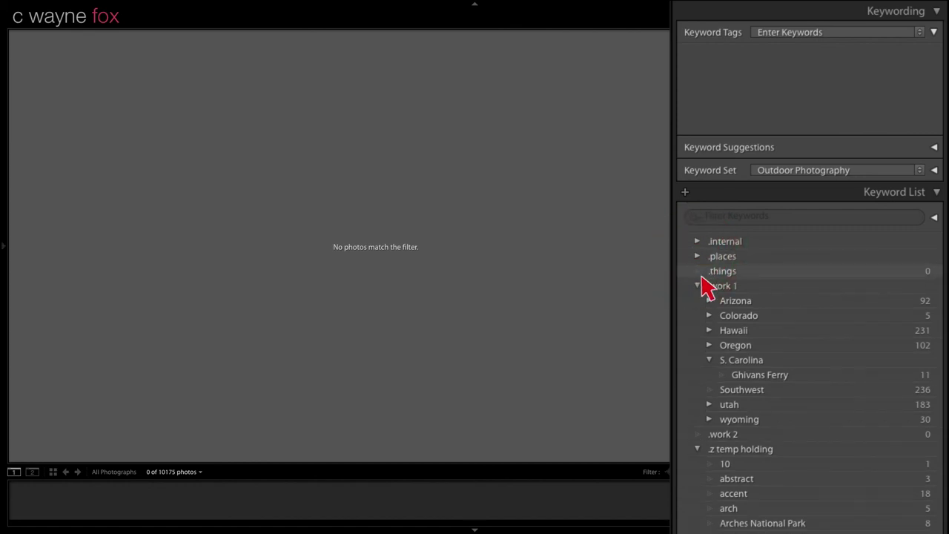
left_click(697, 286)
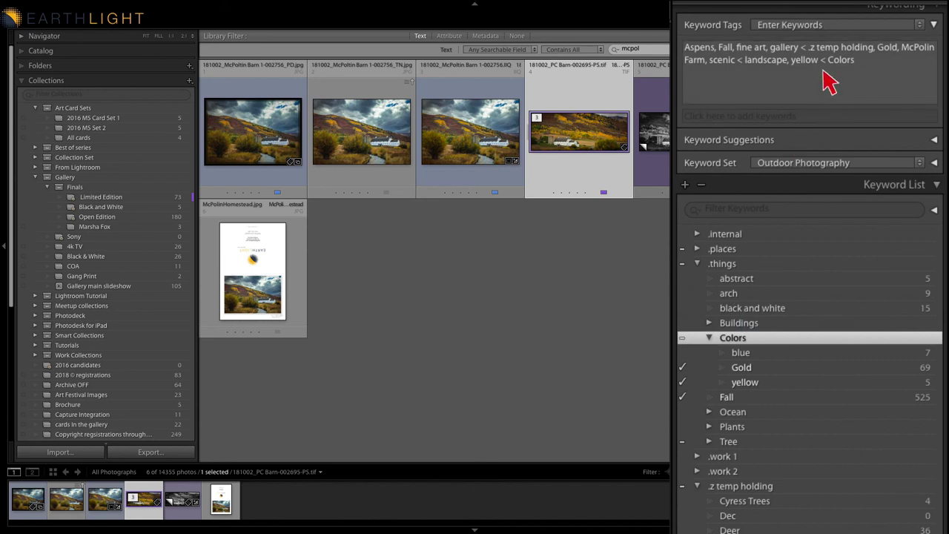
Step: Collapse the .things group and look through the keywords remaining in .z temp holding
left_click(698, 265)
scroll(723, 352, "down", 15)
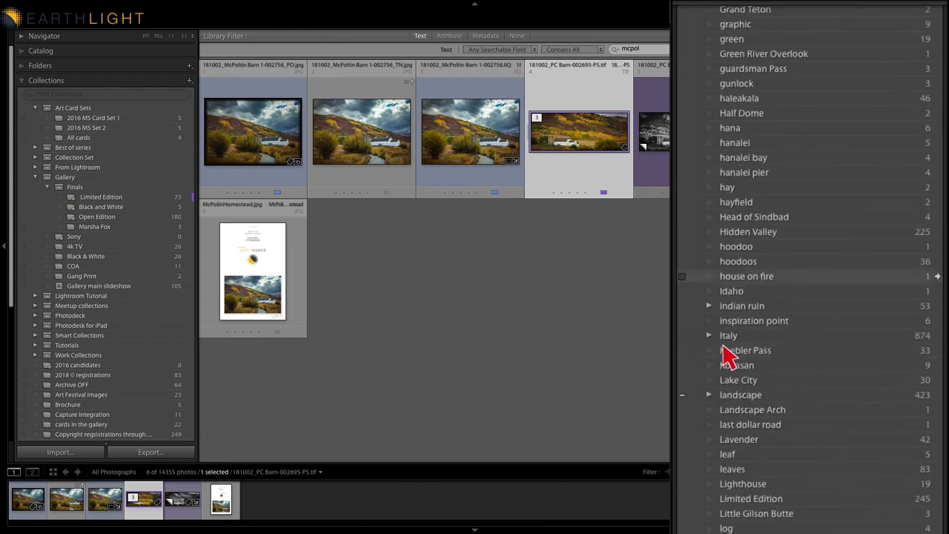
scroll(723, 349, "down", 20)
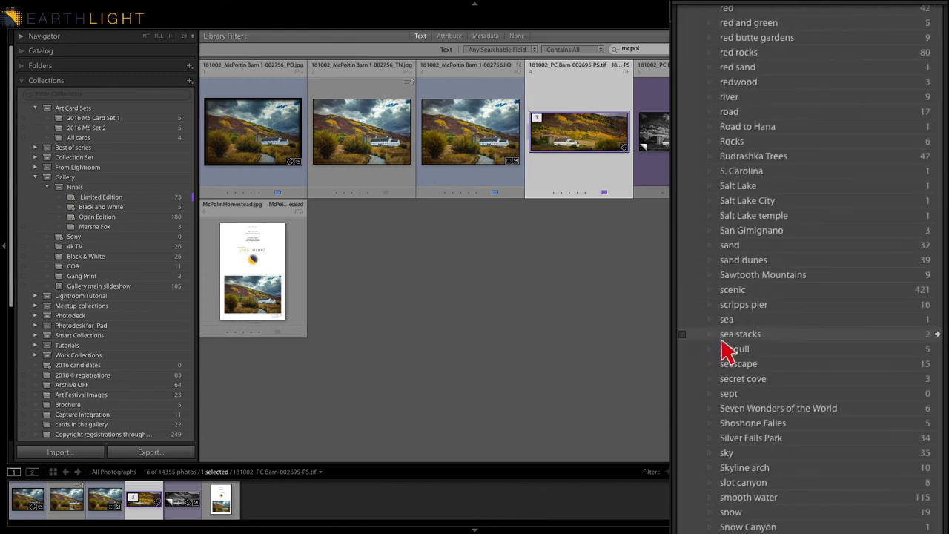
Step: Show only the photos tagged with the yellow keyword from .z temp holding, select them all and hide the filter bar
scroll(730, 348, "down", 10)
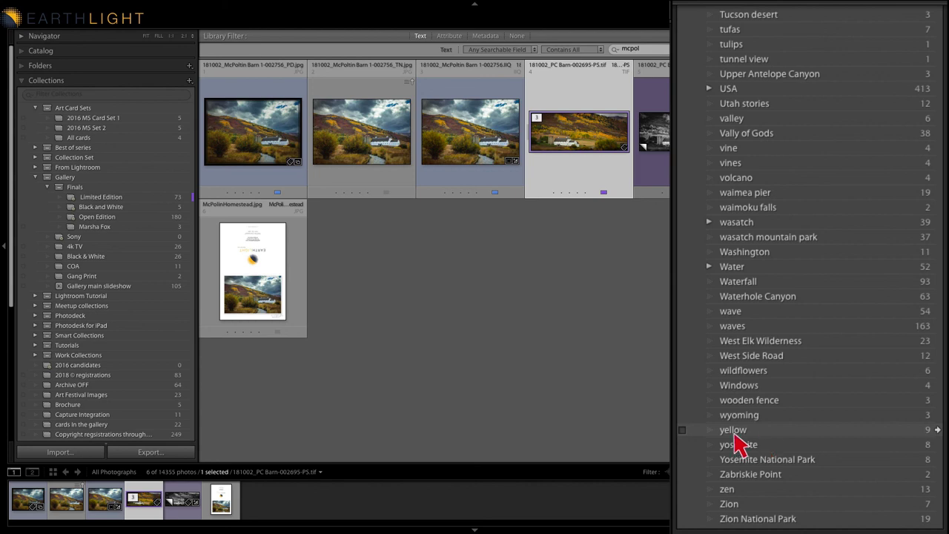
left_click(889, 430)
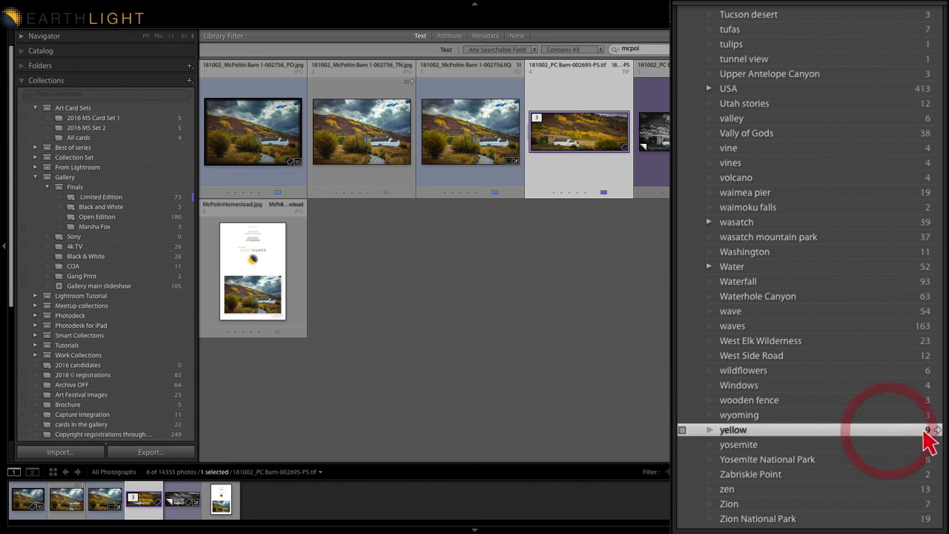
left_click(939, 431)
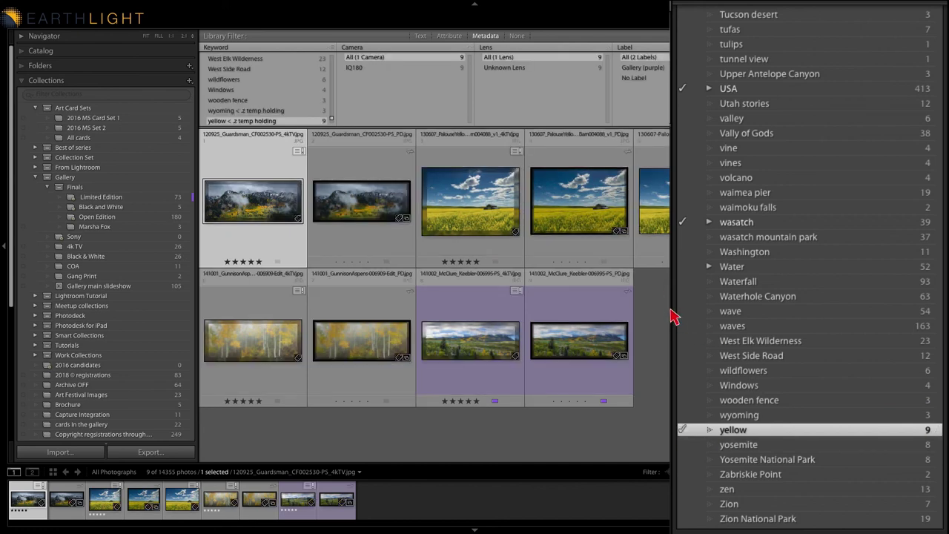
key("ctrl+a")
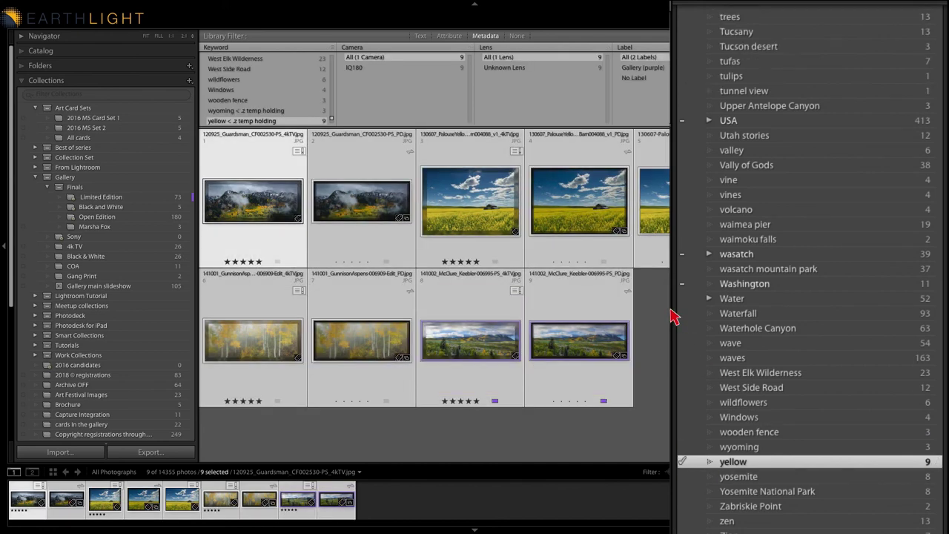
key("backslash")
Step: Assign the yellow keyword under Colors in .things to all the selected photos
scroll(764, 304, "up", 15)
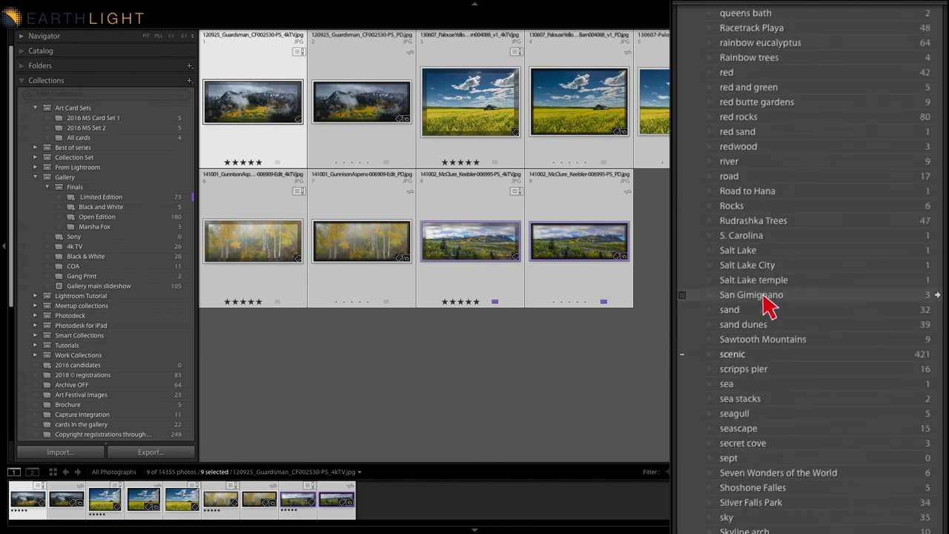
scroll(767, 304, "up", 20)
scroll(767, 304, "down", 5)
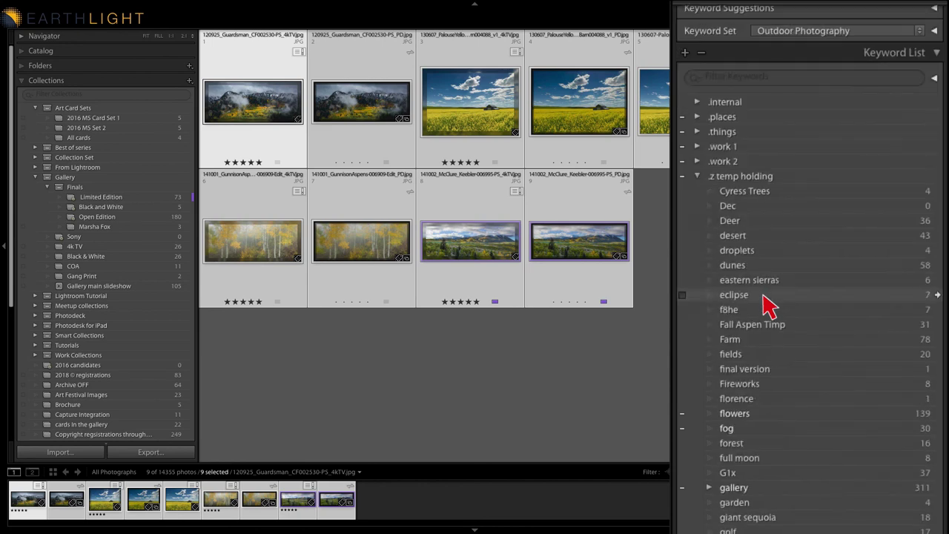
scroll(766, 304, "down", 1)
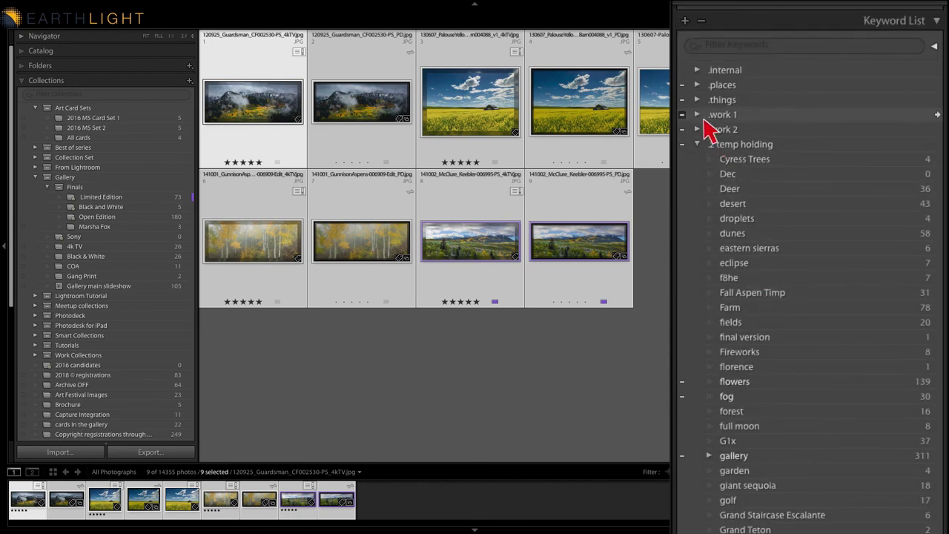
left_click(697, 99)
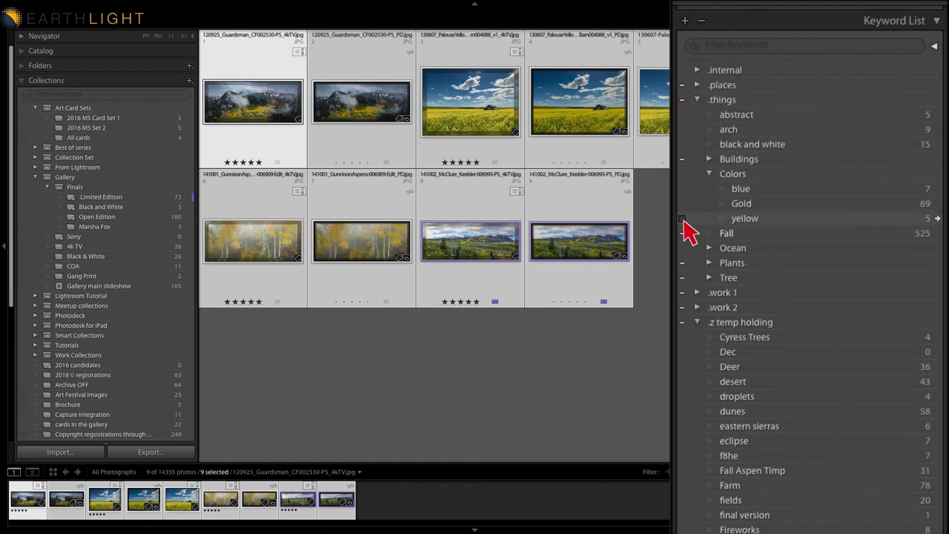
left_click(681, 219)
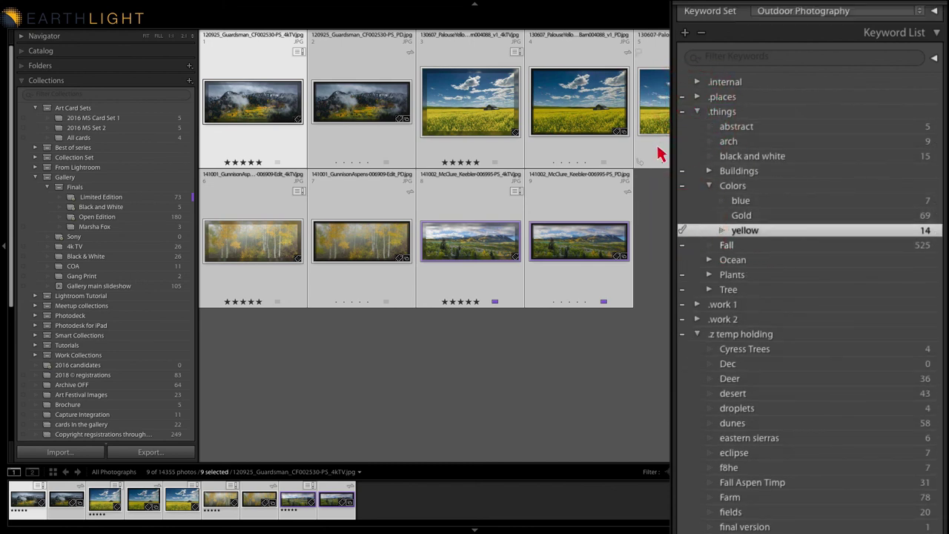
Step: Remove the .z temp holding yellow tag from the Palouse Card photo and the Gunnison Aspens 4kTV photo individually
scroll(804, 163, "up", 3)
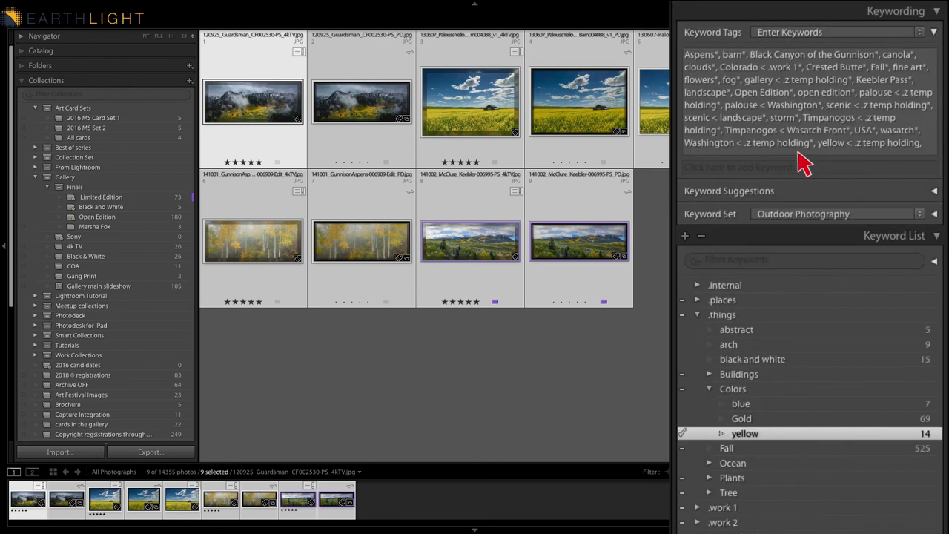
left_click(669, 222)
left_click(659, 124)
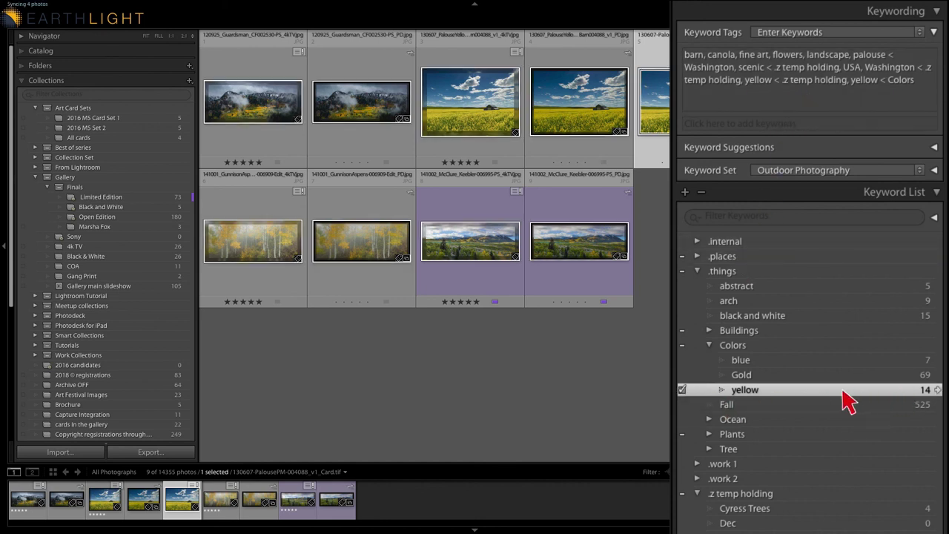
scroll(845, 400, "down", 20)
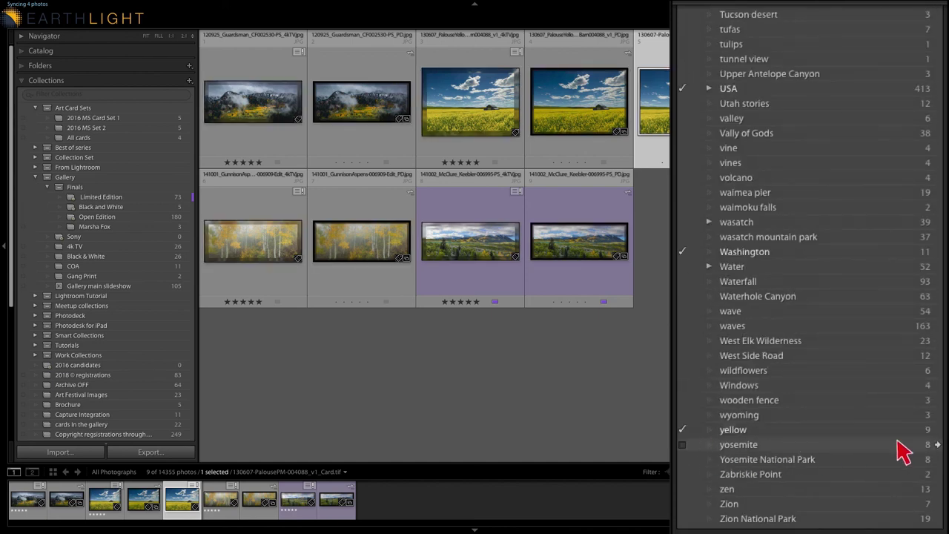
left_click(682, 430)
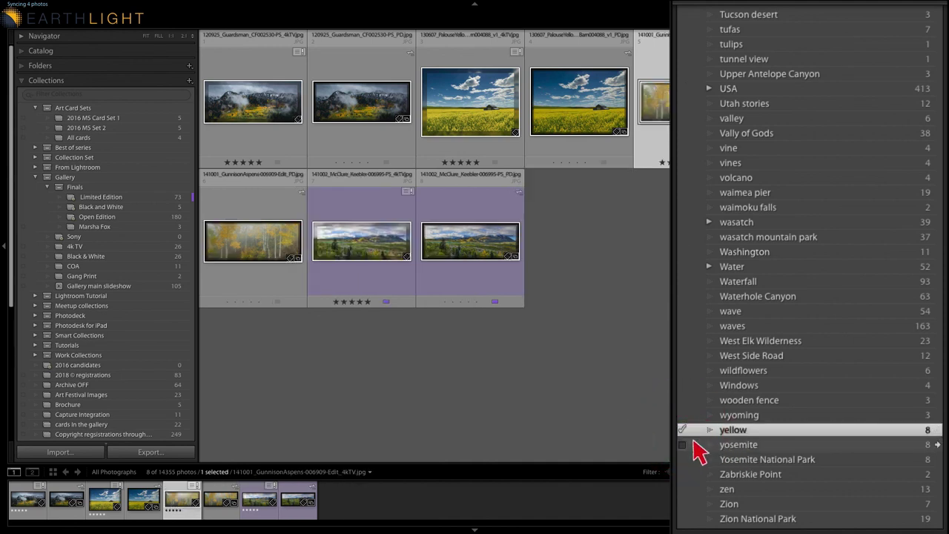
left_click(682, 429)
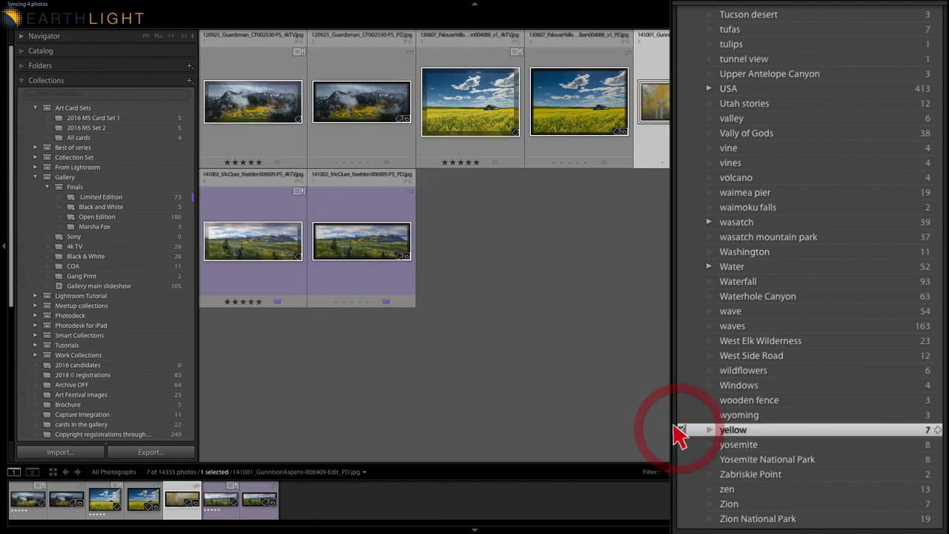
Step: Remove the .z temp holding yellow tag from all the remaining photos and open that keyword's options
key("ctrl+a")
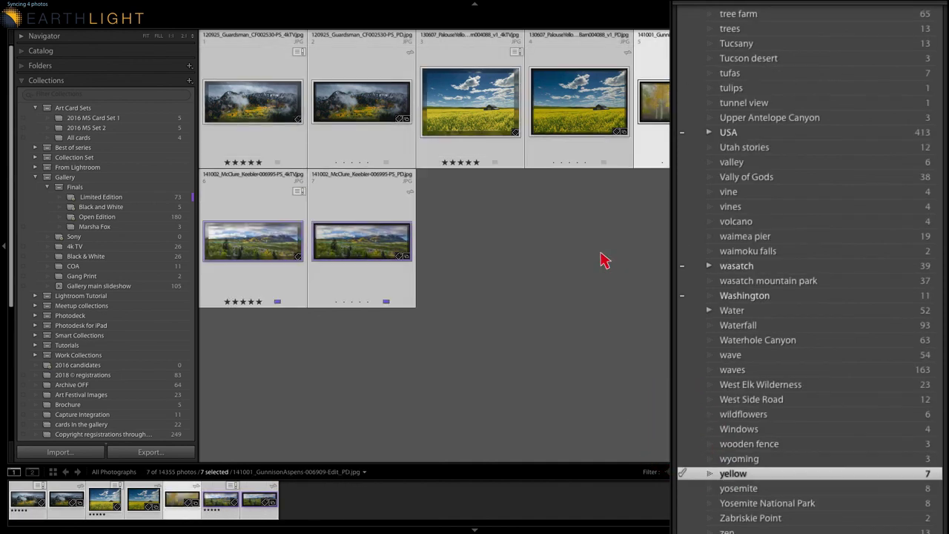
left_click(682, 473)
scroll(684, 445, "down", 1)
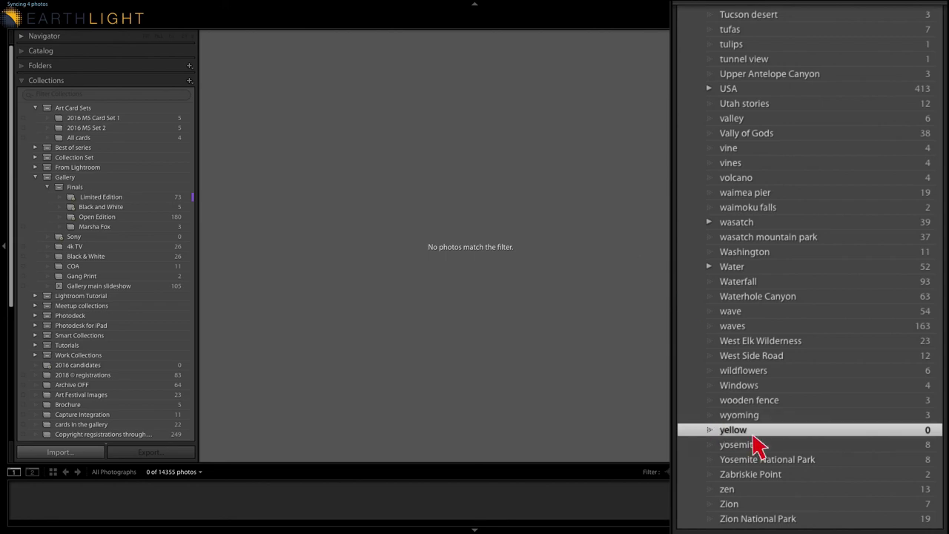
right_click(919, 430)
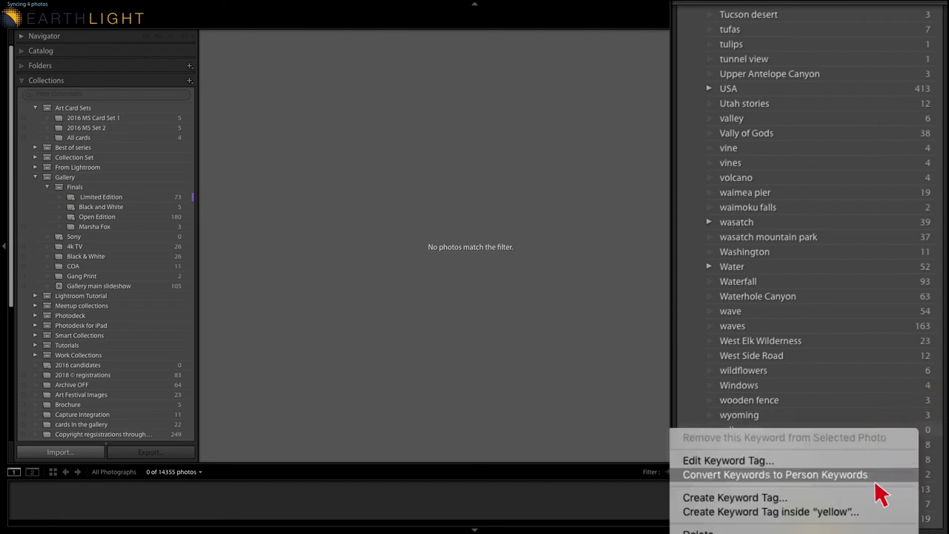